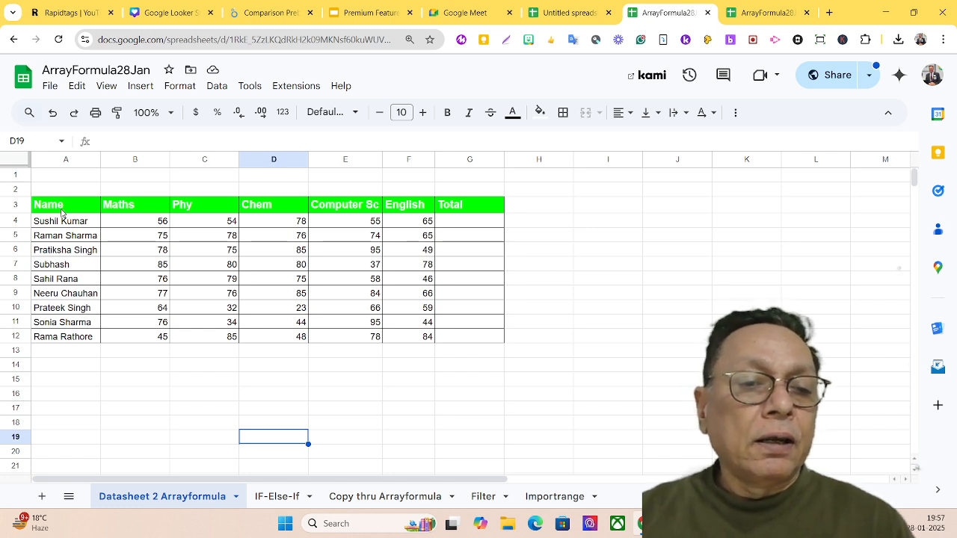
left_click_drag(62, 212, 99, 338)
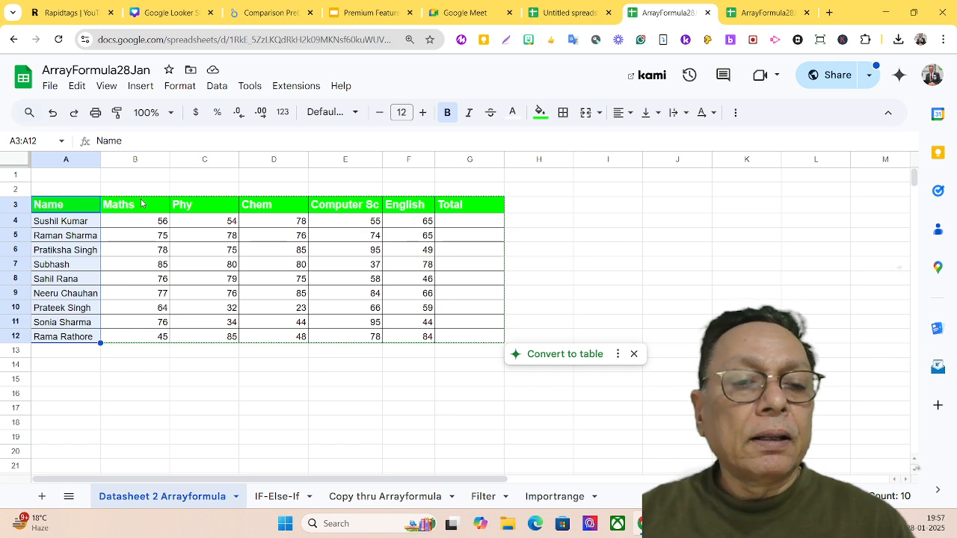
left_click_drag(141, 205, 143, 329)
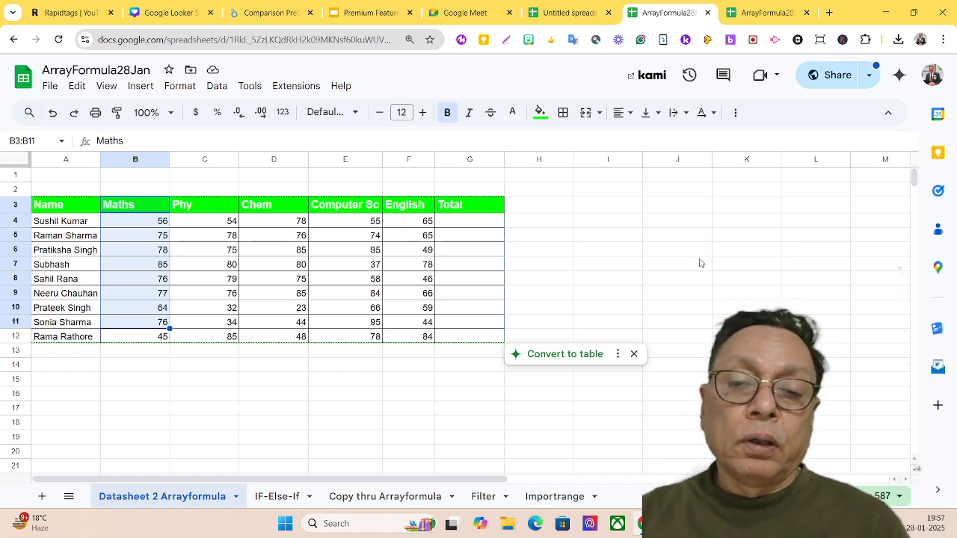
Step: Enter the formula =B4:B12+C4:C12+D4:D12+E4:E12+F4:F12 in cell G4 under Total
left_click(458, 224)
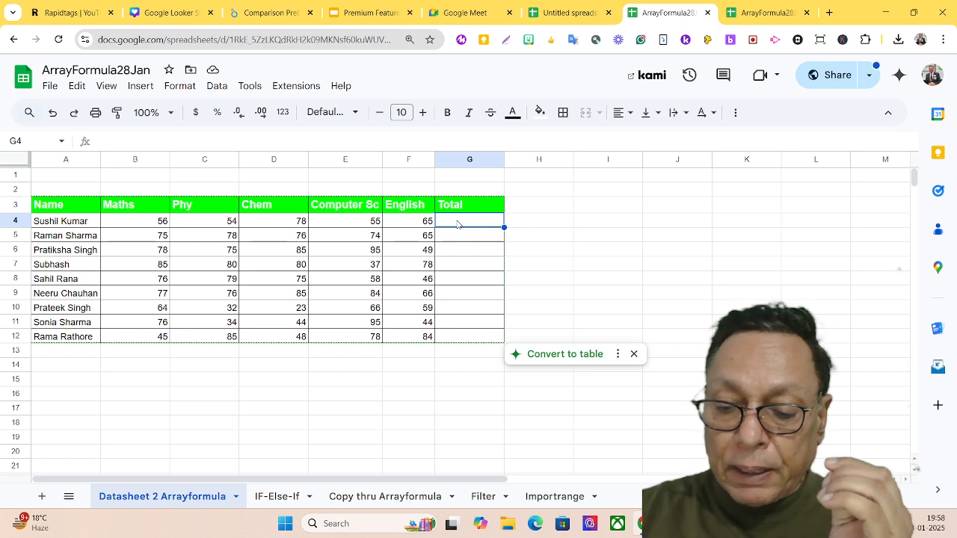
type("=")
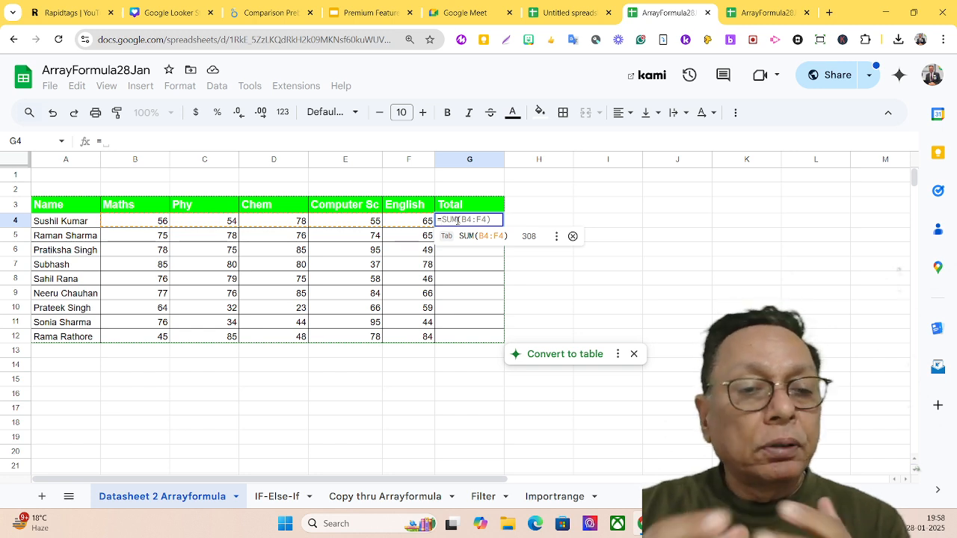
type("b4")
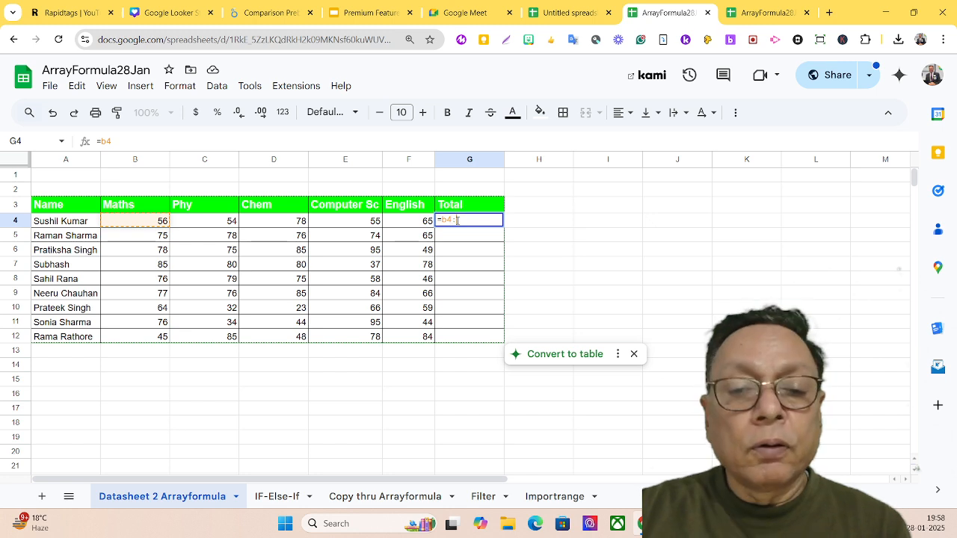
type(":b")
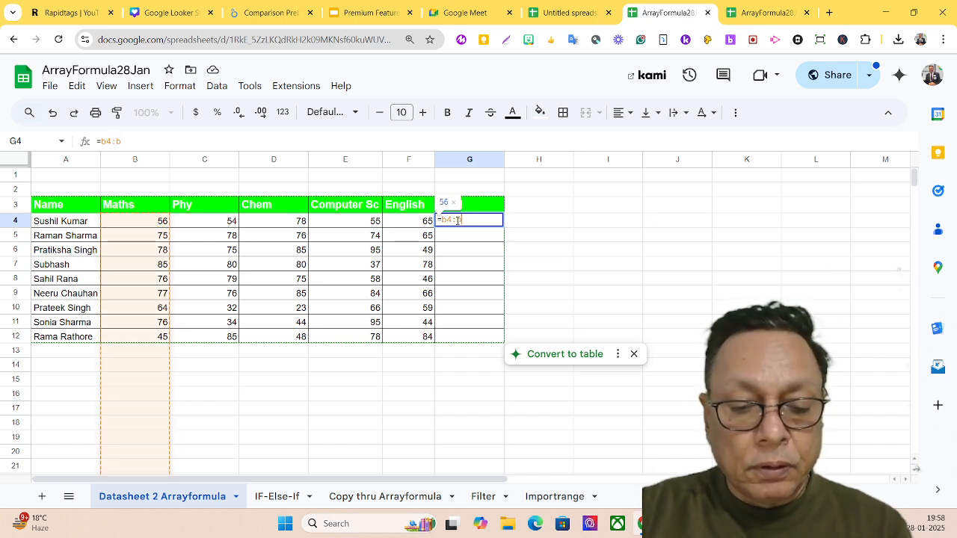
type("12")
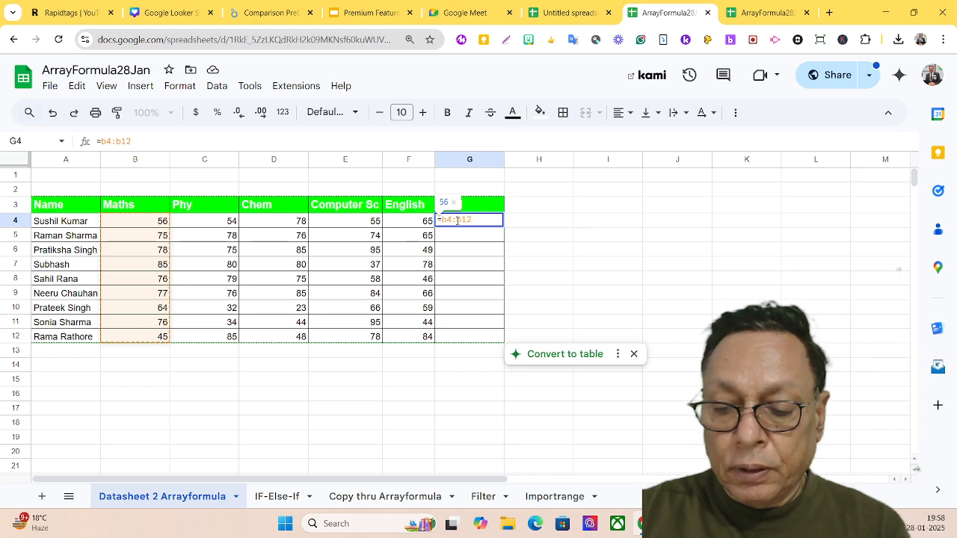
type("+c")
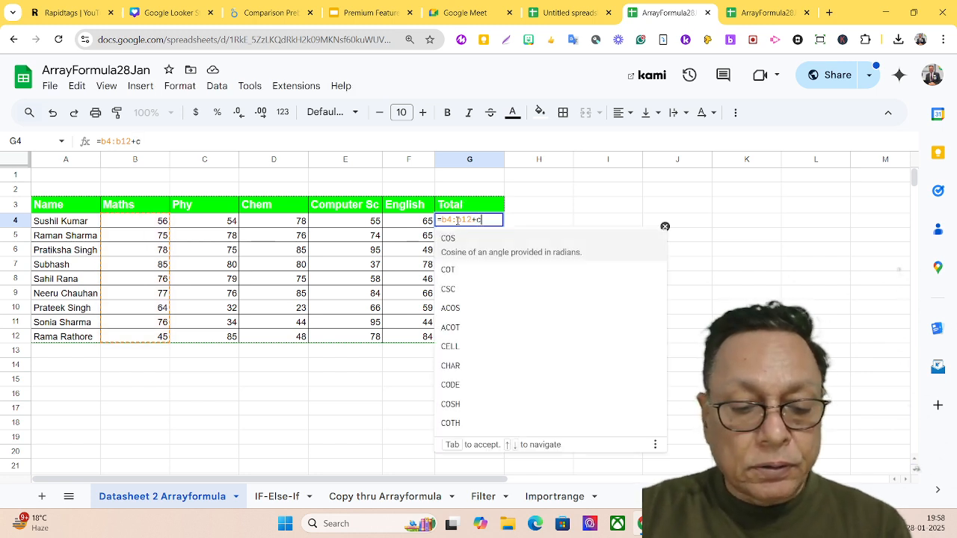
type("4")
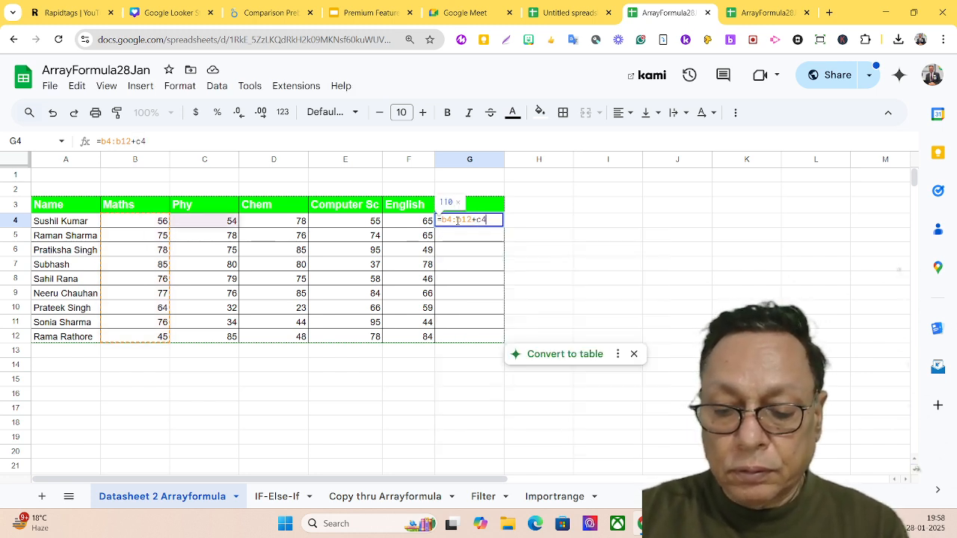
type(":c12")
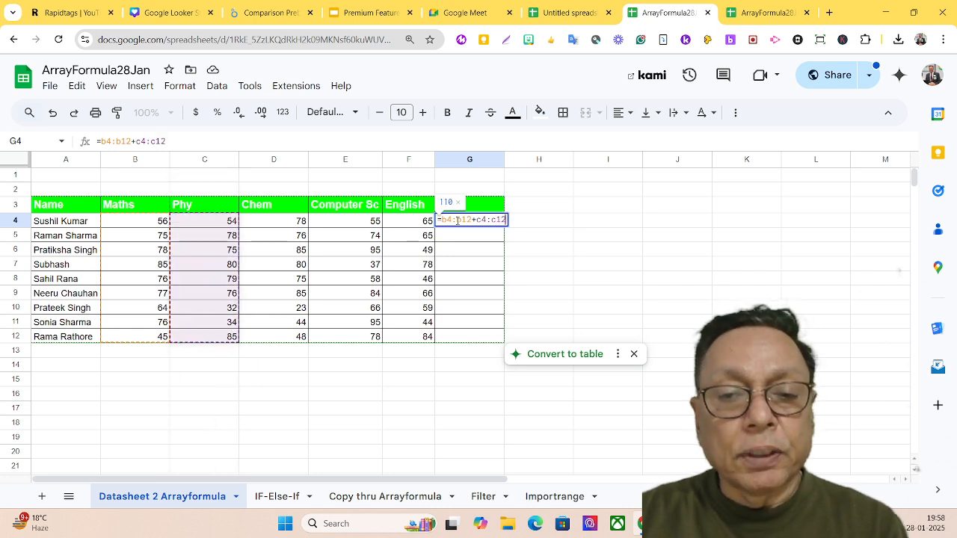
type("+")
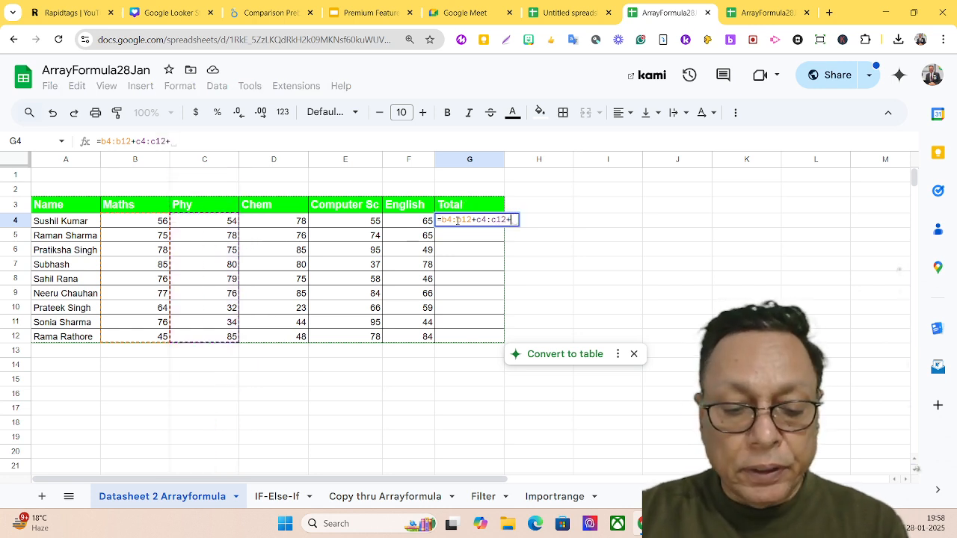
type("d4")
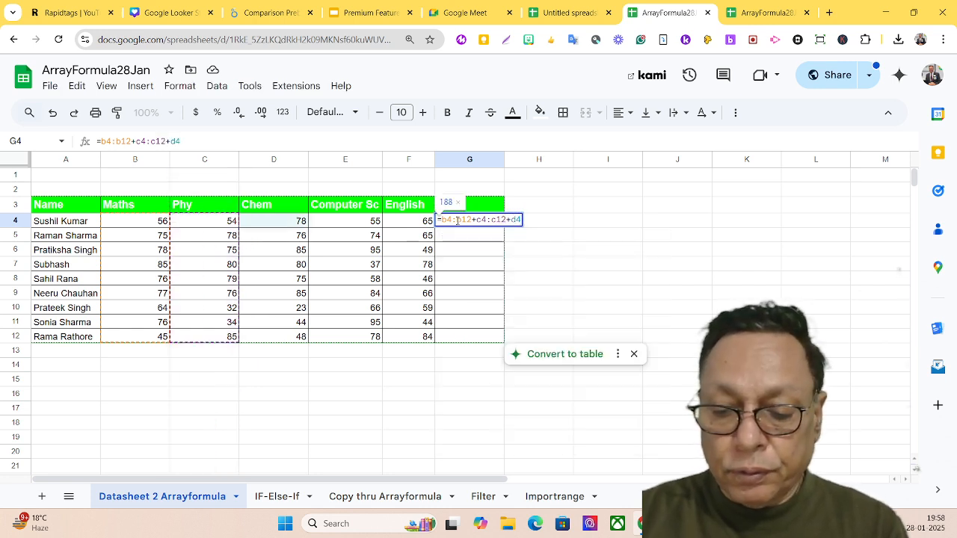
type(":d12")
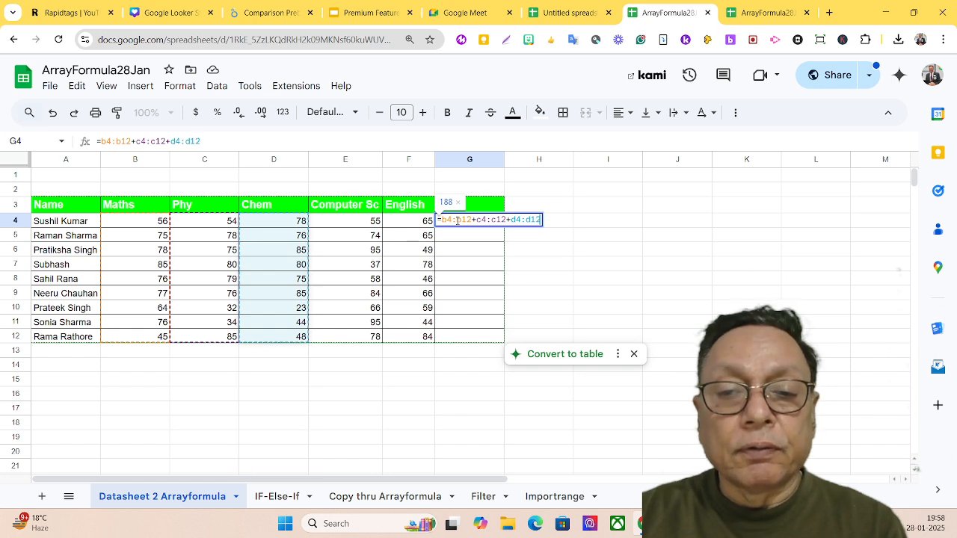
type("+")
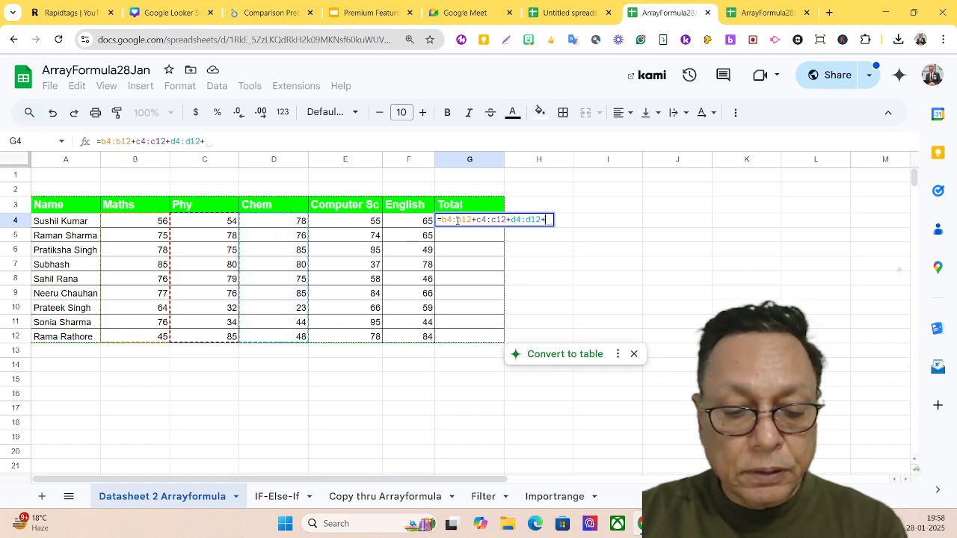
type("e4")
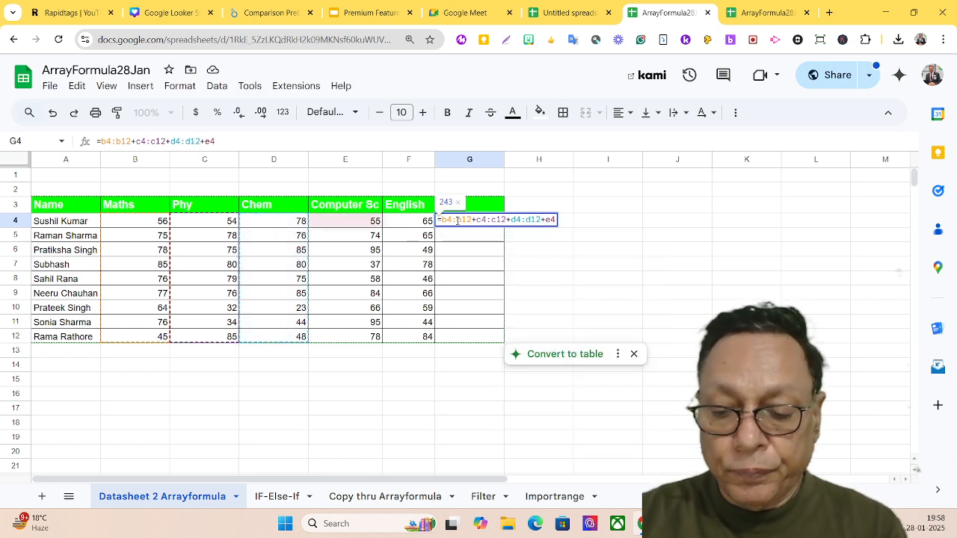
type(":e12")
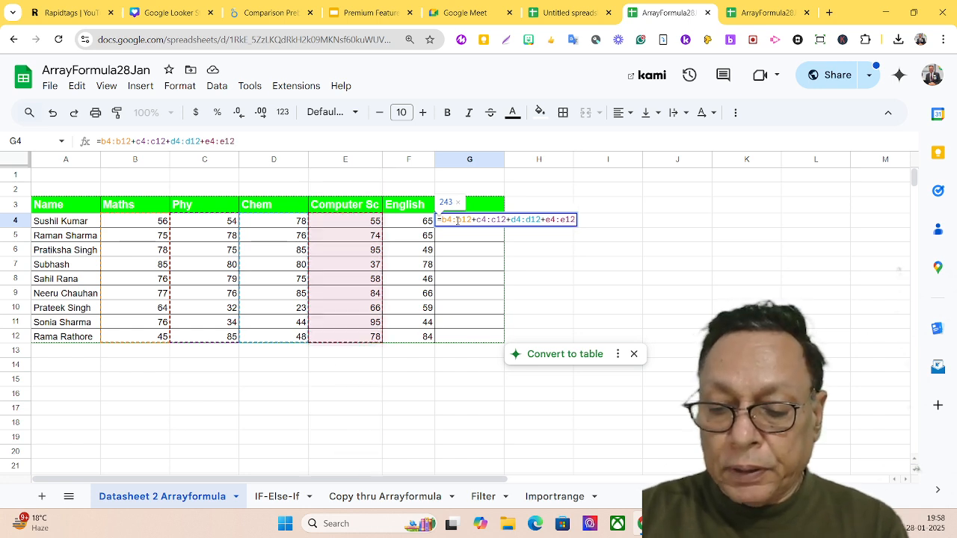
type("+")
type("f")
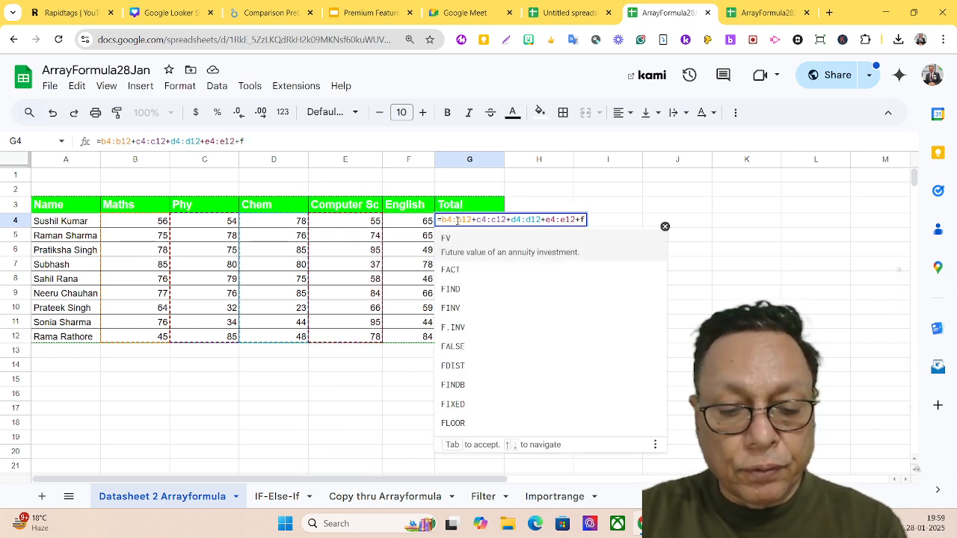
type("4:")
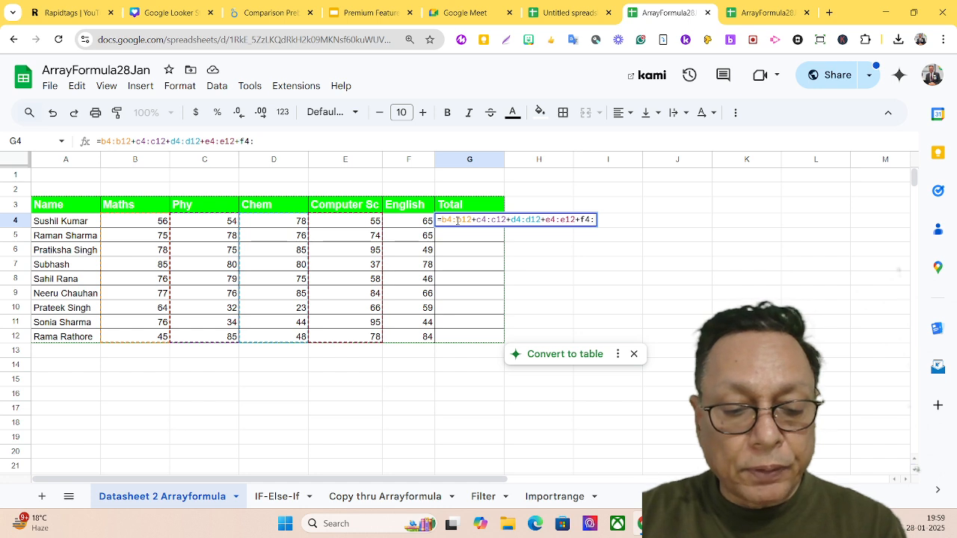
type("f12")
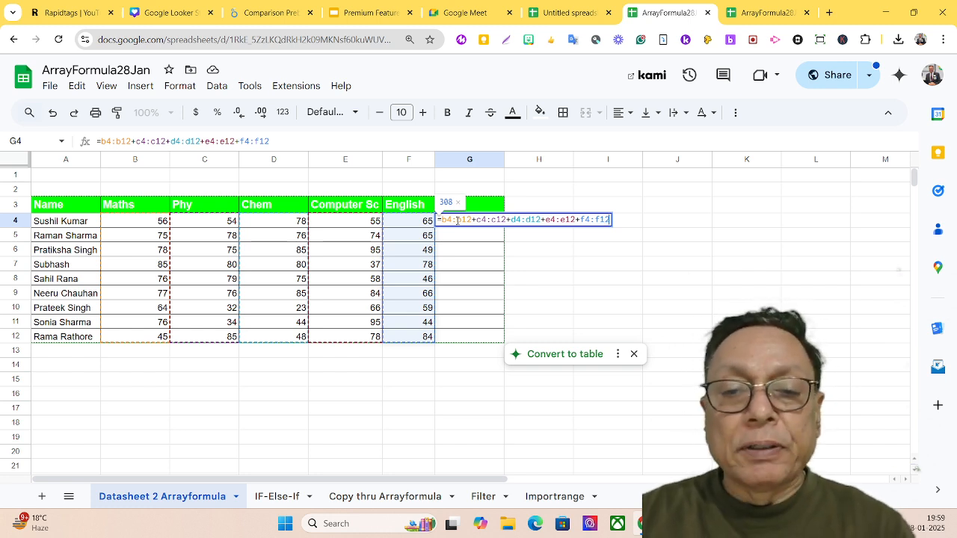
key("Return")
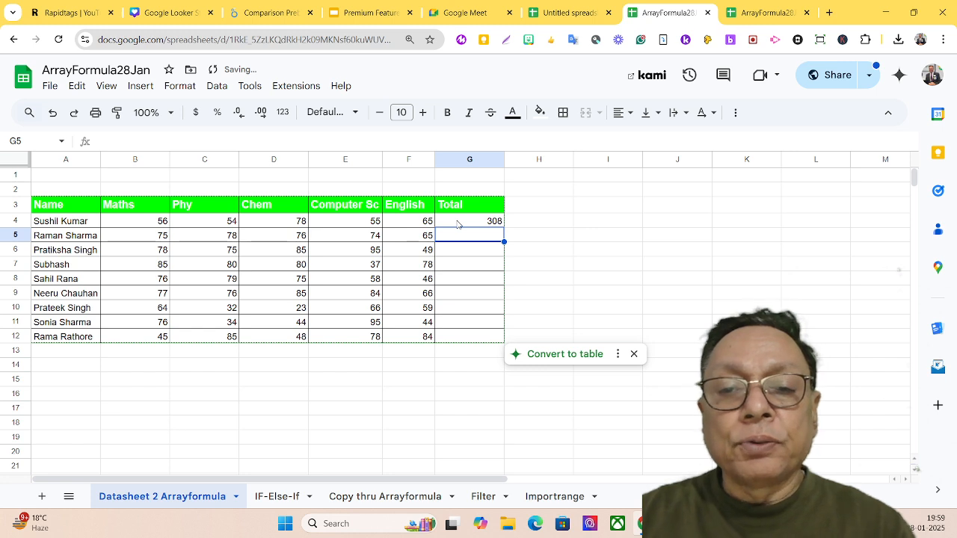
Step: Wrap the range-sum formula in G4 in ArrayFormula so it fills the whole Total column
left_click(480, 224)
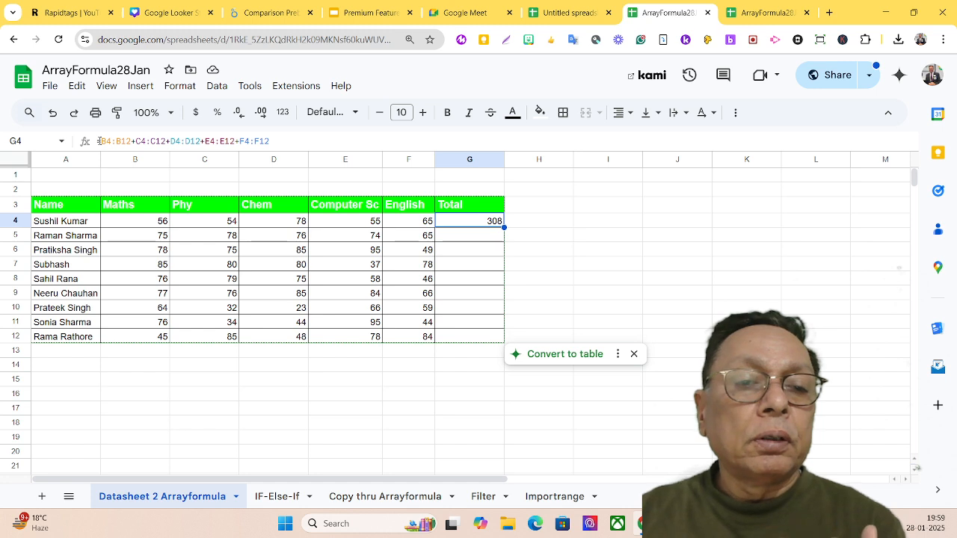
left_click(100, 141)
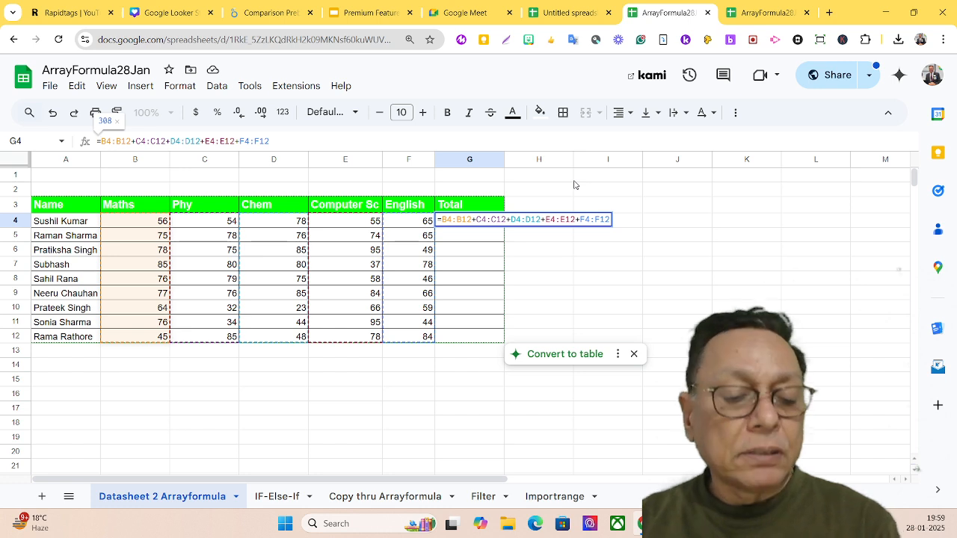
key("ctrl+shift+Return")
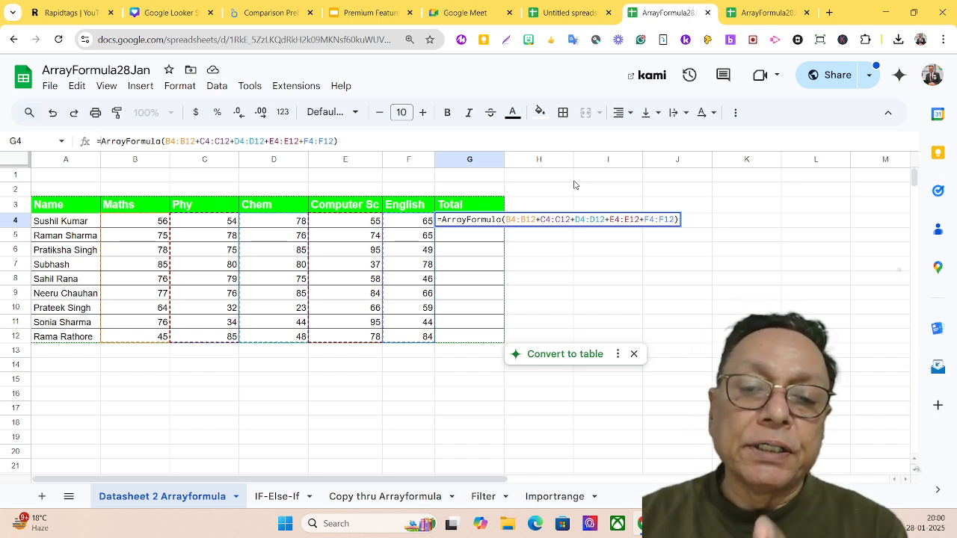
key("Return")
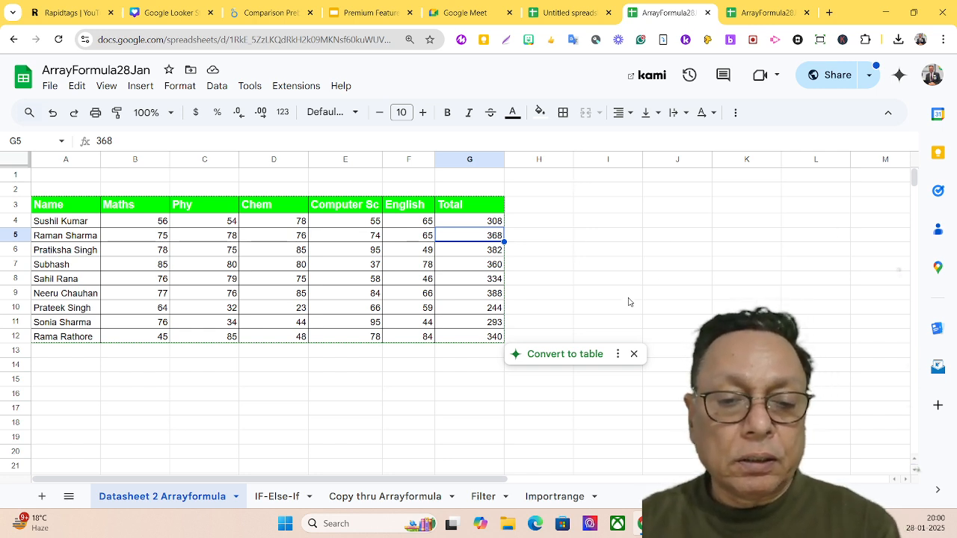
Step: Clear the existing commission formulas from C4:C13 on the IF-Else-If sheet
left_click(274, 501)
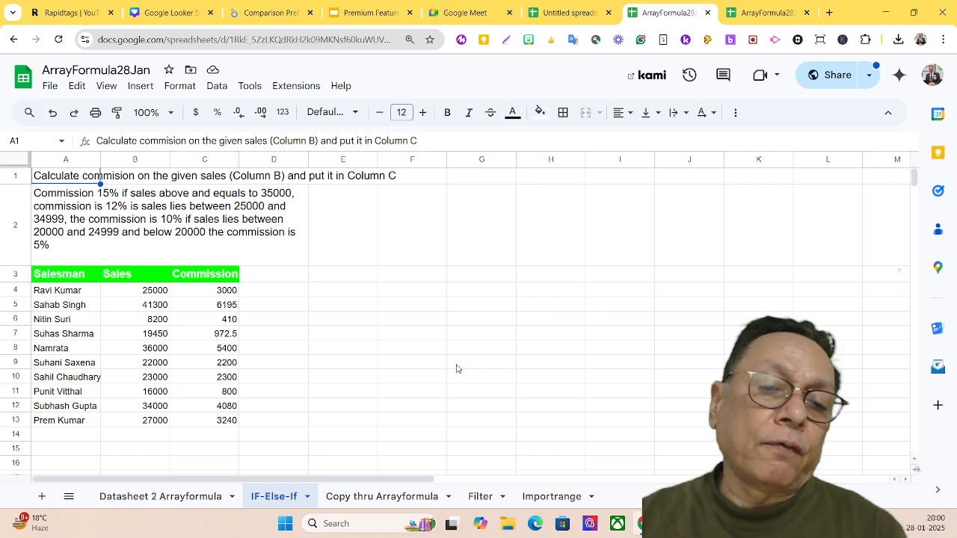
left_click(214, 293)
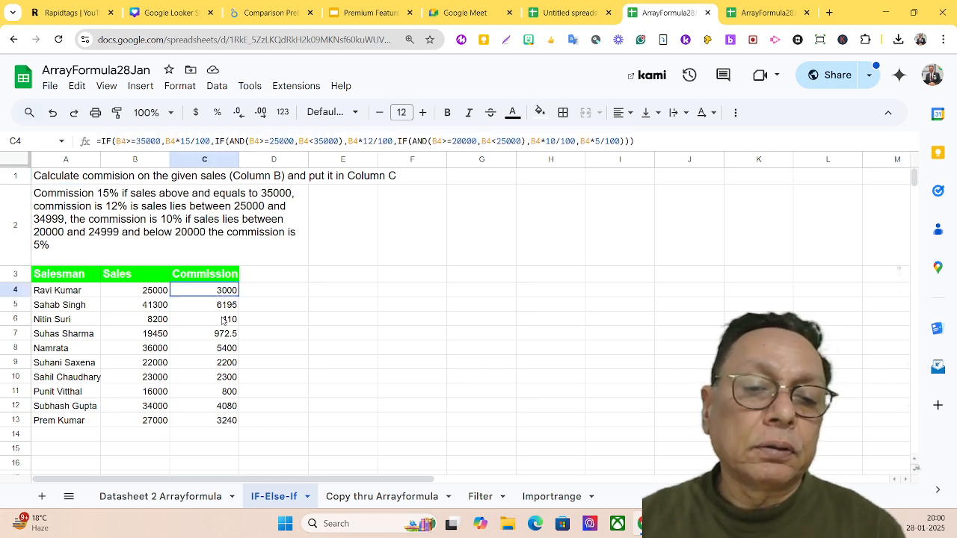
left_click_drag(223, 321, 234, 427)
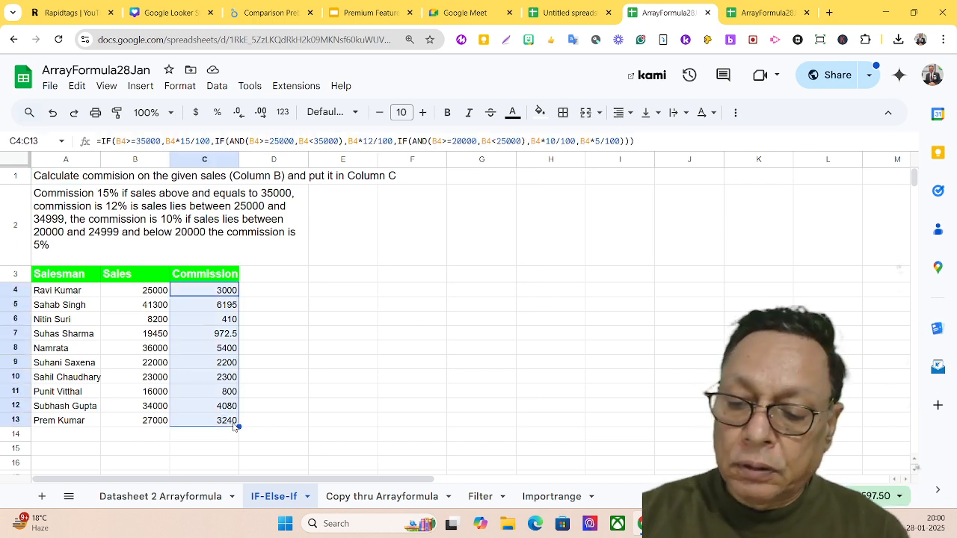
key("Delete")
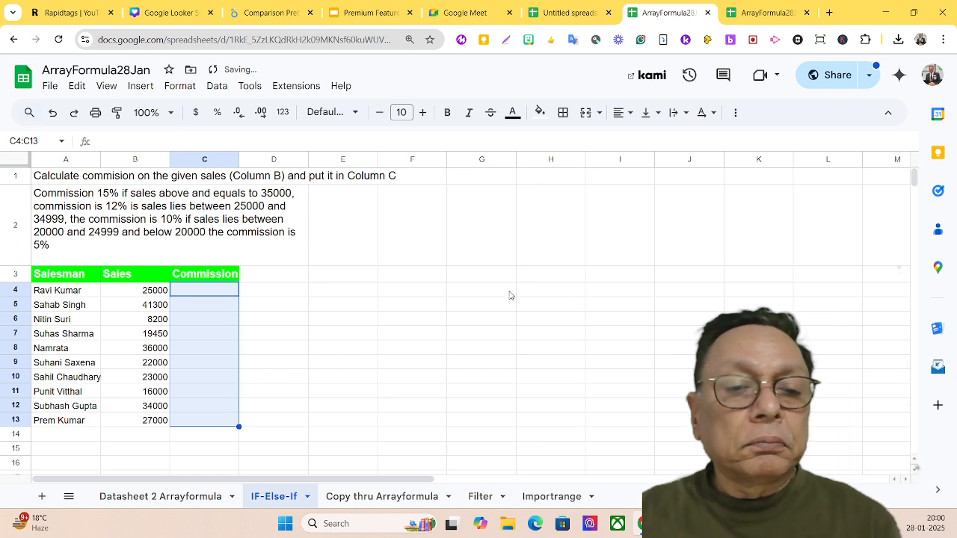
left_click(474, 290)
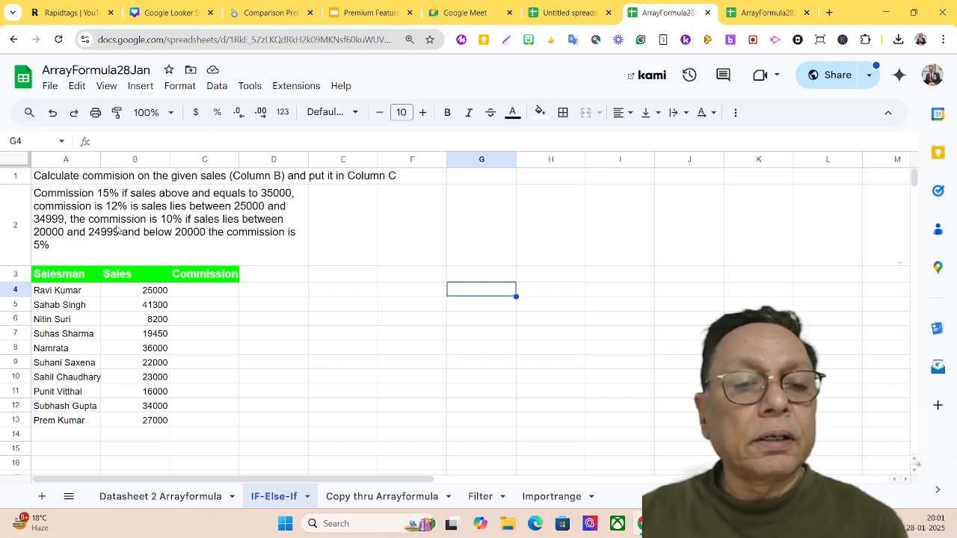
Step: Remove the upper limit "34999," from the 12% tier in the commission rules in merged cell A2:D2
left_click(69, 225)
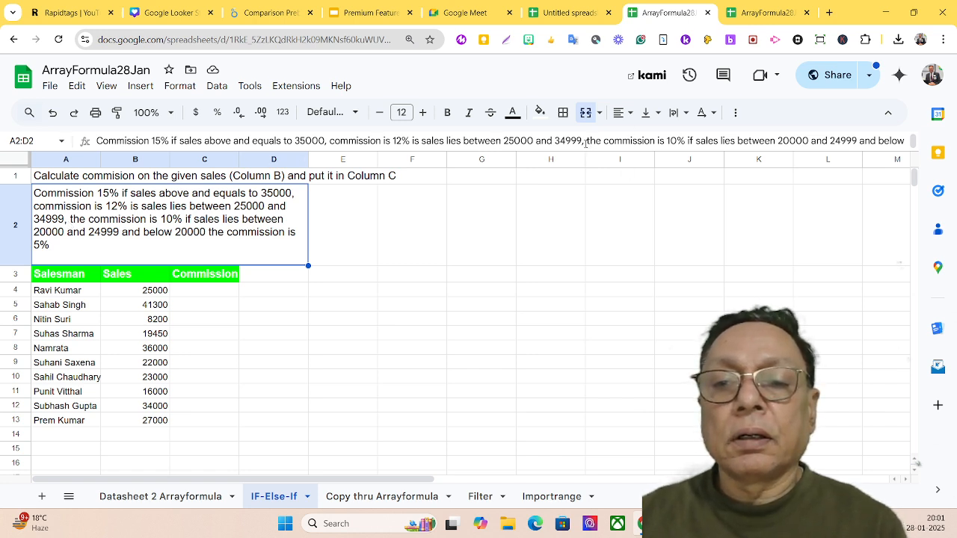
triple_click(585, 143)
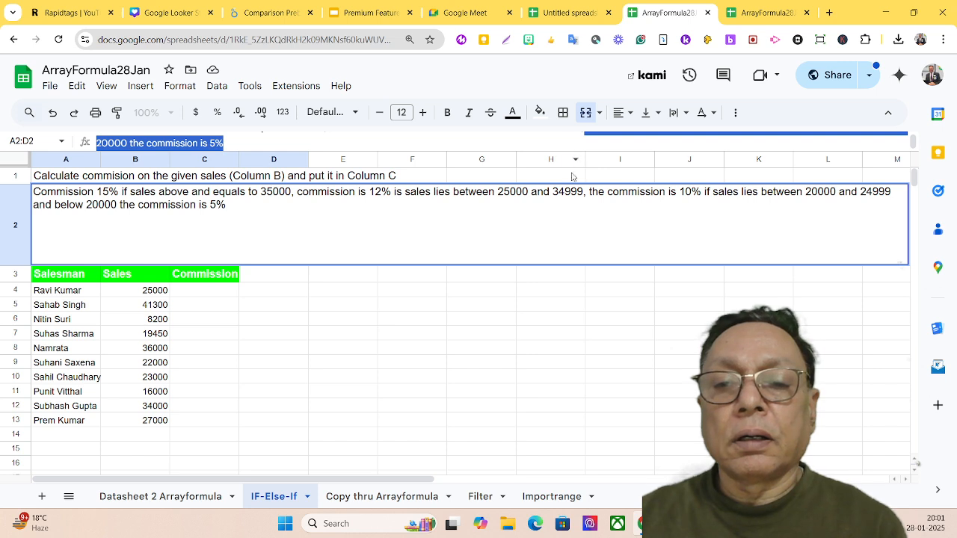
left_click(584, 192)
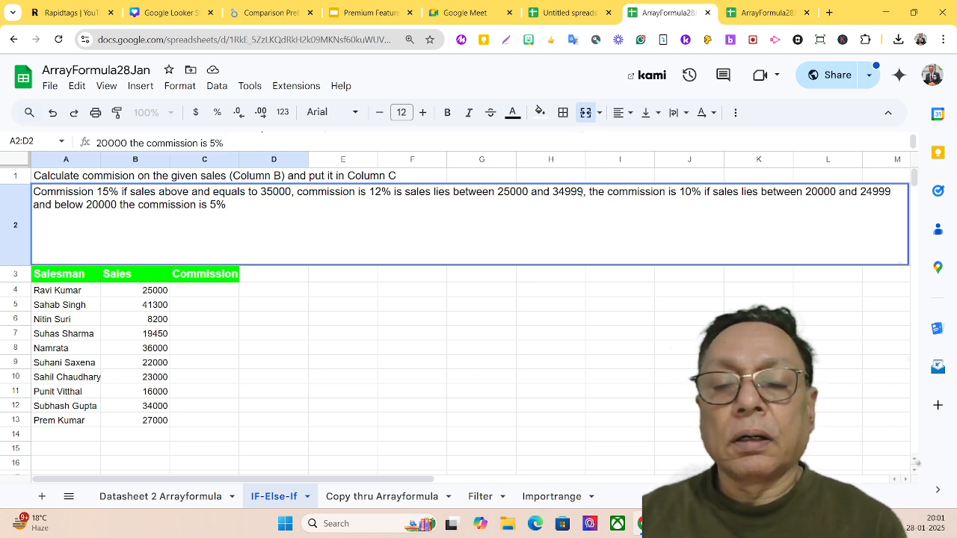
left_click_drag(584, 192, 551, 192)
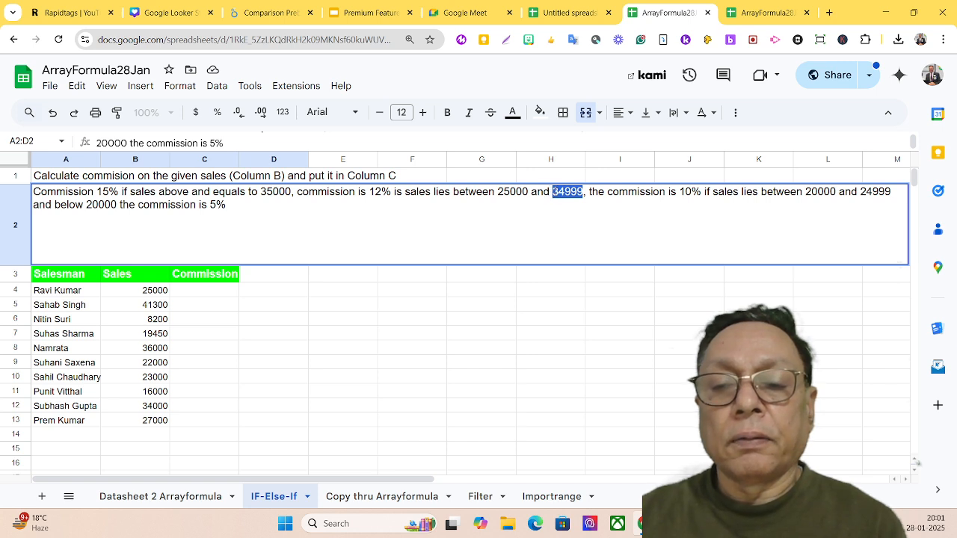
key("BackSpace")
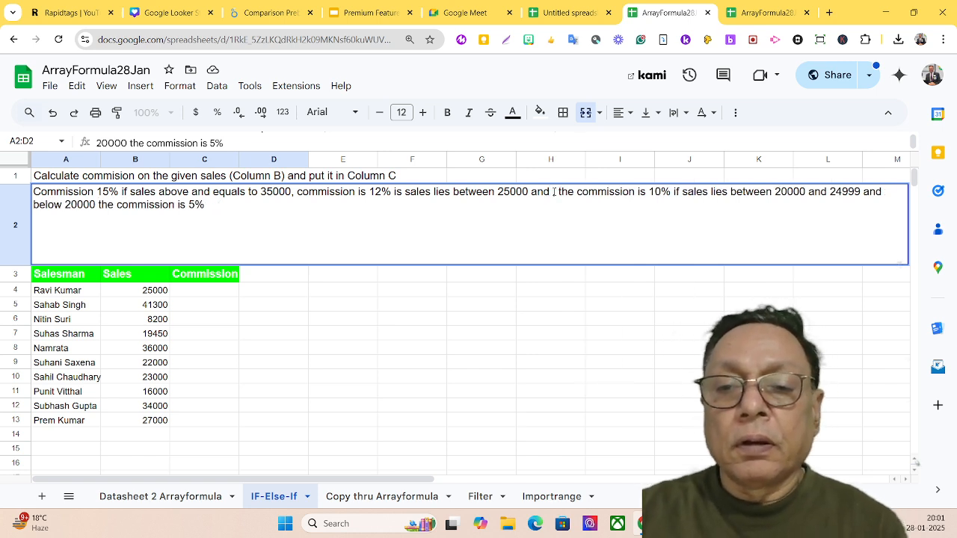
key("Delete")
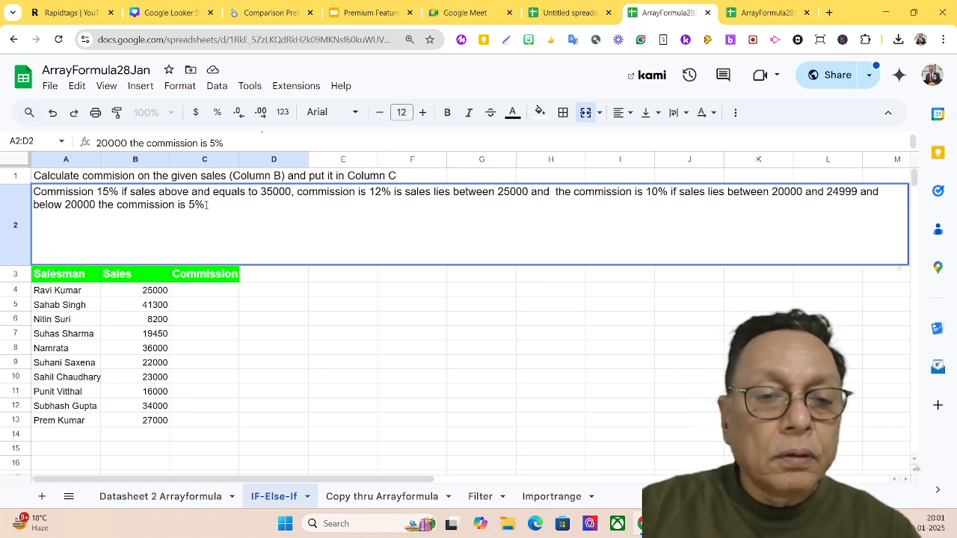
Step: Append "below it no commission" to the end of the commission rules text in A2:D2
type("below it ")
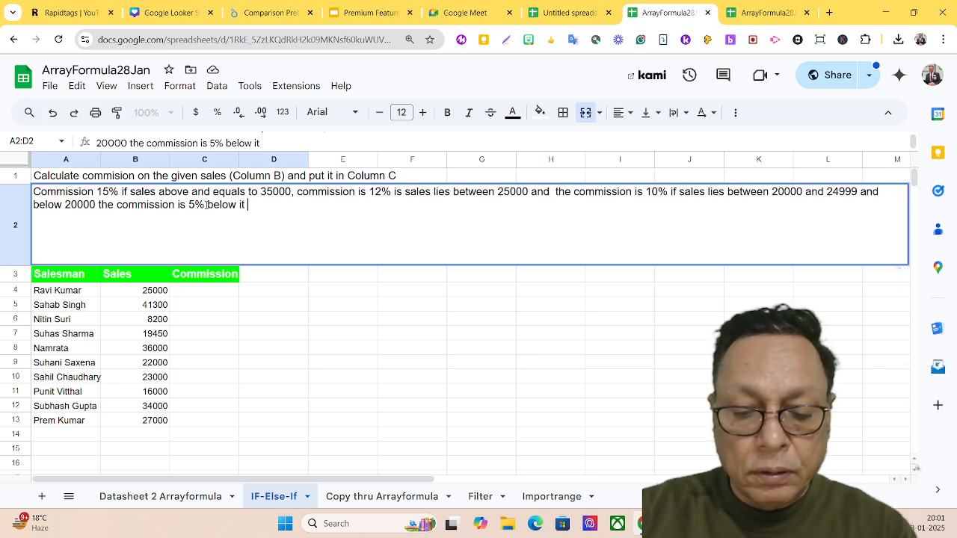
type("no commi")
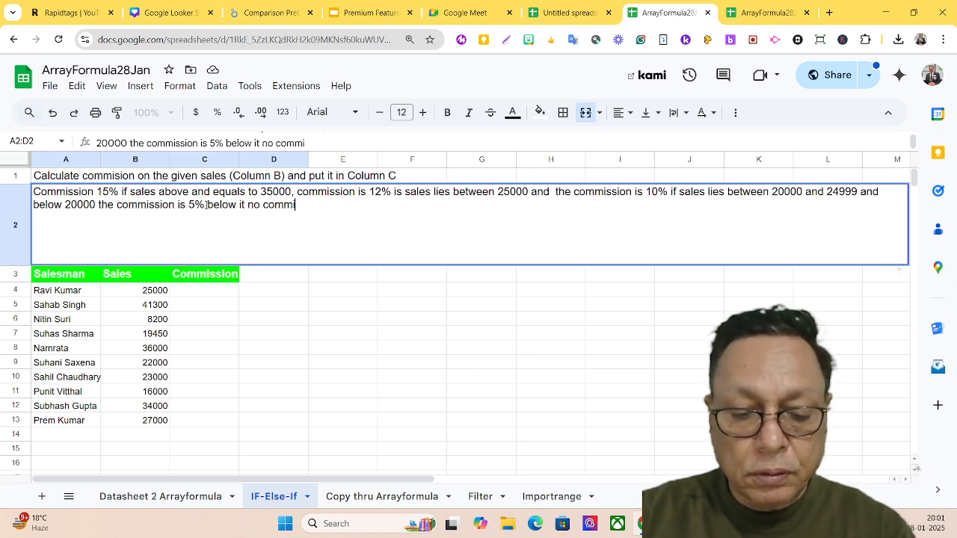
type("ss")
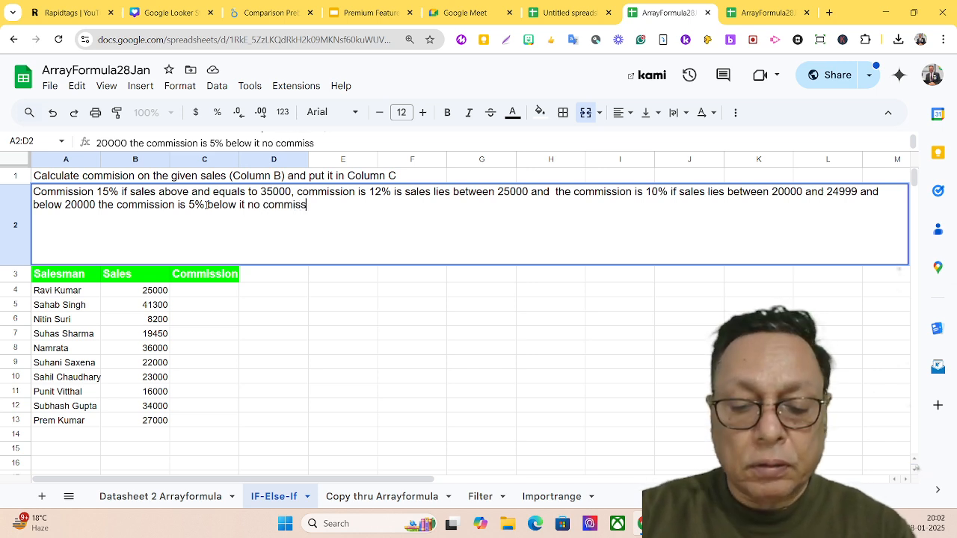
type("ion")
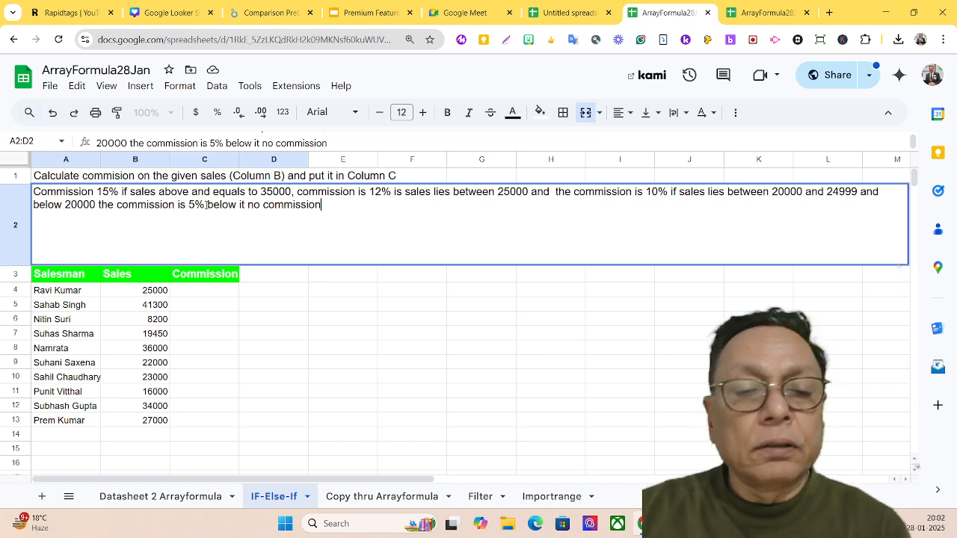
key("Return")
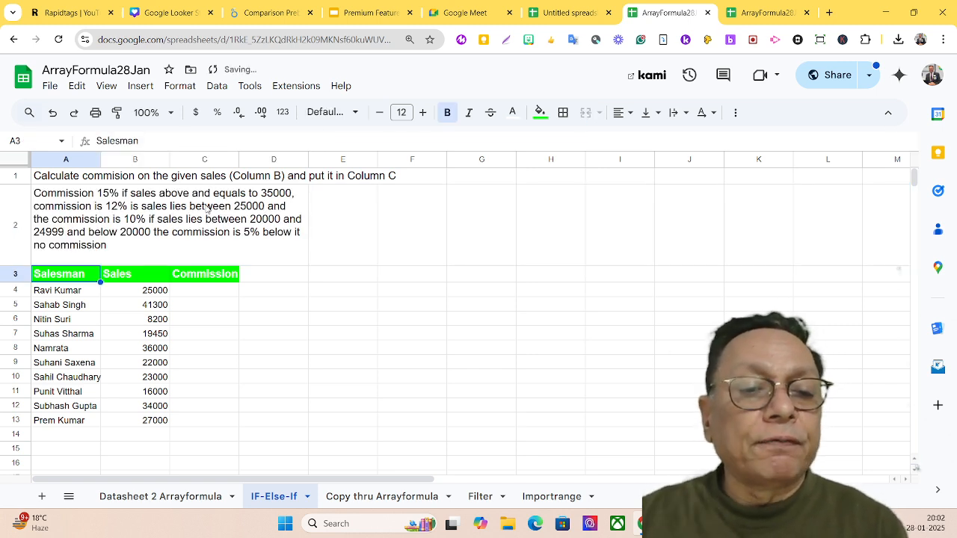
Step: Begin an IF formula in C4 under Commission with the condition B4>=35000
left_click(202, 294)
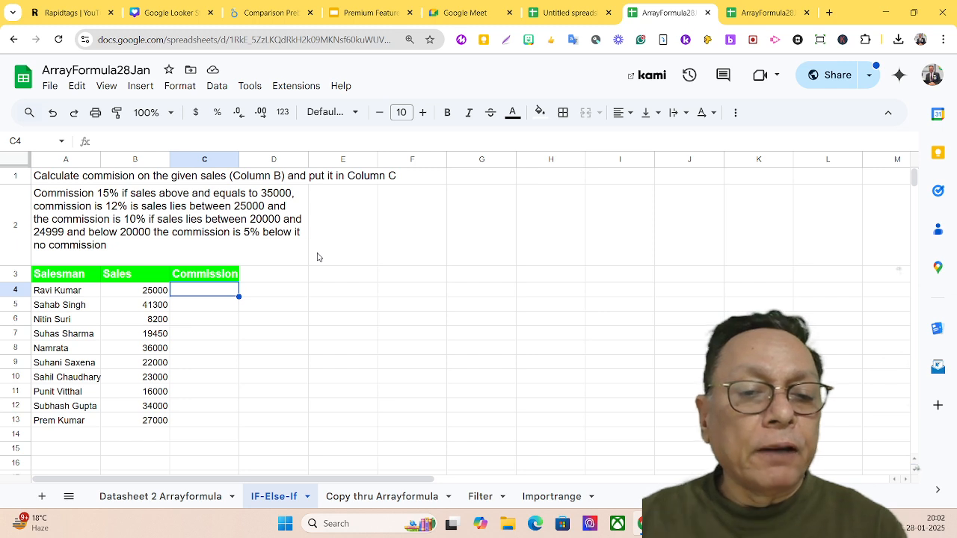
type("=")
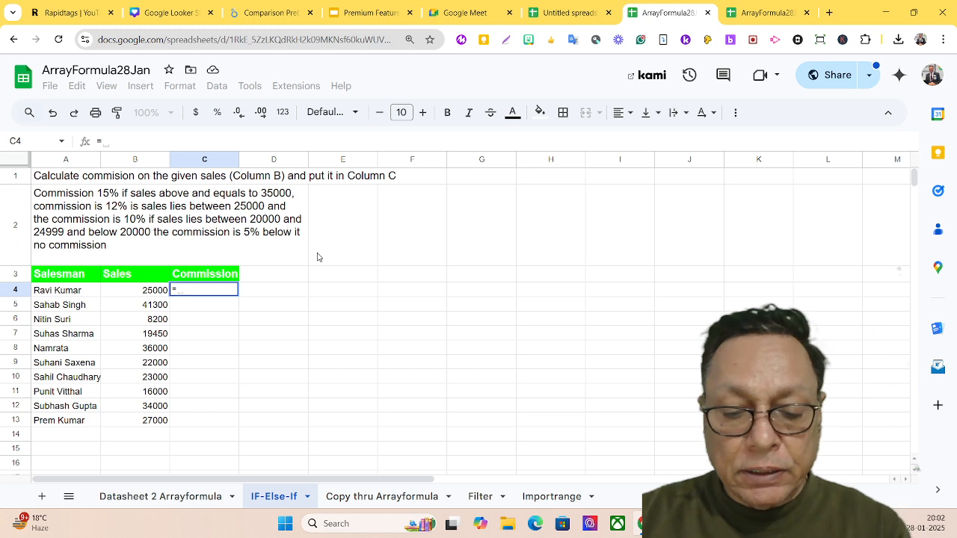
type("if")
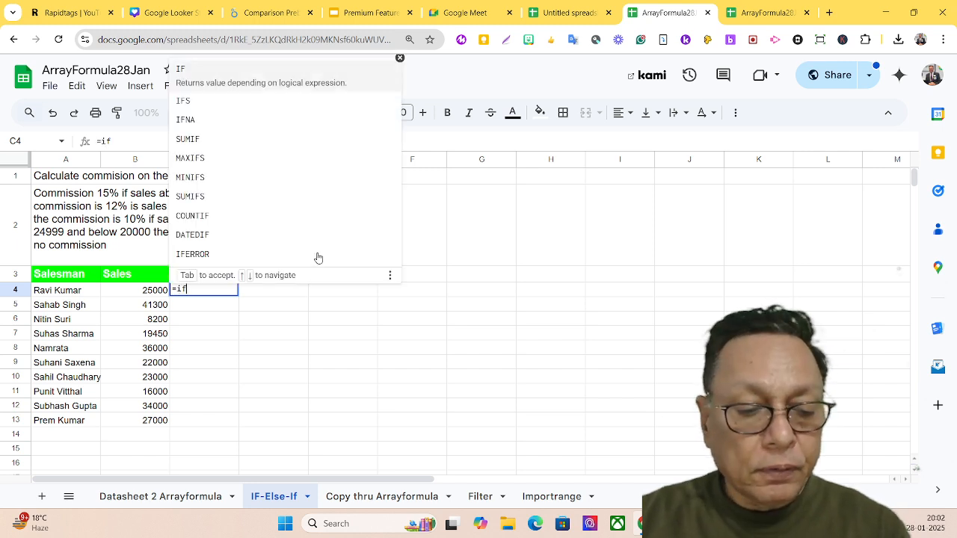
key("Tab")
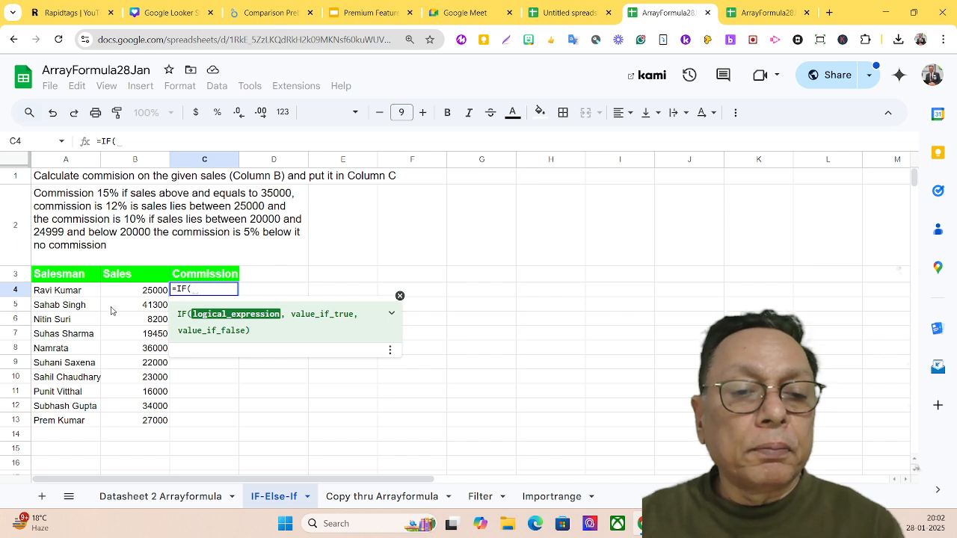
left_click(144, 295)
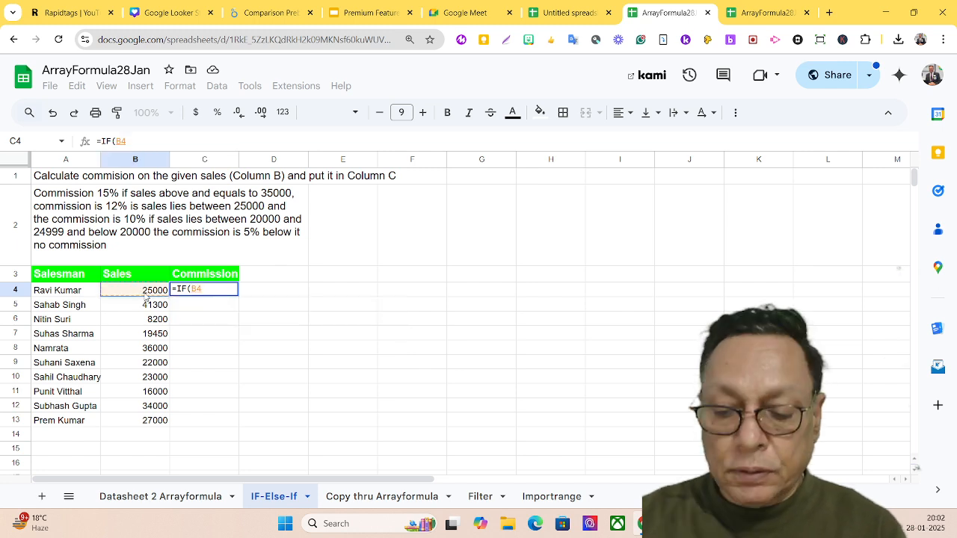
type(">")
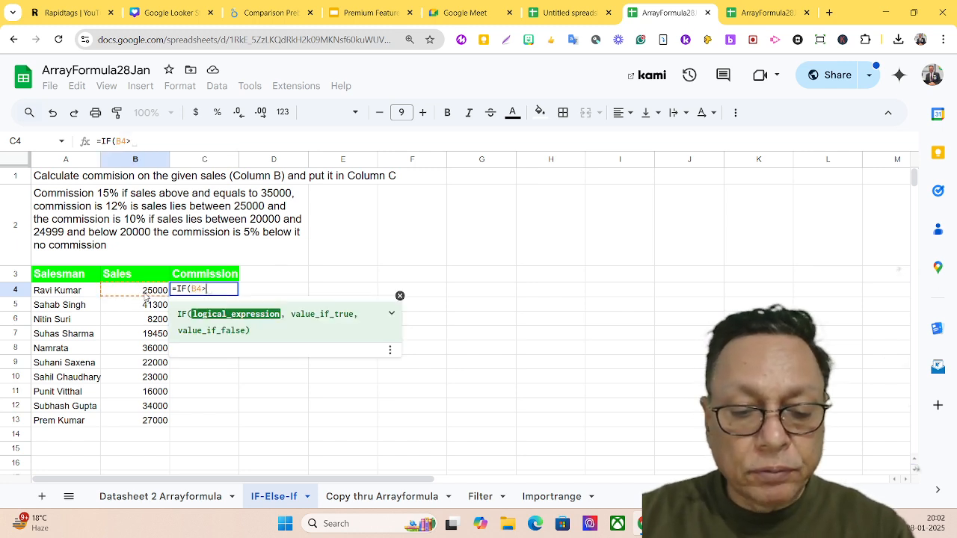
type("35")
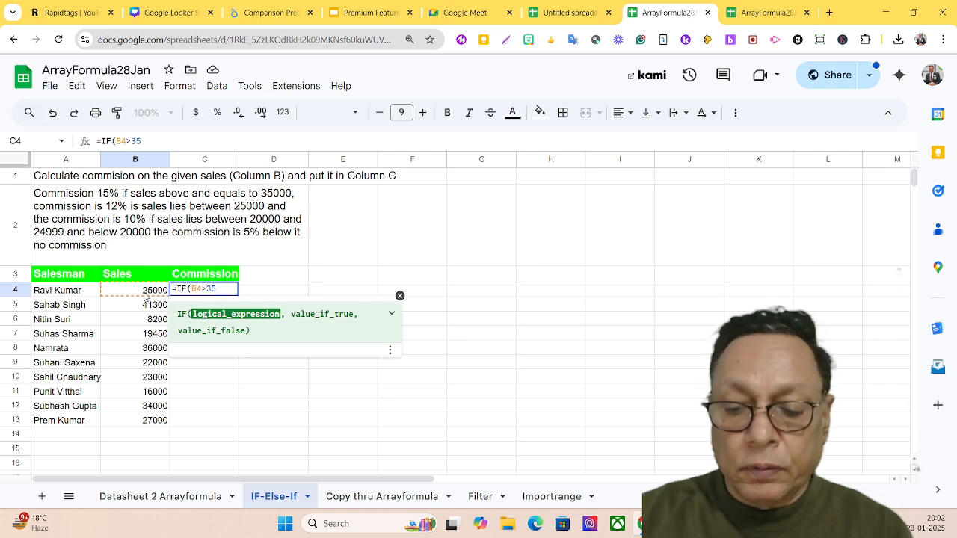
type("=")
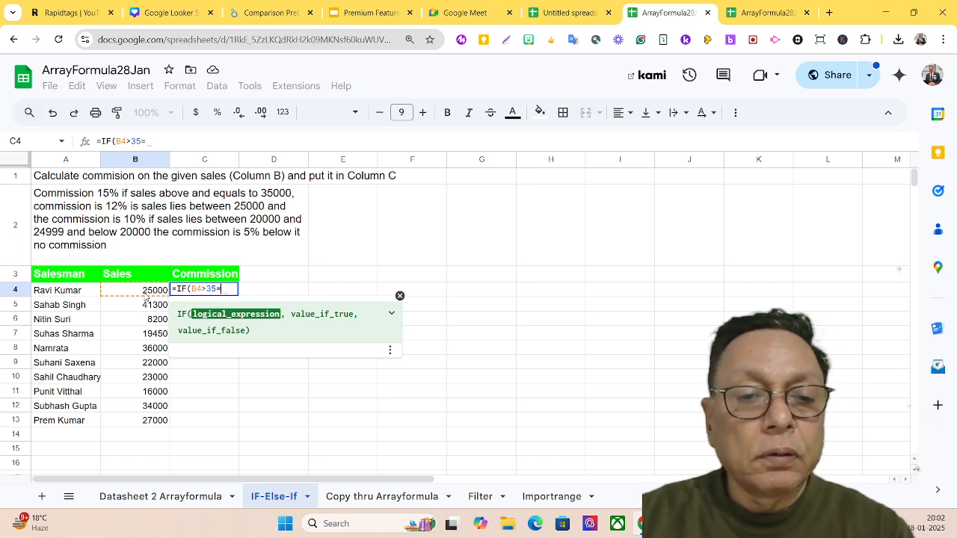
key("BackSpace")
key("BackSpace")
key("BackSpace")
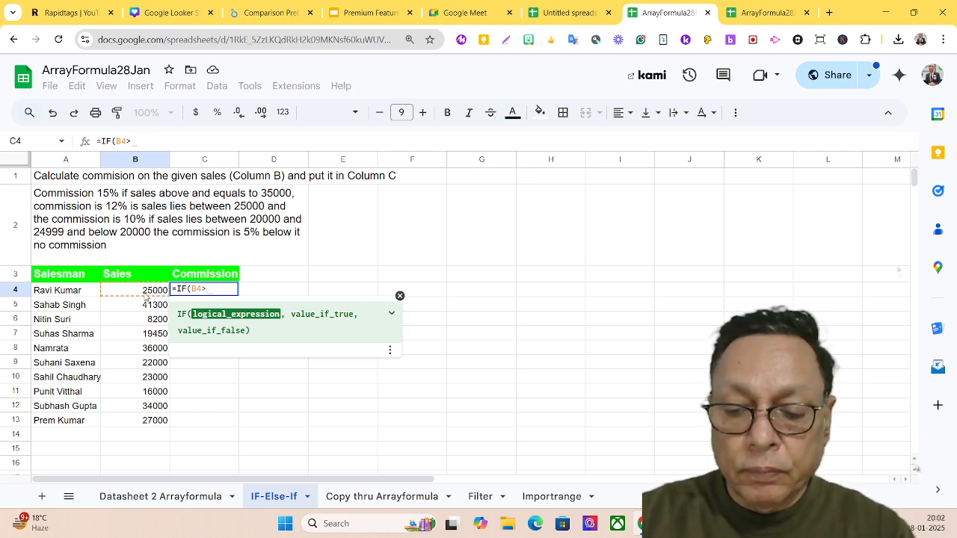
type("=35000")
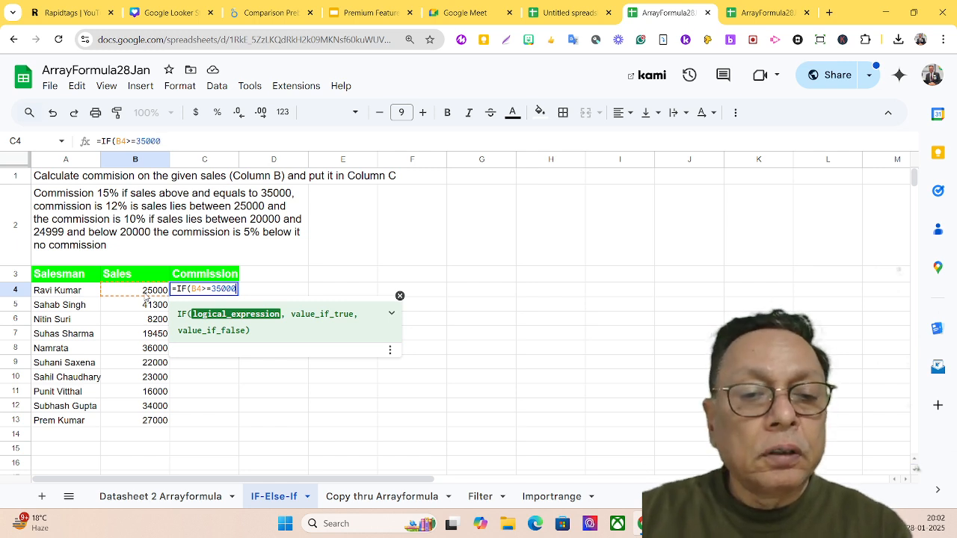
Step: Add B4*15/100 as the value if true in the C4 formula, leaving it ready for the false argument
type(",")
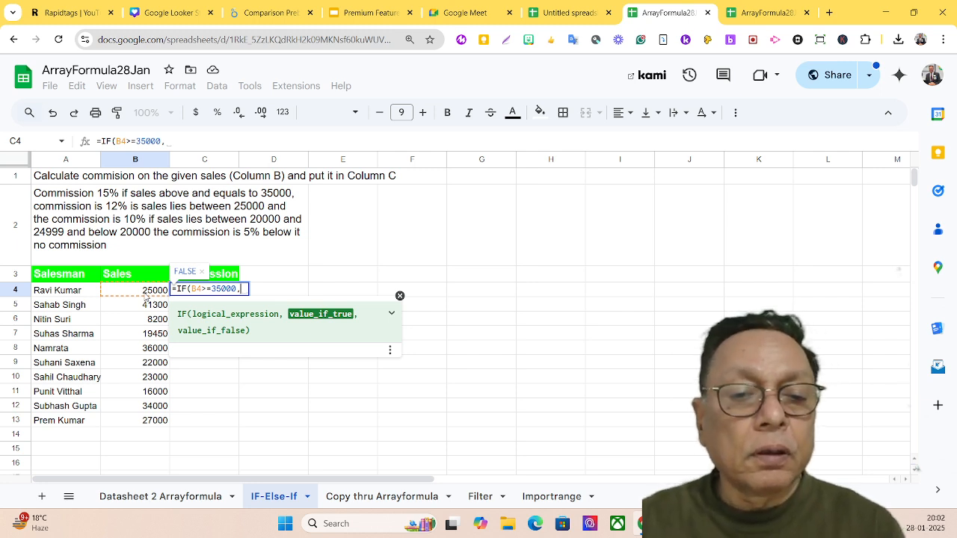
left_click(137, 293)
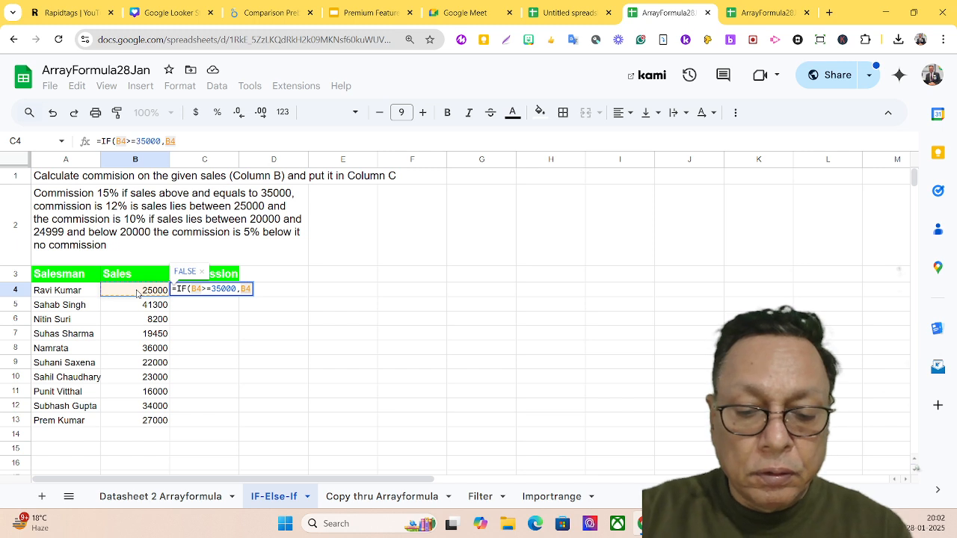
type("*")
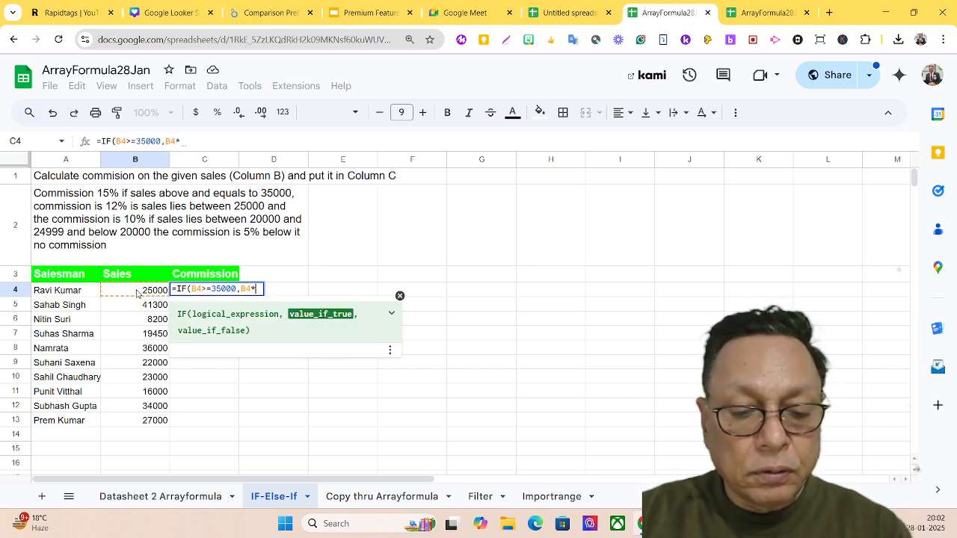
type("15/1")
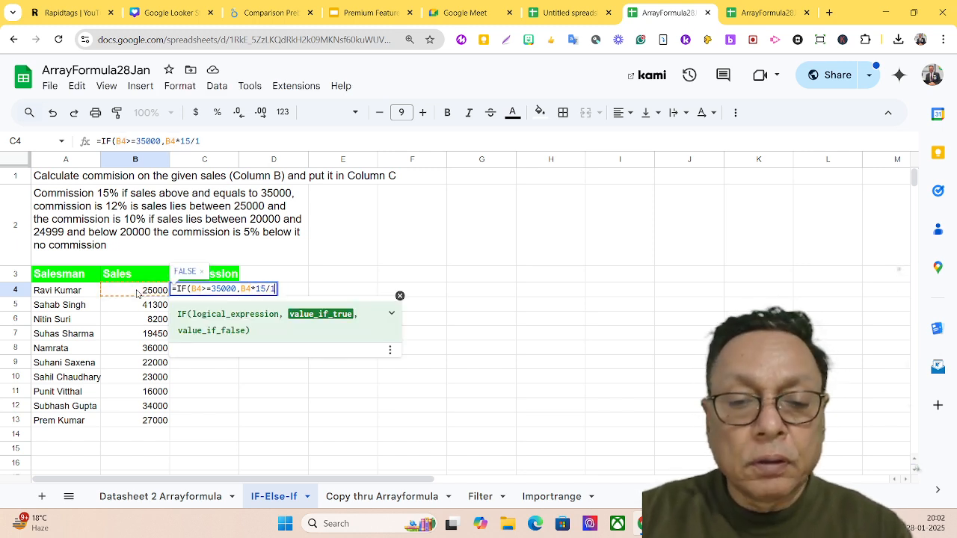
type("00")
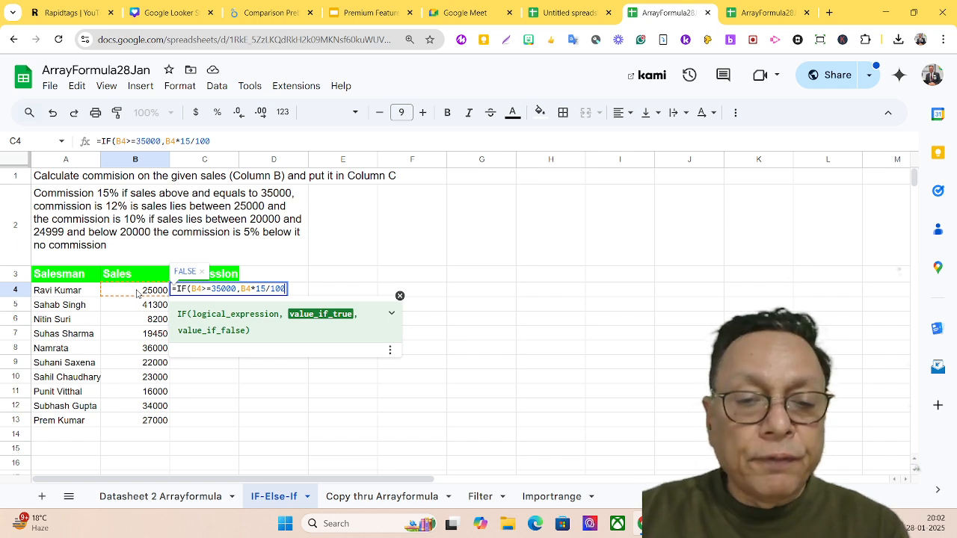
type(",")
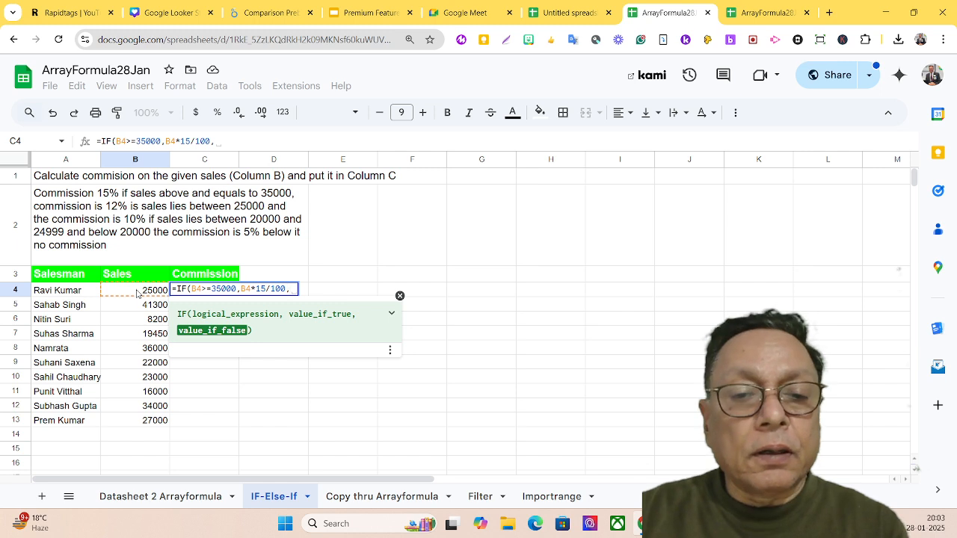
Step: Nest a second IF as the false argument in C4, with condition B4>=25000 and true value B4*12/100
type("if")
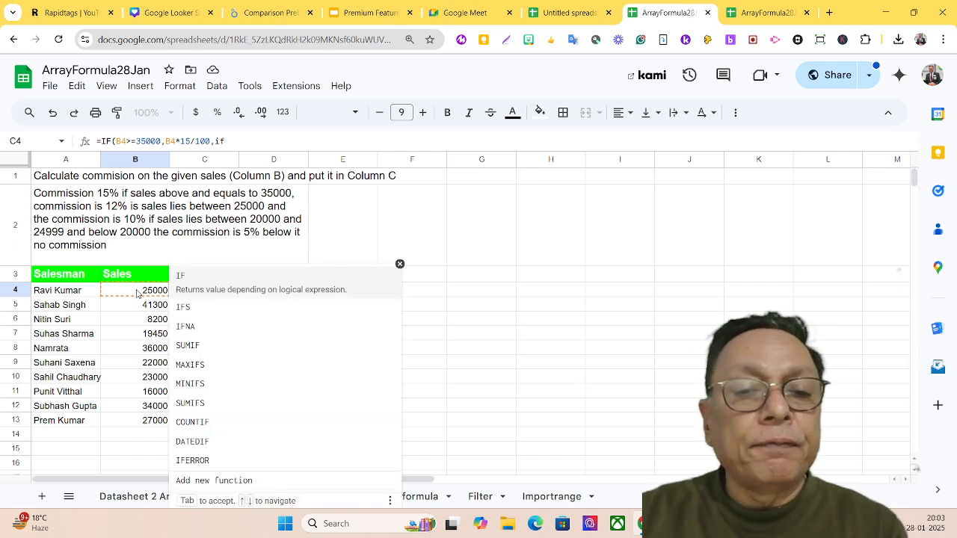
key("Tab")
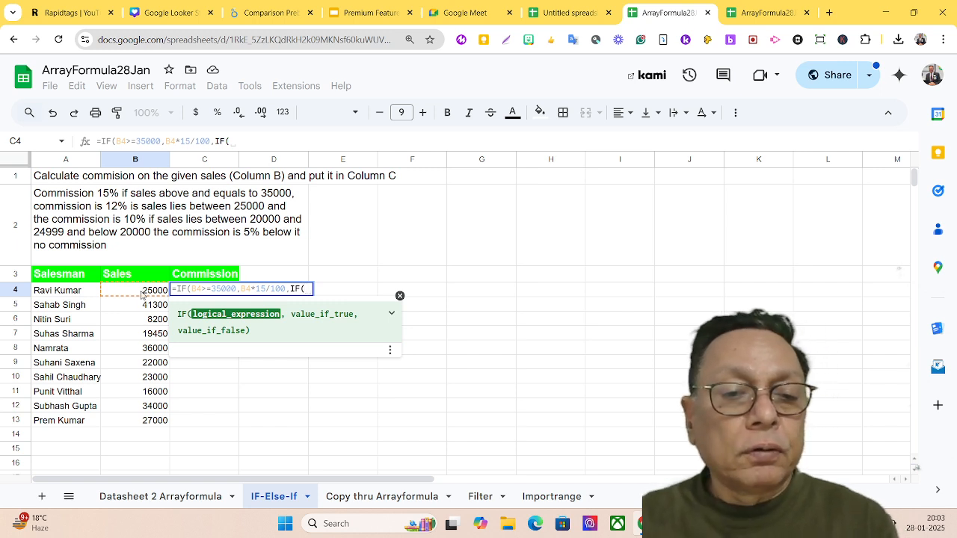
left_click(146, 296)
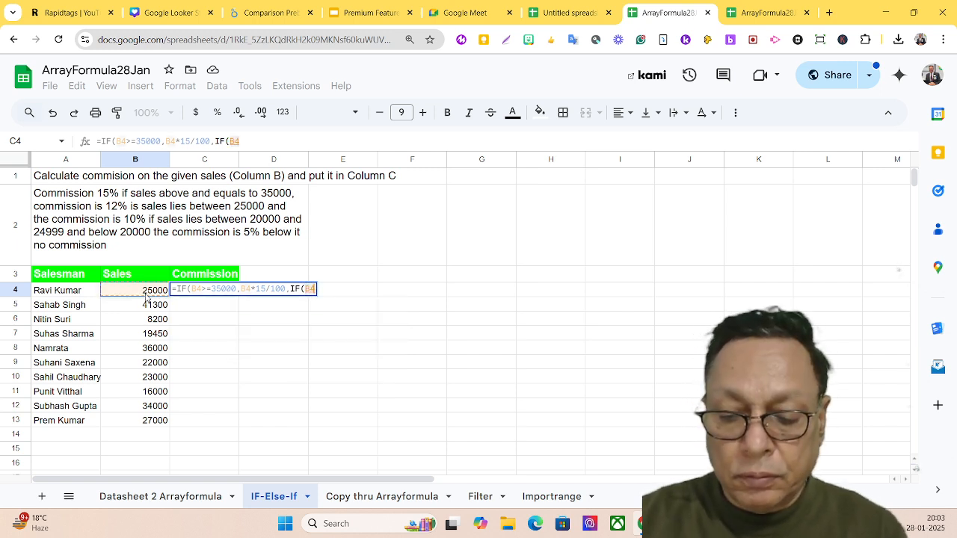
type(">=")
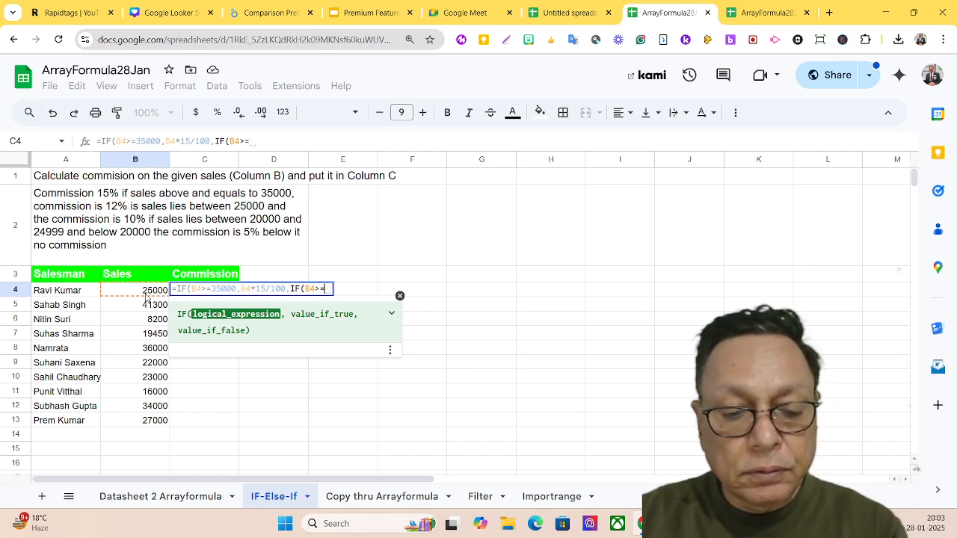
type("25000")
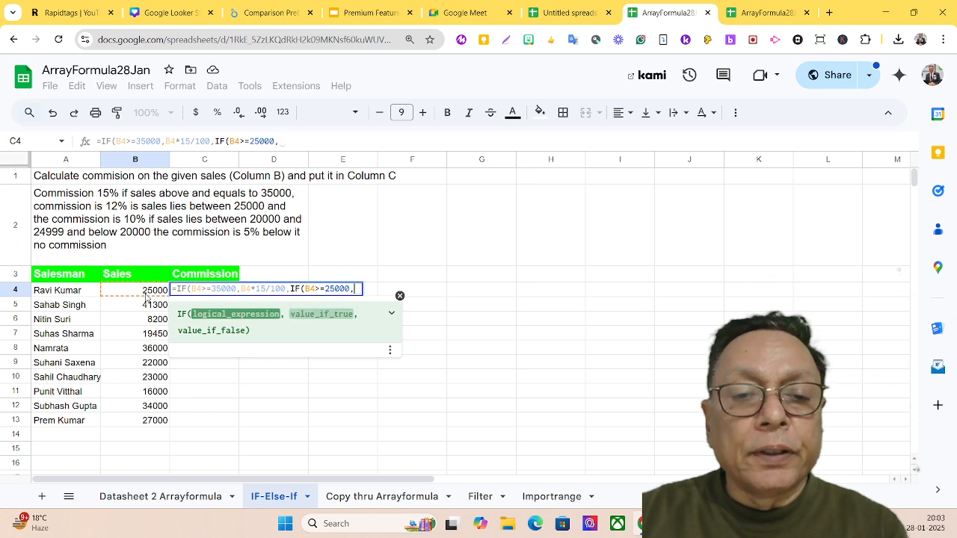
type(",")
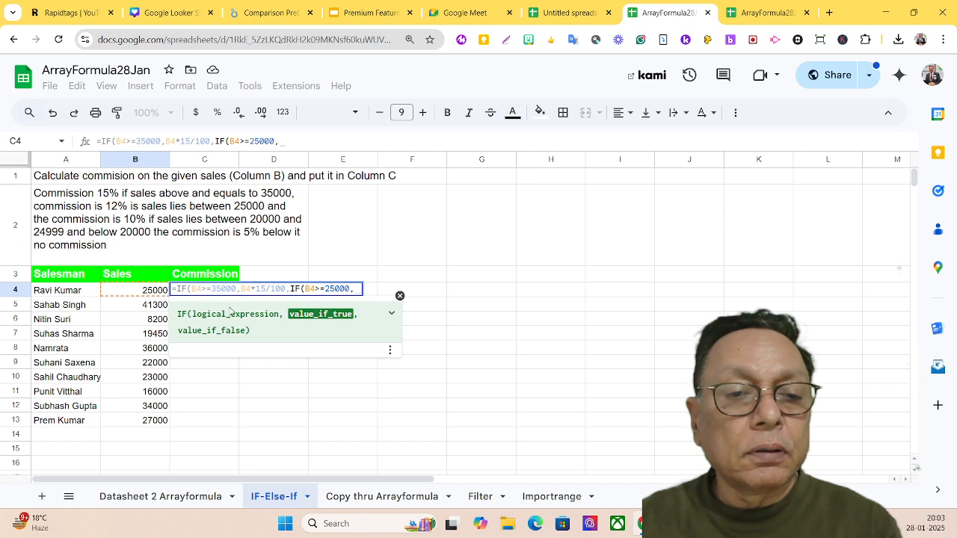
left_click(140, 293)
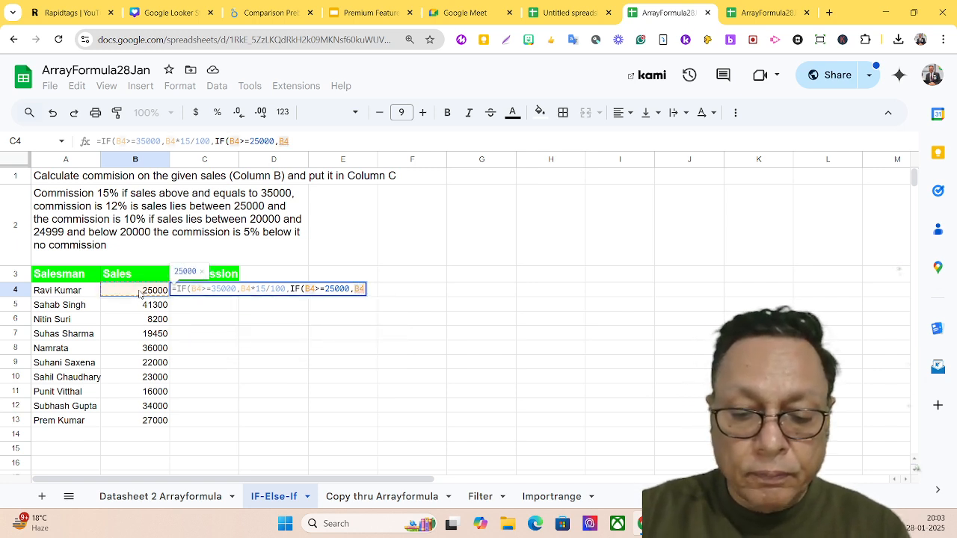
type("*12/100")
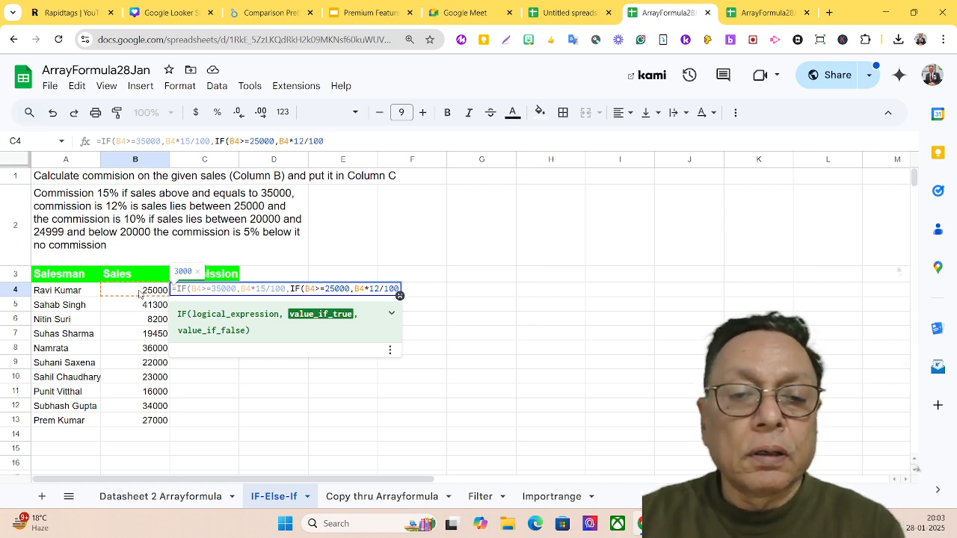
Step: Start a third nested IF as the false argument of the second IF in the C4 formula
type(",else")
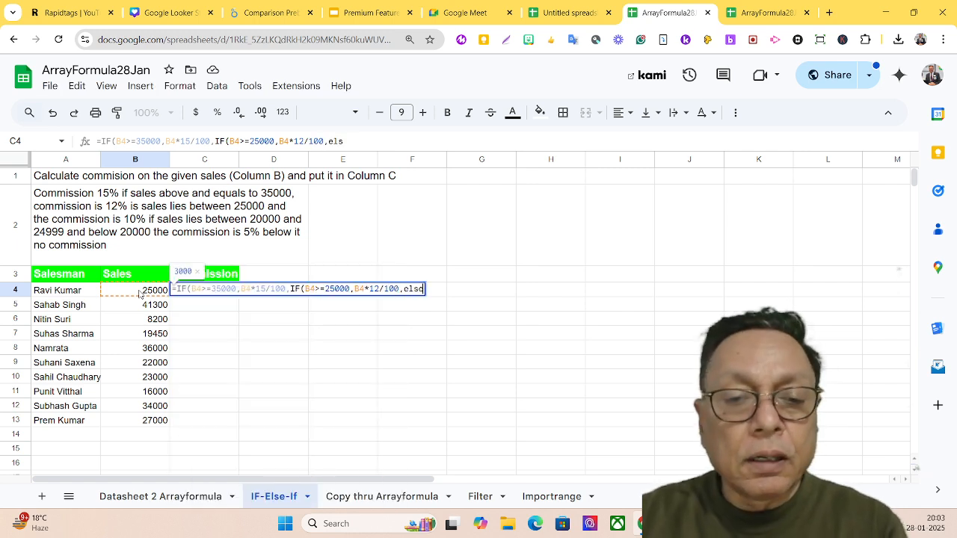
key("BackSpace")
key("BackSpace")
key("BackSpace")
key("BackSpace")
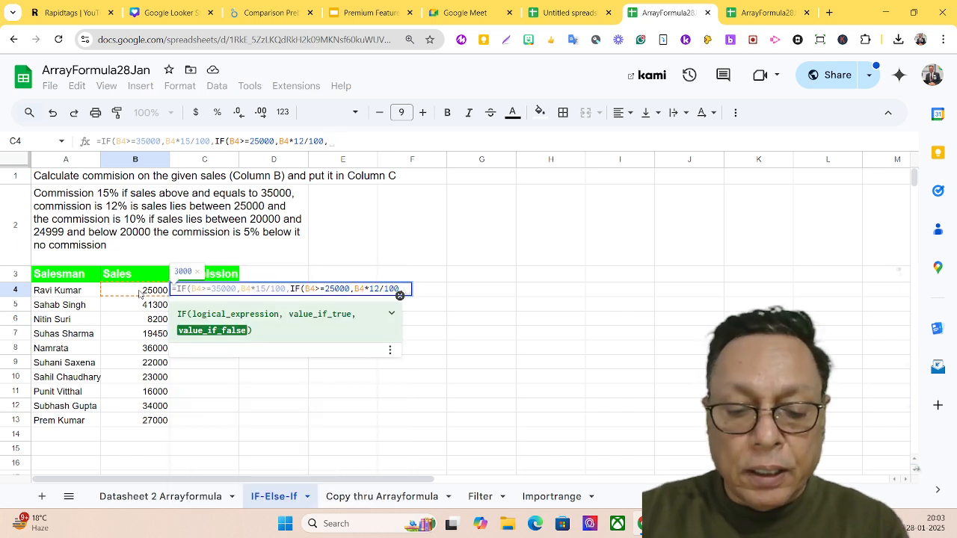
type("if")
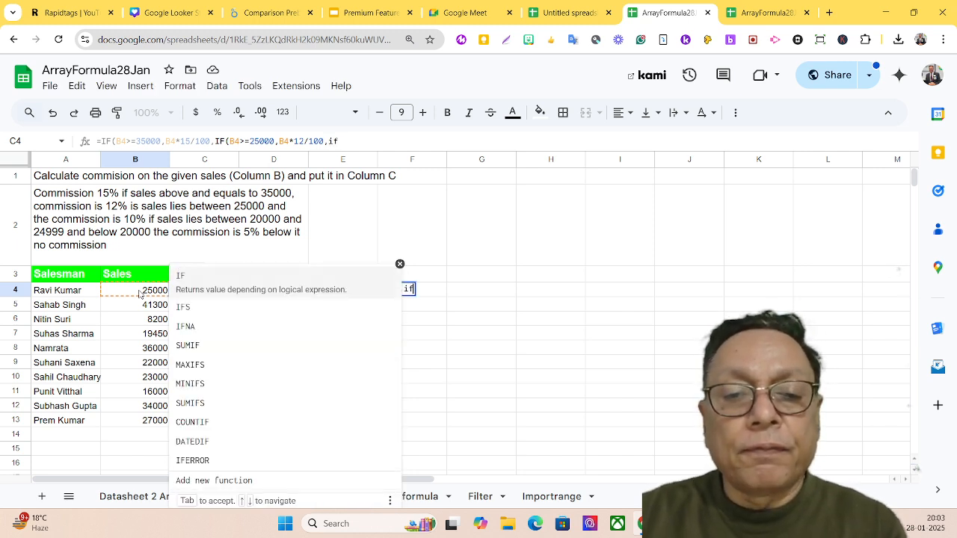
key("Tab")
type("(")
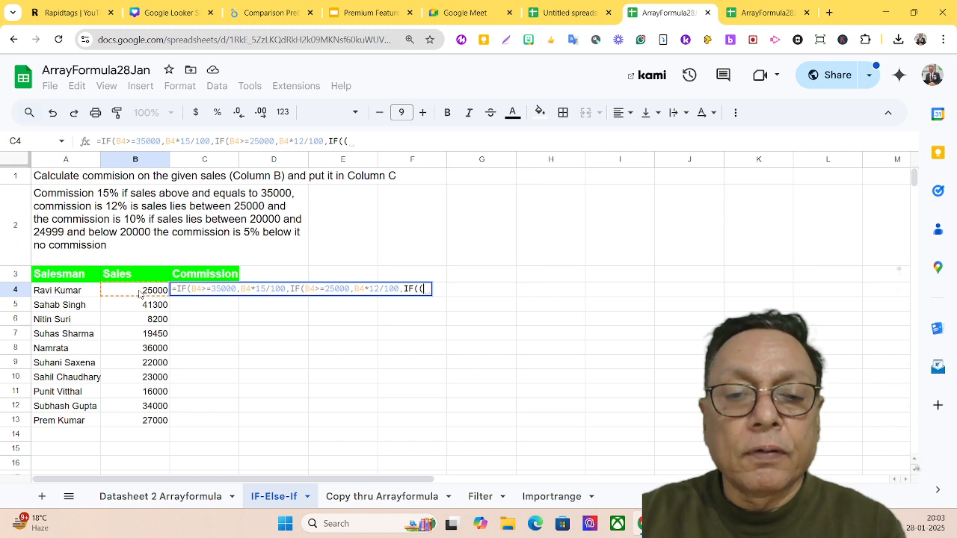
key("BackSpace")
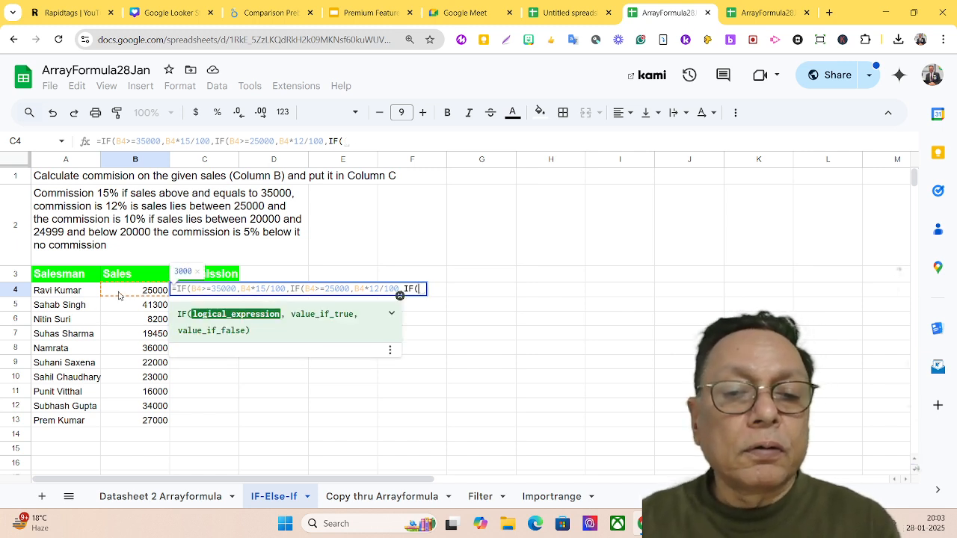
Step: Give the third IF in C4 the condition B4>=20000 and the true value B4*10/100
left_click(119, 296)
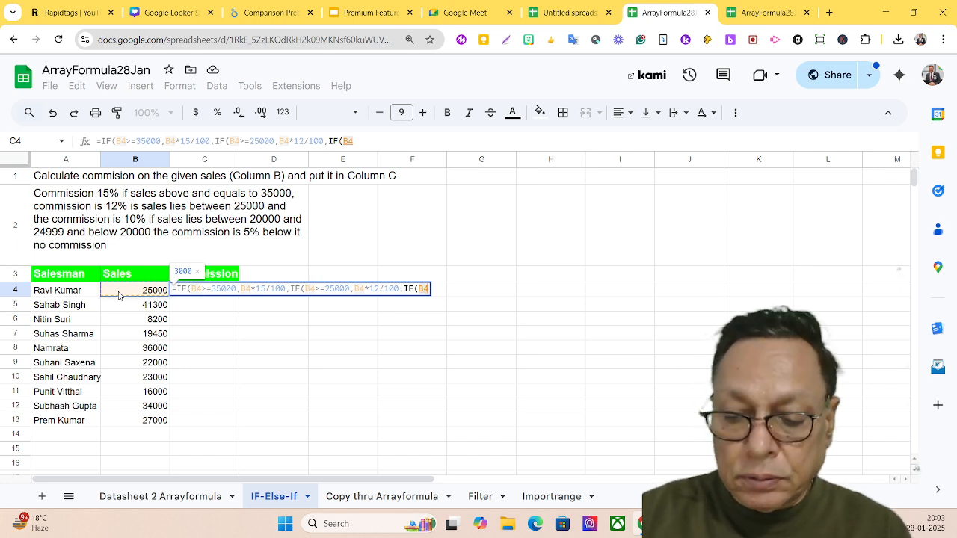
type(">=2000")
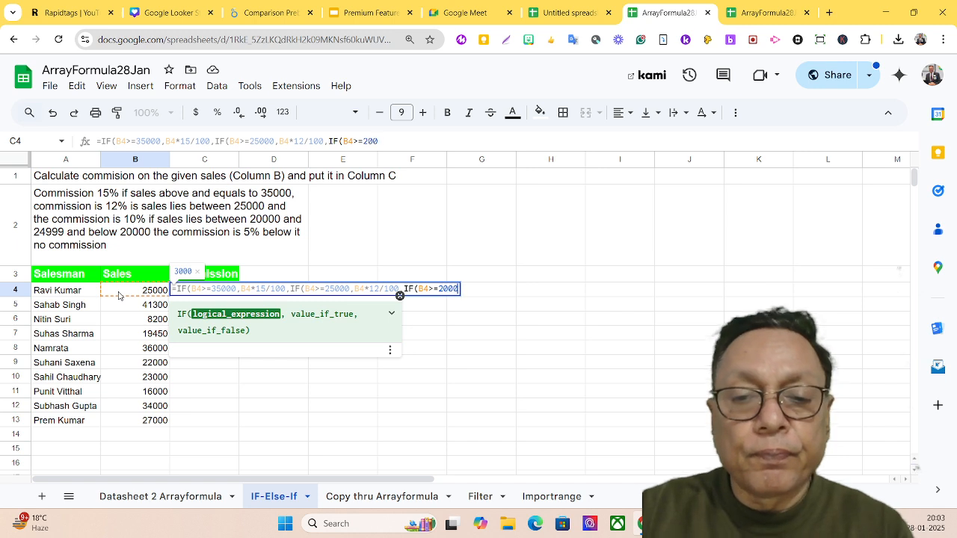
type("0")
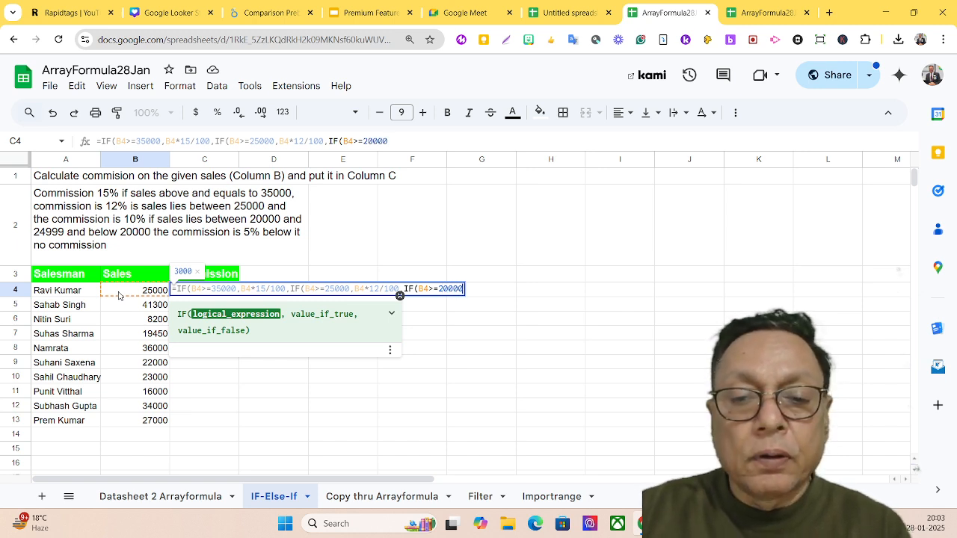
type(",")
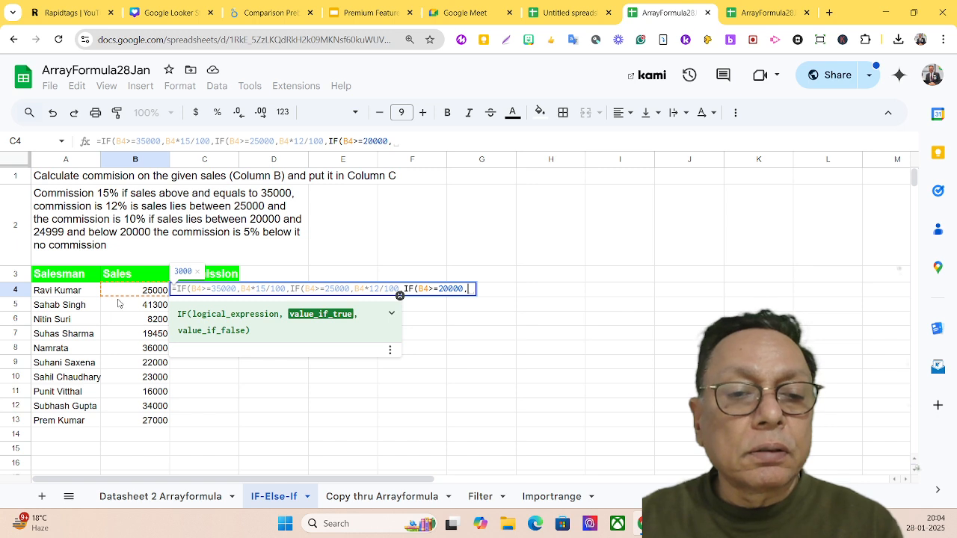
left_click(124, 294)
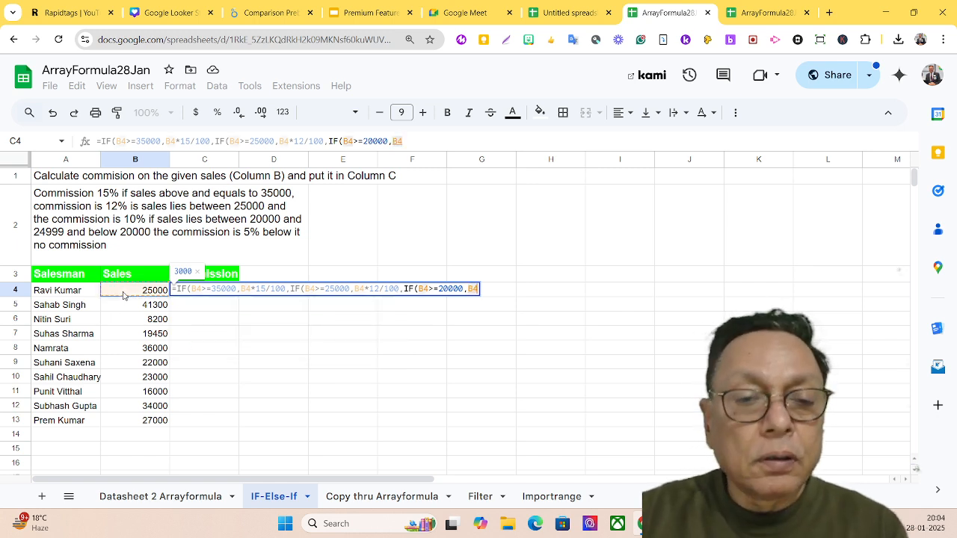
type("*")
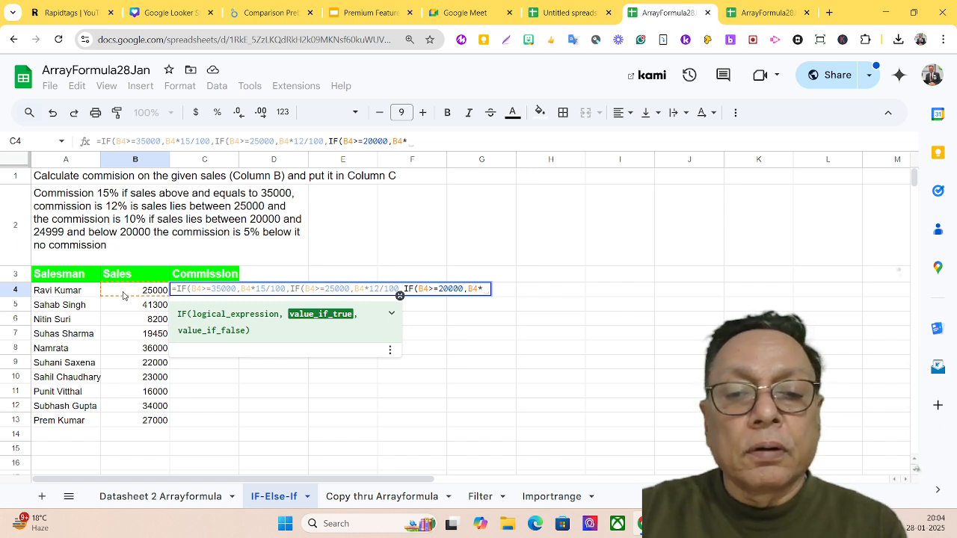
type("10")
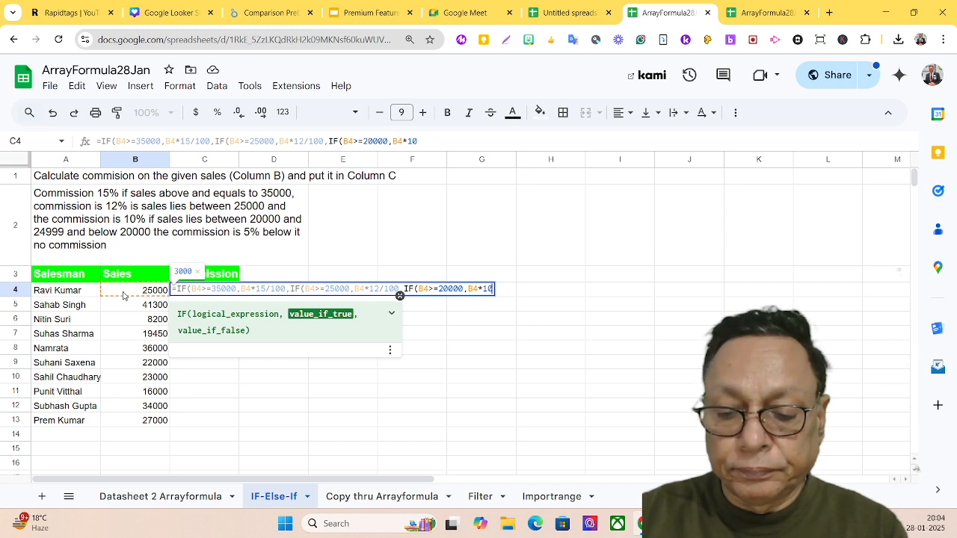
type("/100")
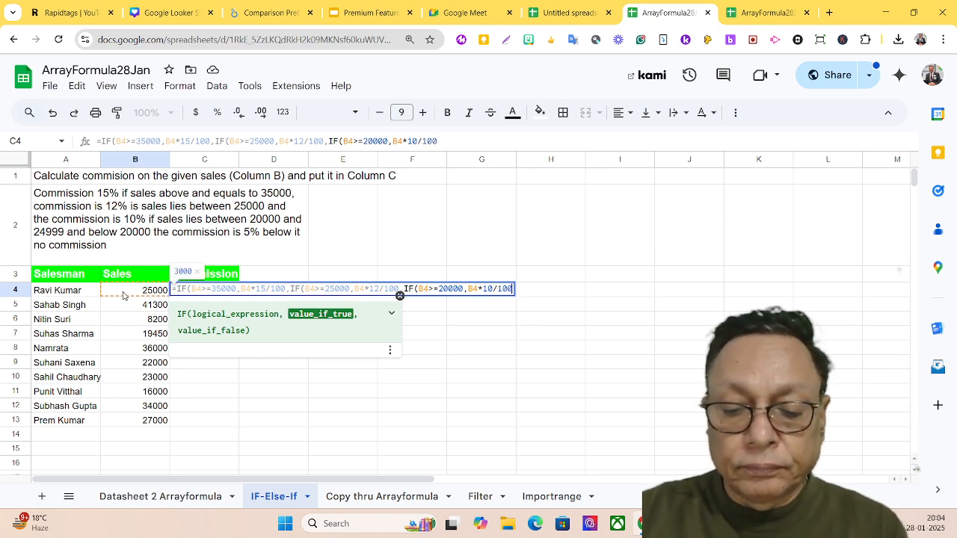
Step: Add B4*5/100 as the false value of the innermost IF in the C4 formula
type(",if")
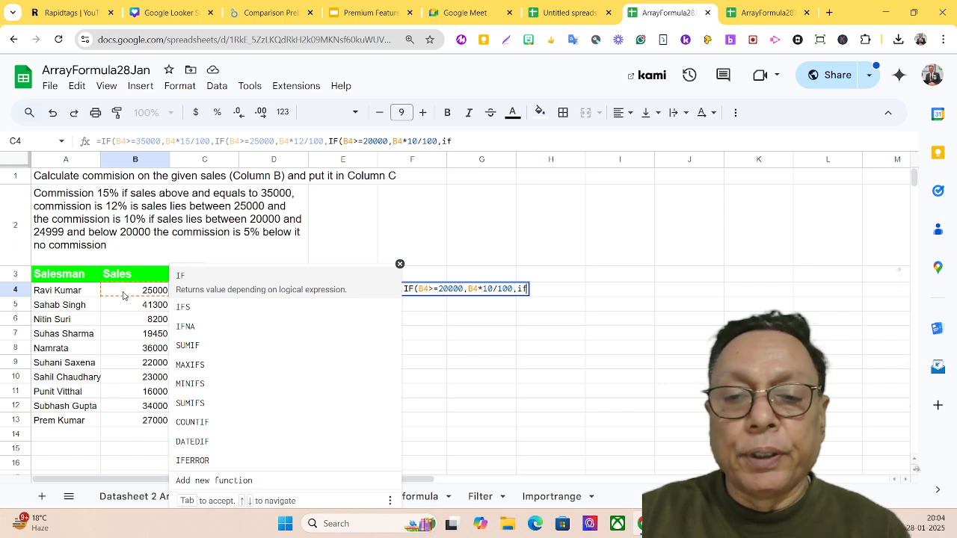
key("BackSpace")
key("BackSpace")
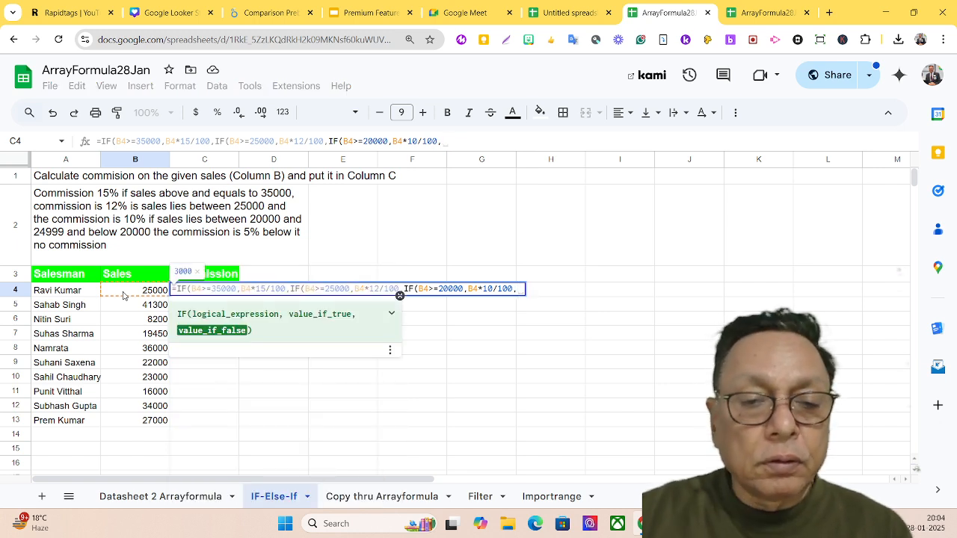
left_click(123, 295)
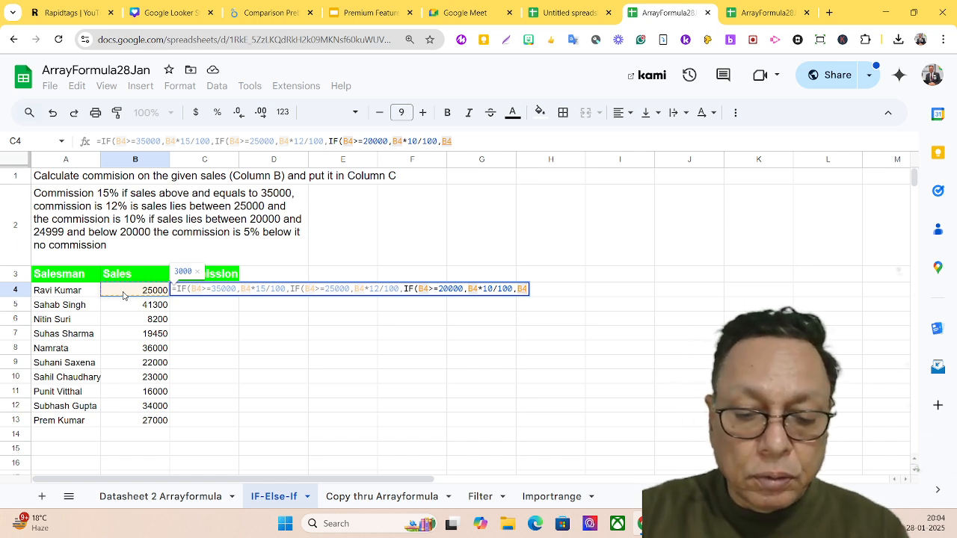
type("*")
type("5/1")
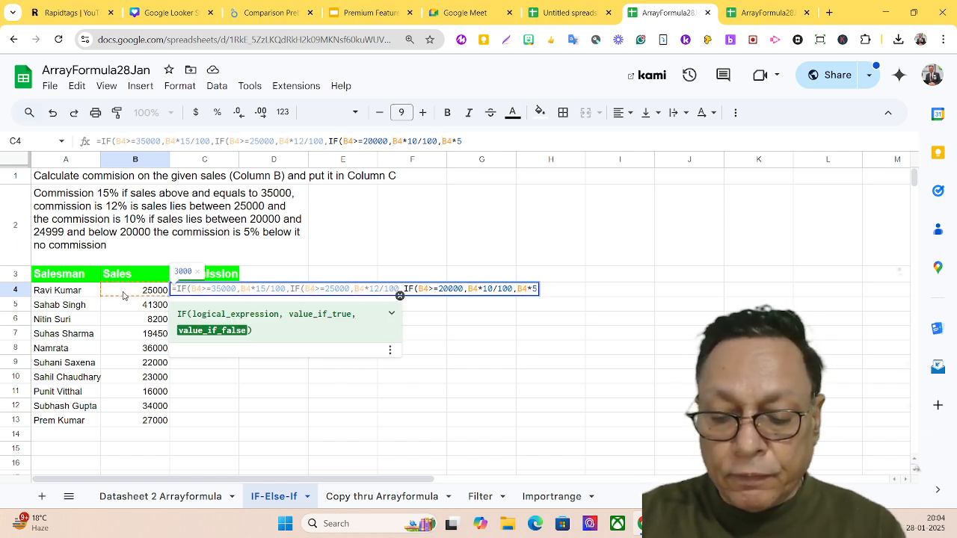
type("00")
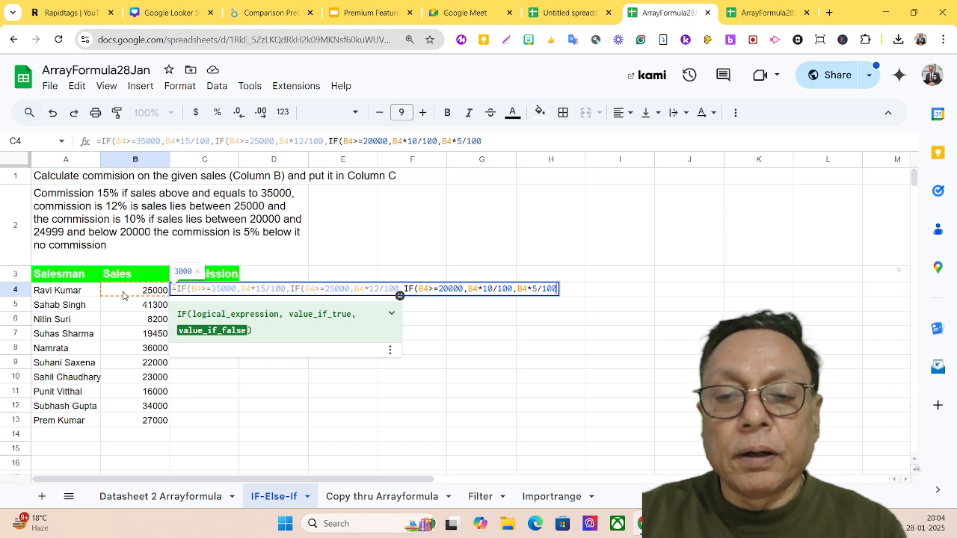
Step: Close all three nested IFs, commit the C4 formula and fill it down the Commission column through C13
type(")")
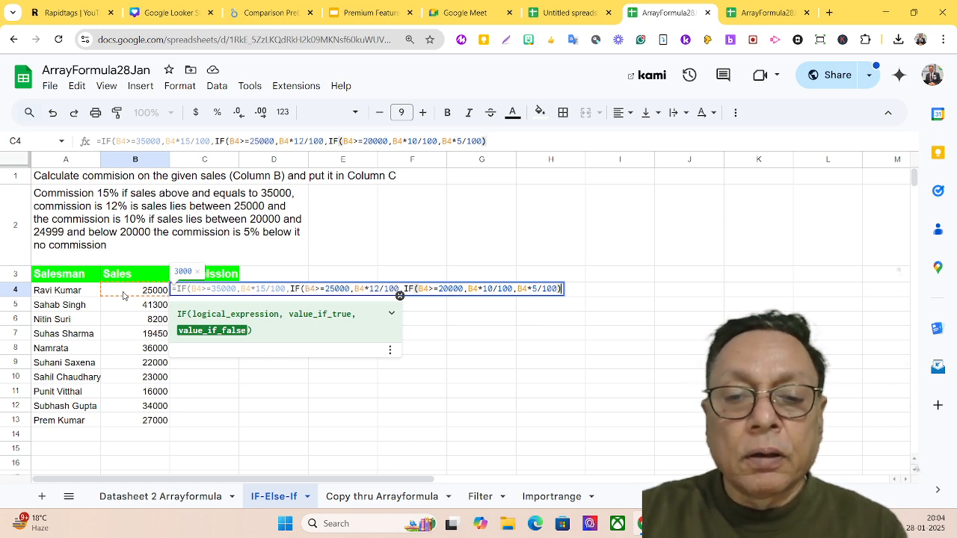
type("))")
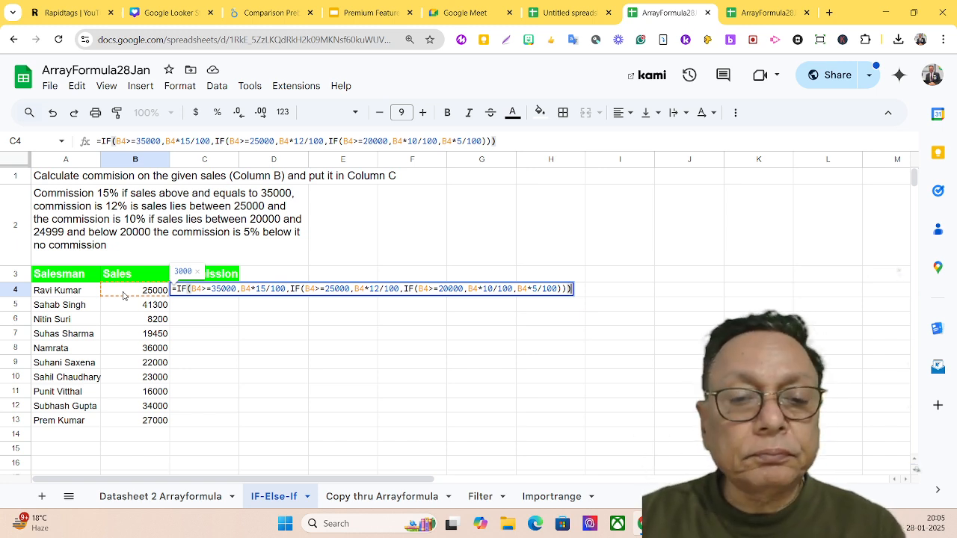
key("Return")
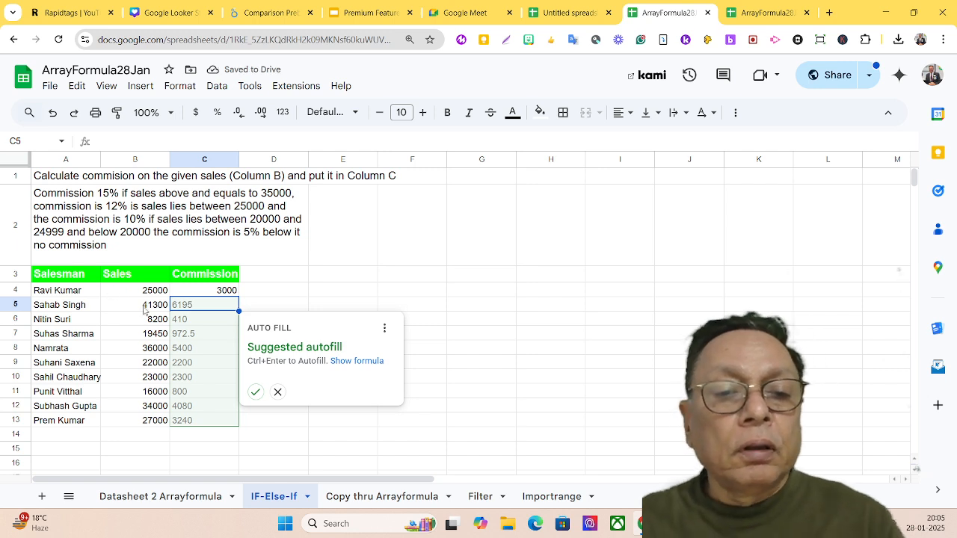
left_click(204, 295)
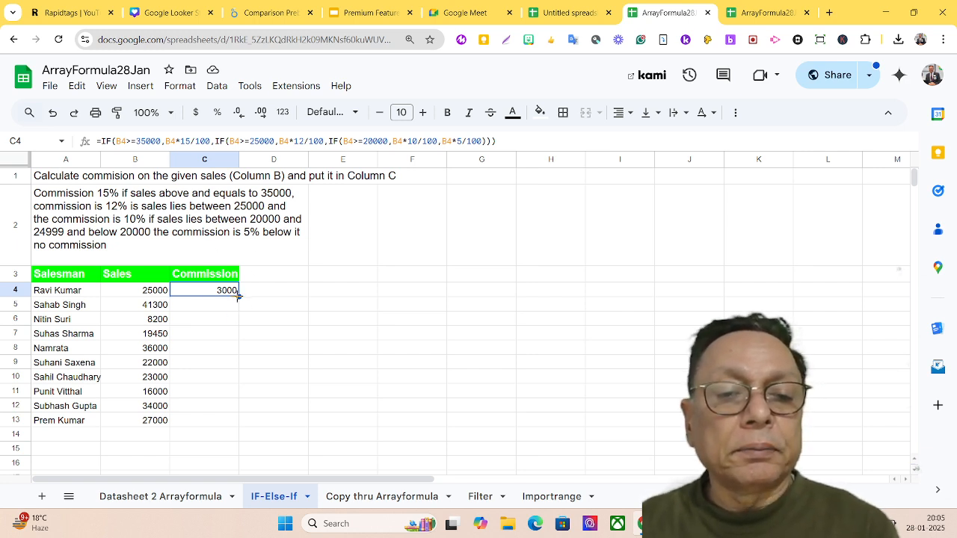
double_click(238, 295)
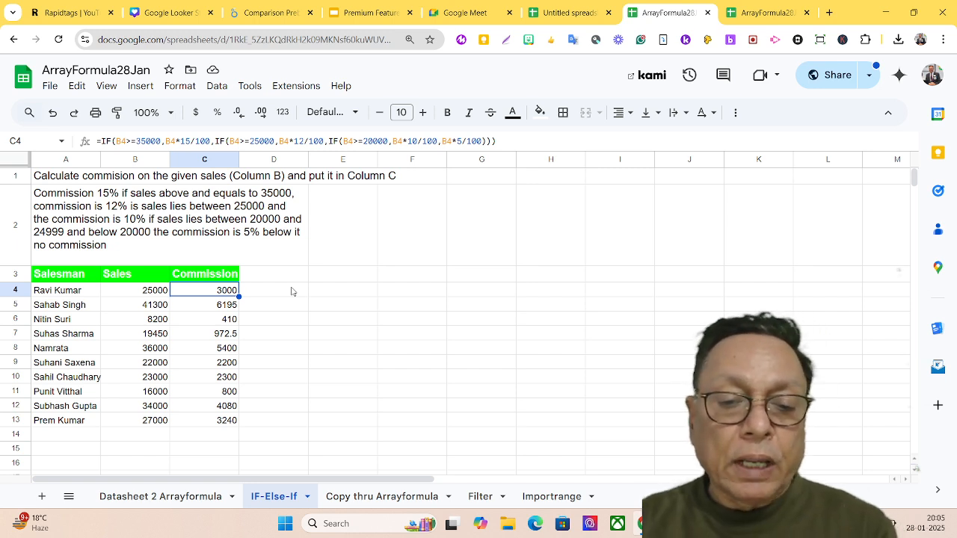
Step: Clear the old marks table in A2:E10 on the Copy thru Arrayformula sheet
left_click(387, 498)
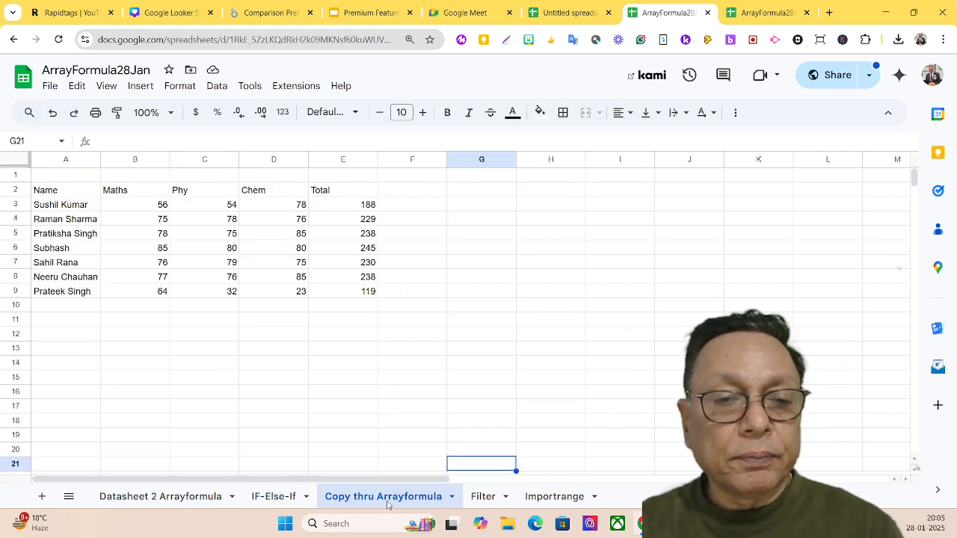
left_click(56, 190)
left_click_drag(55, 190, 371, 315)
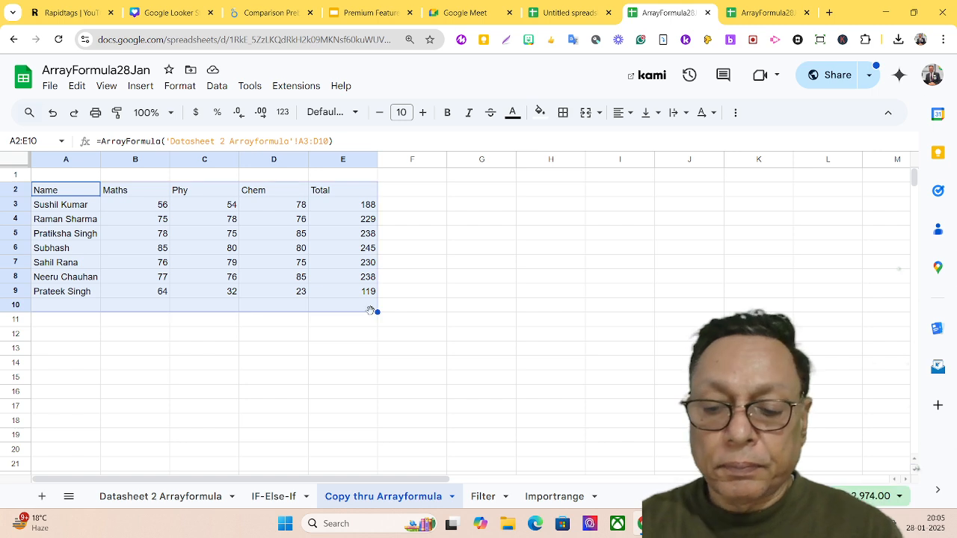
key("Delete")
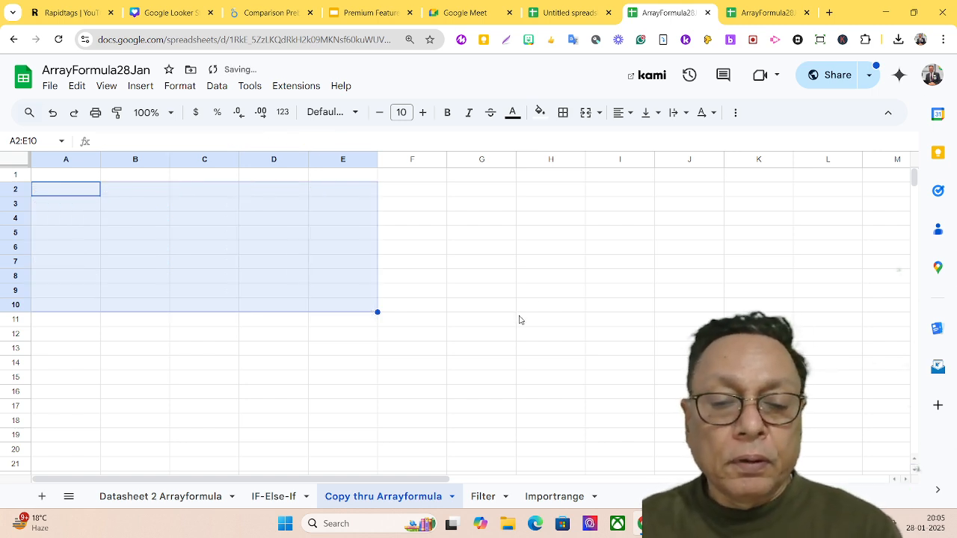
left_click(541, 293)
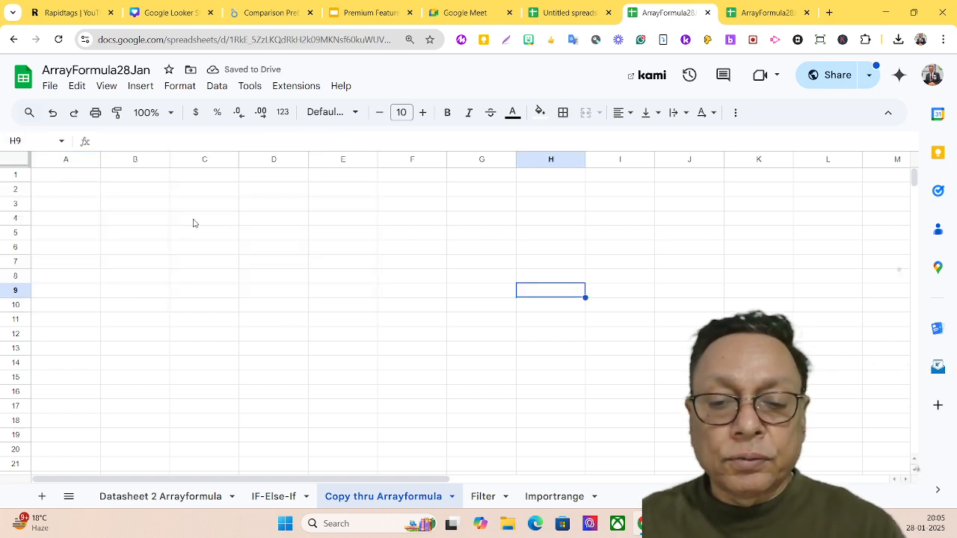
Step: Enter =ARRAYFORMULA('Datasheet 2 Arrayformula'!A3:G12) in A1 of Copy thru Arrayformula to mirror the student marks table
left_click(85, 182)
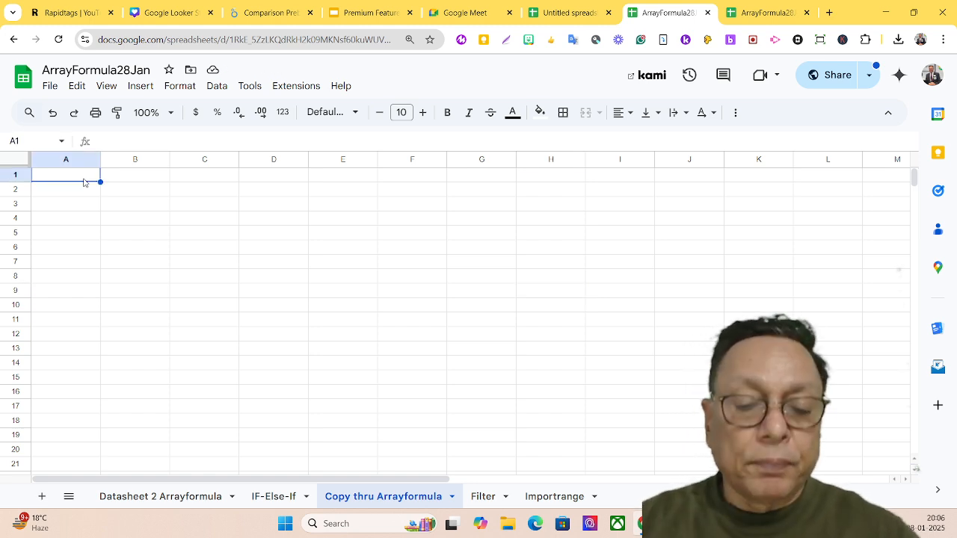
type("=")
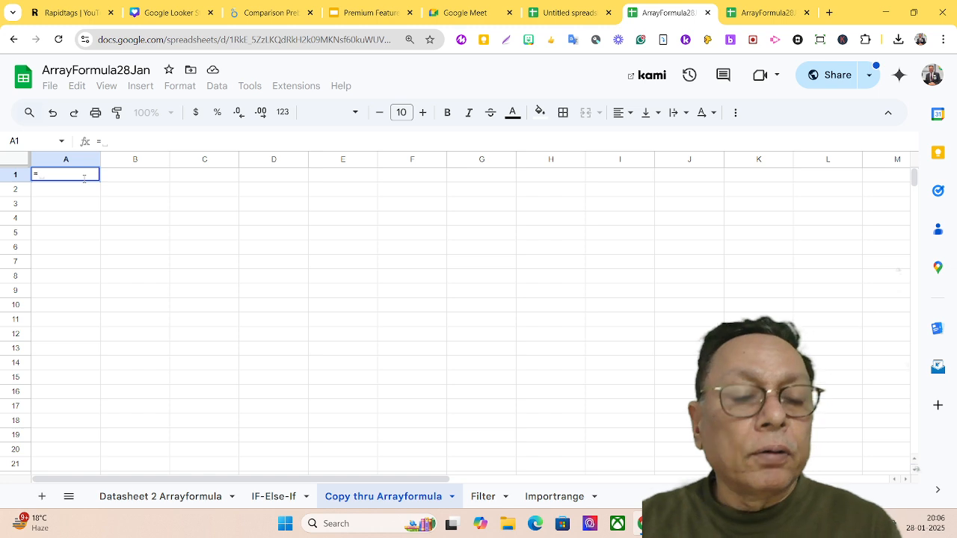
type("arro")
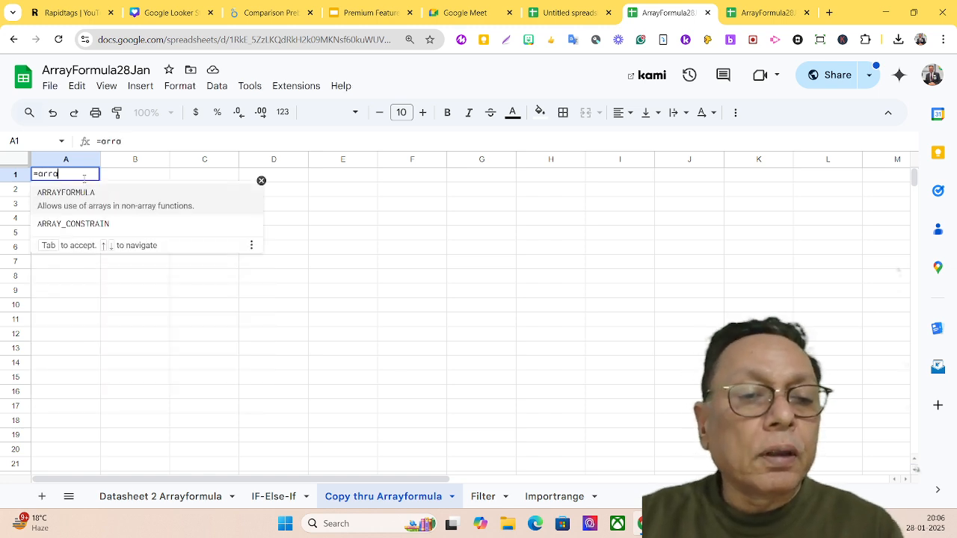
key("Tab")
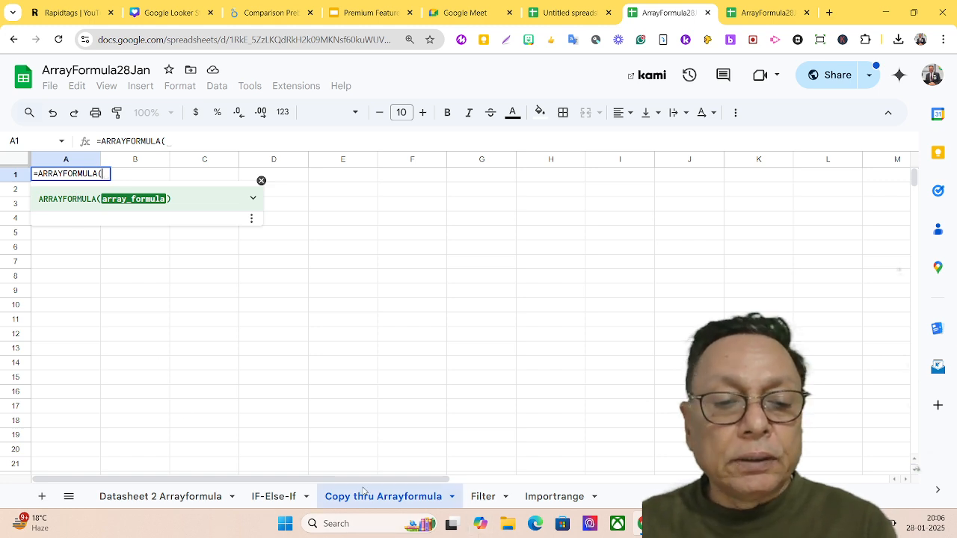
left_click(193, 500)
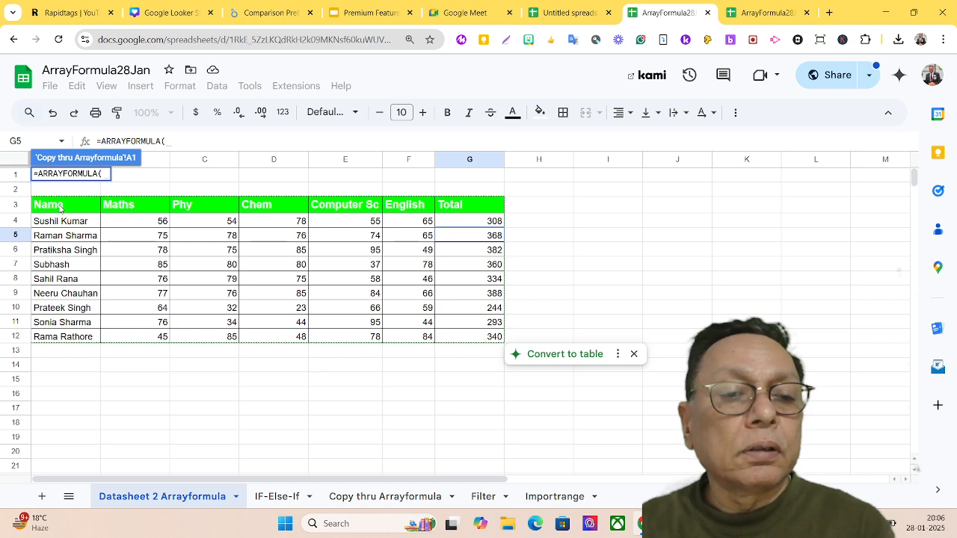
left_click_drag(60, 208, 464, 338)
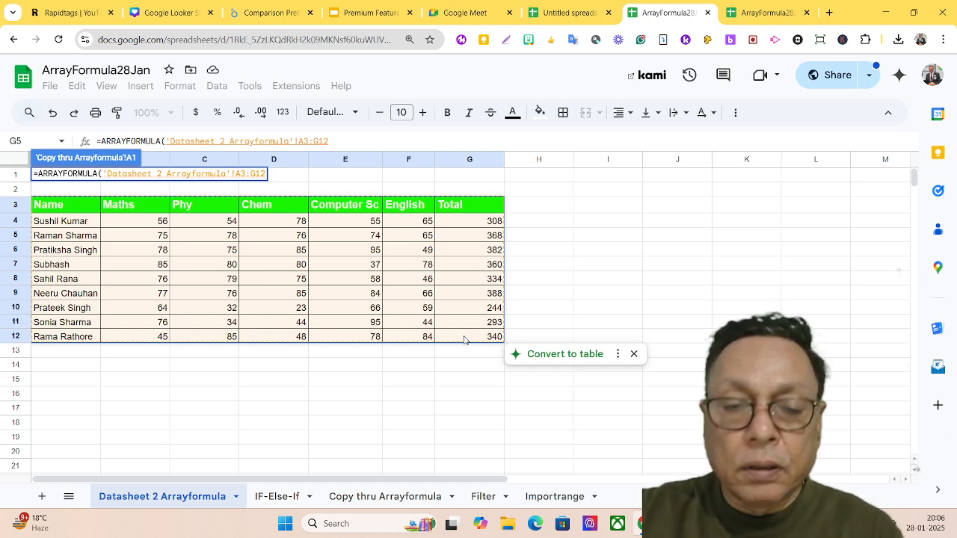
type(")")
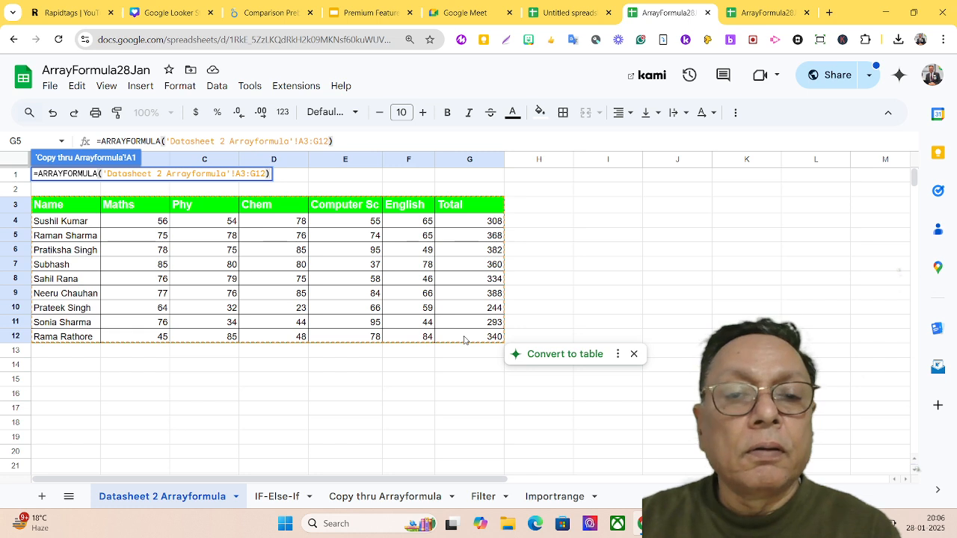
key("Return")
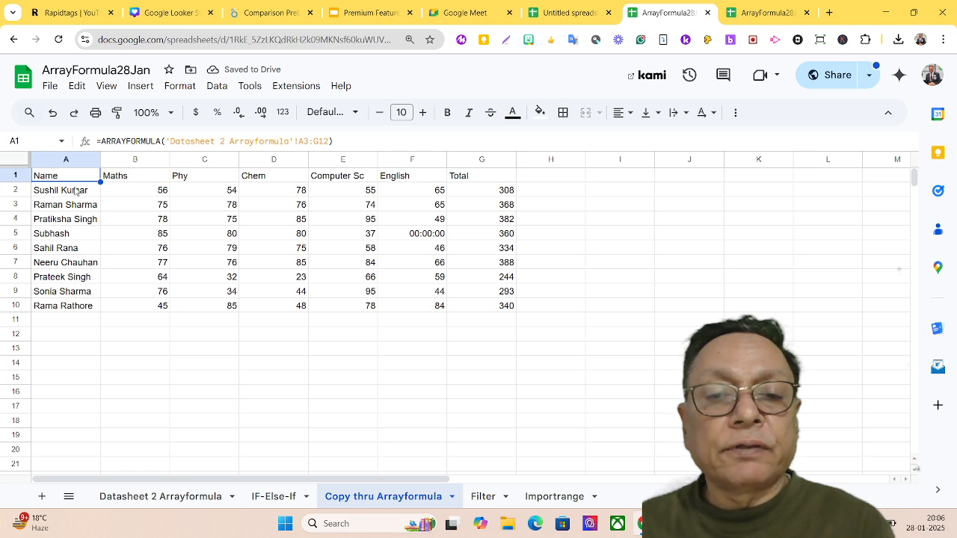
Step: Set the number format of cell F5, Subhash's English mark, to Automatic
left_click(417, 236)
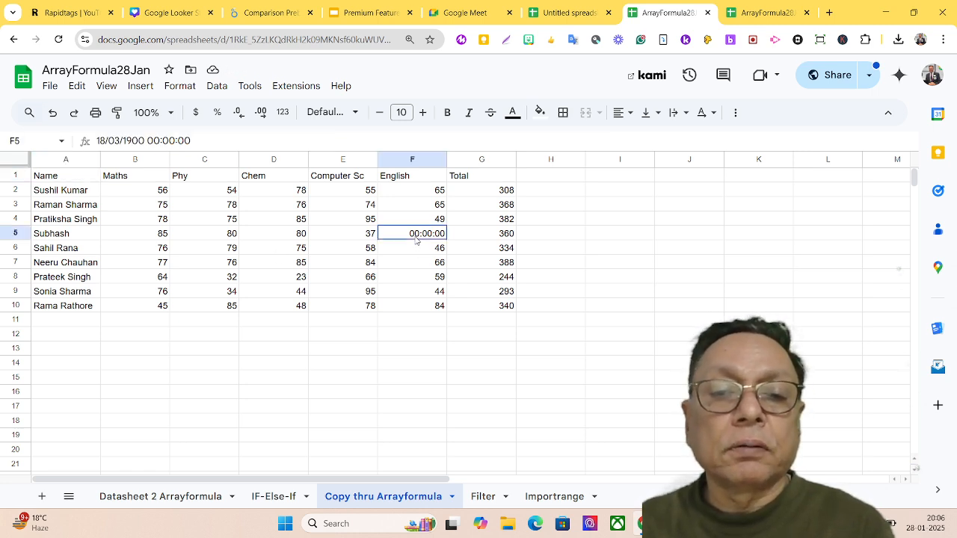
left_click(184, 89)
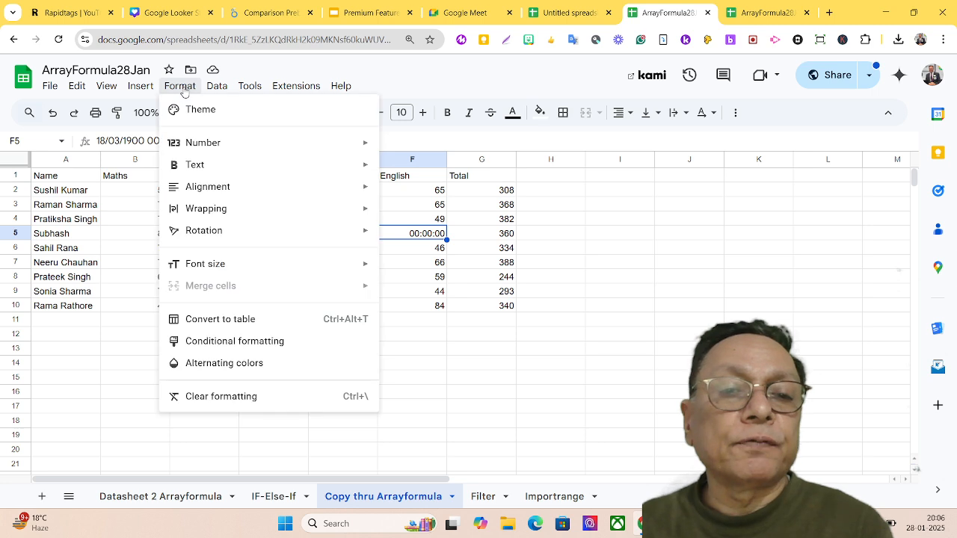
mouse_move(222, 146)
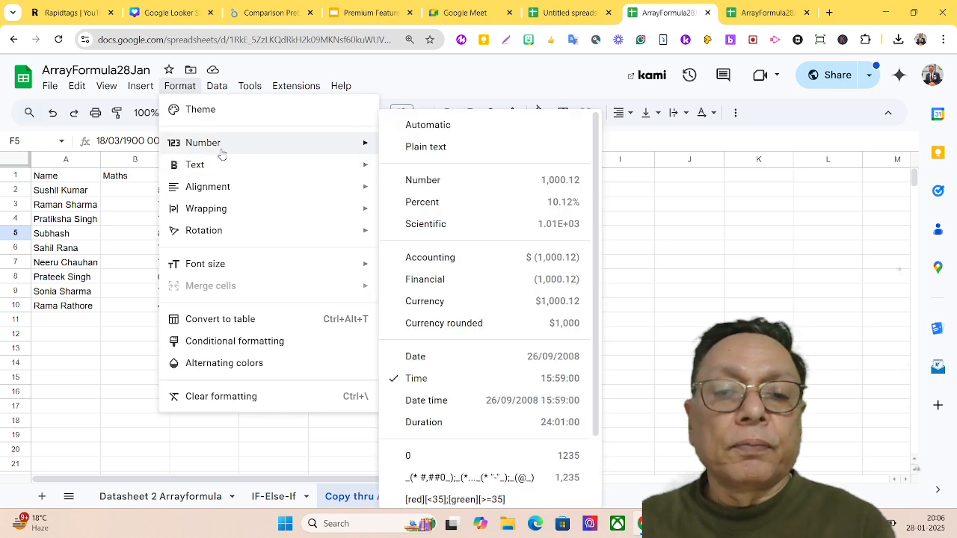
left_click(452, 134)
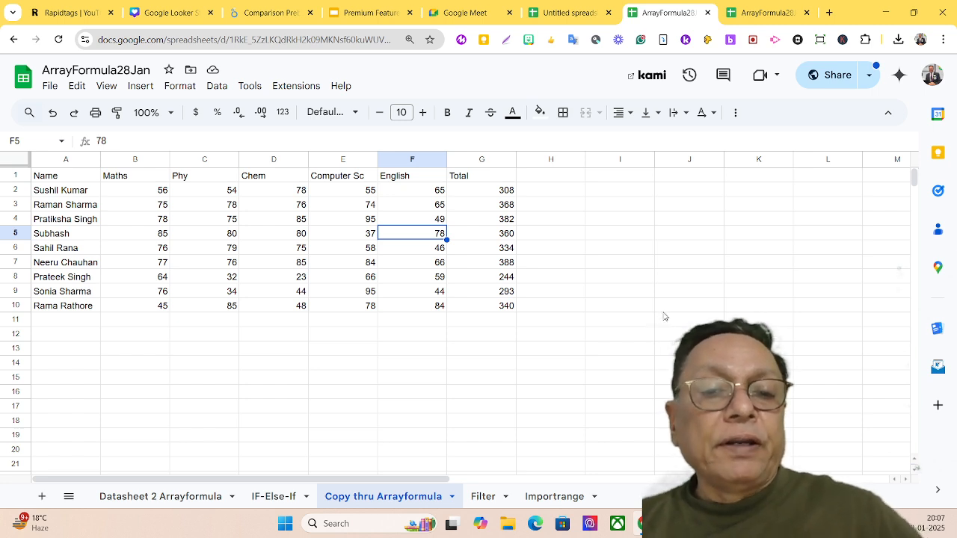
Step: Begin a FILTER formula in A2 of the Filter sheet with {'Datasheet 2 Arrayformula'!A4:F12} as its range
left_click(484, 496)
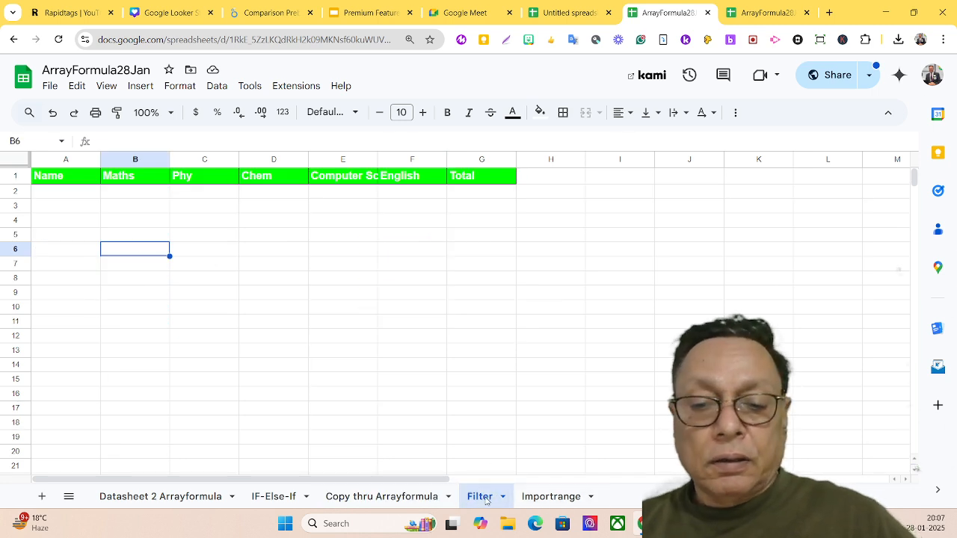
left_click(393, 497)
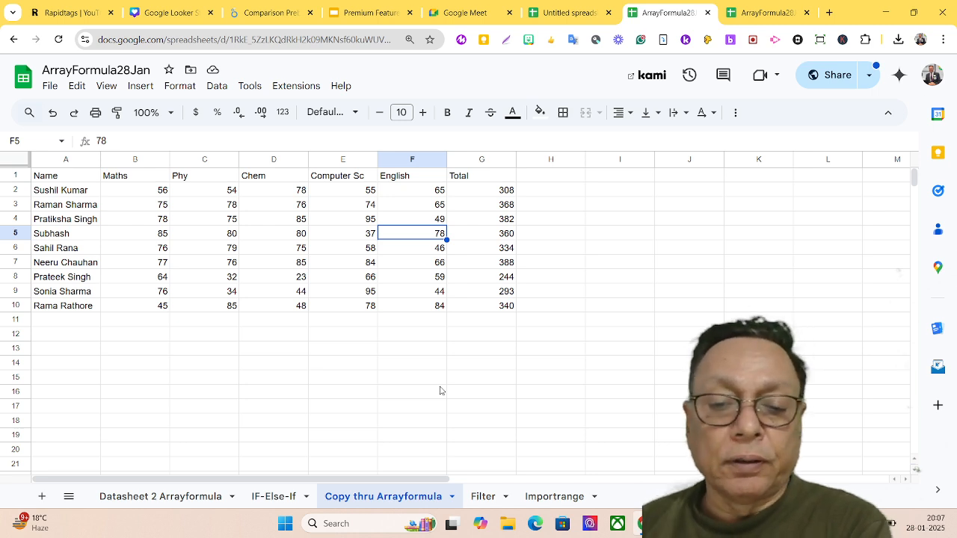
left_click(483, 499)
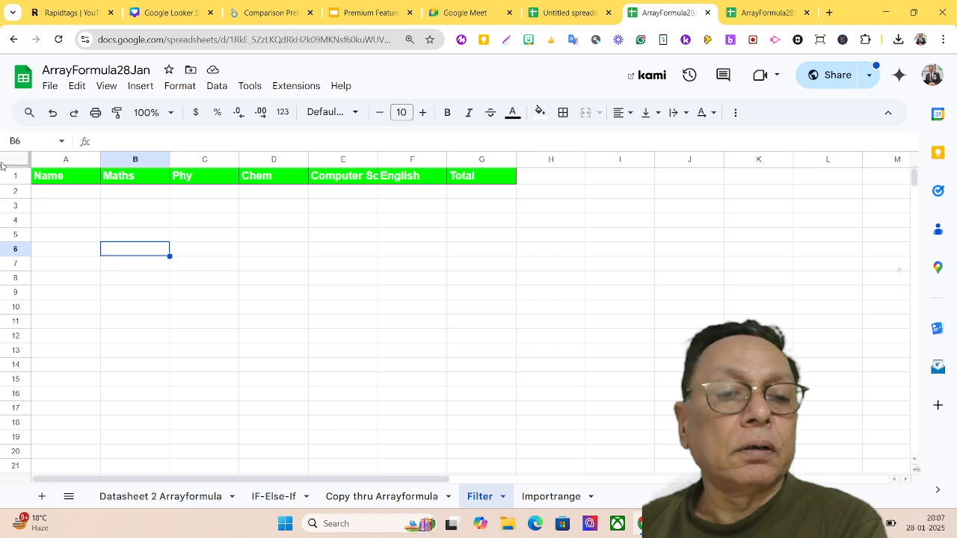
left_click(68, 195)
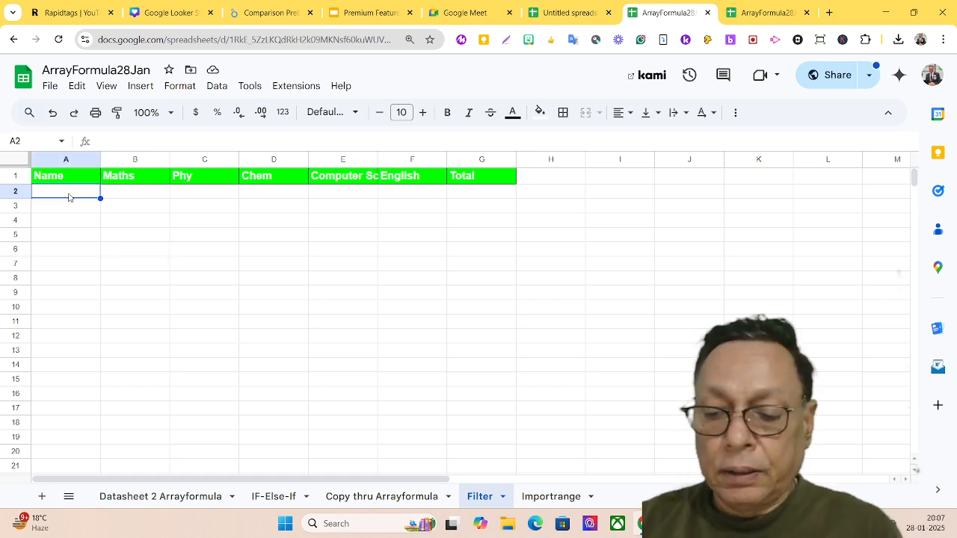
type("=fil")
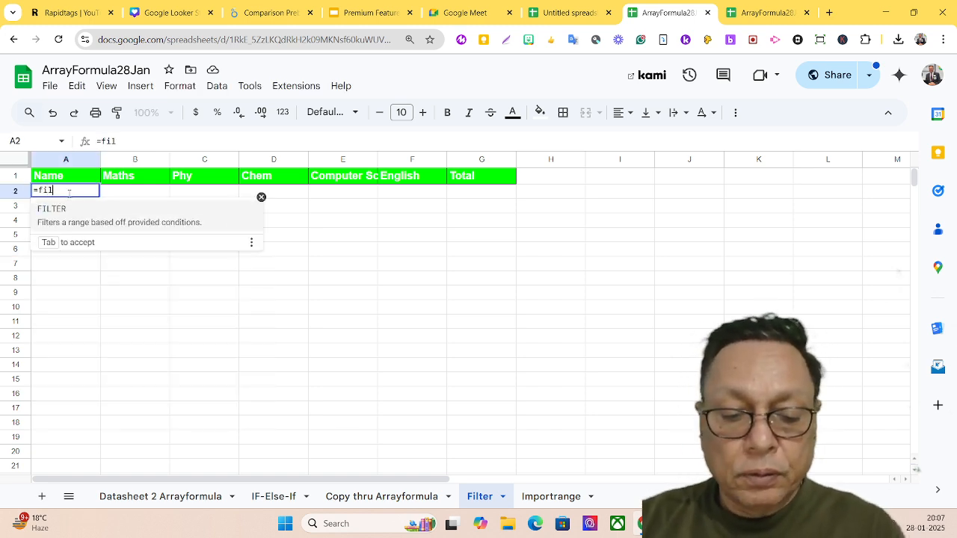
key("Tab")
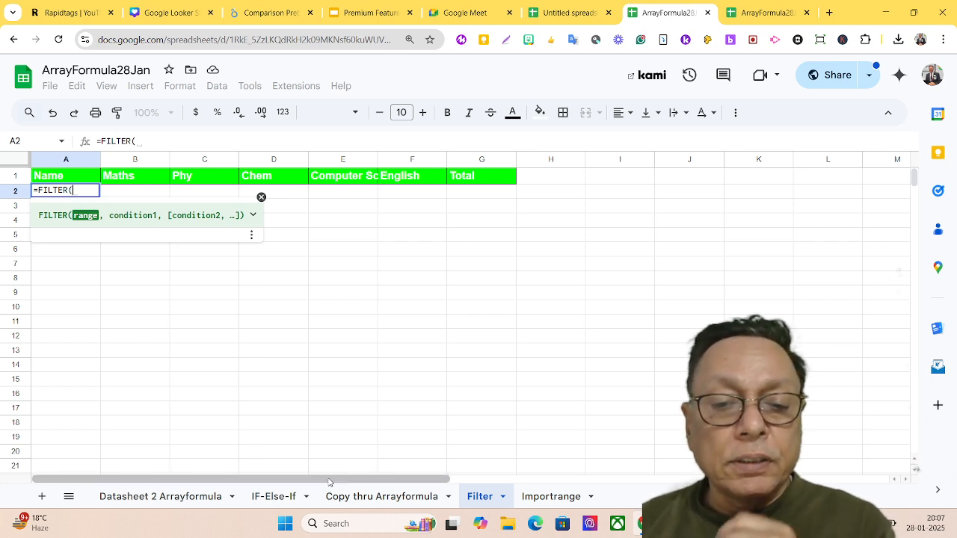
left_click(163, 501)
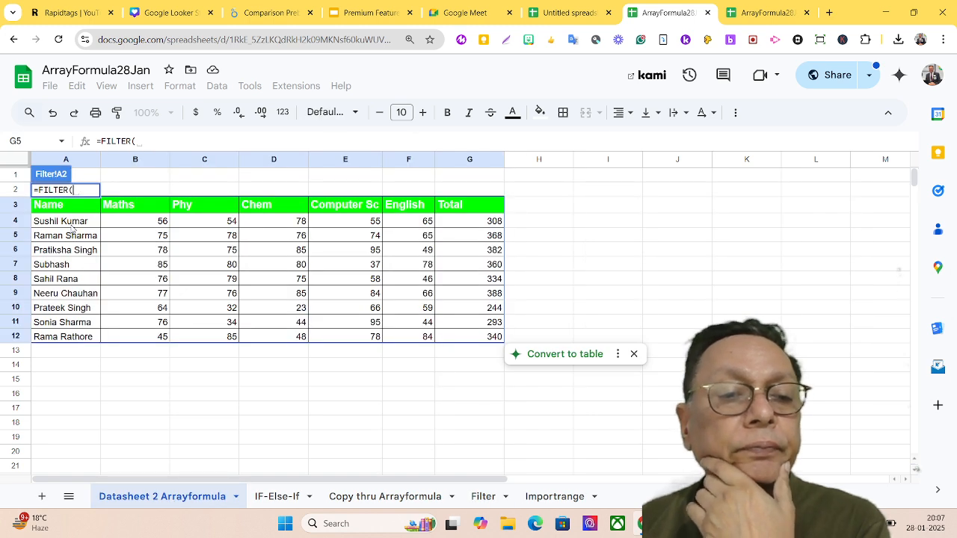
mouse_move(64, 224)
left_mouse_down()
mouse_move(318, 322)
mouse_move(416, 335)
left_mouse_up()
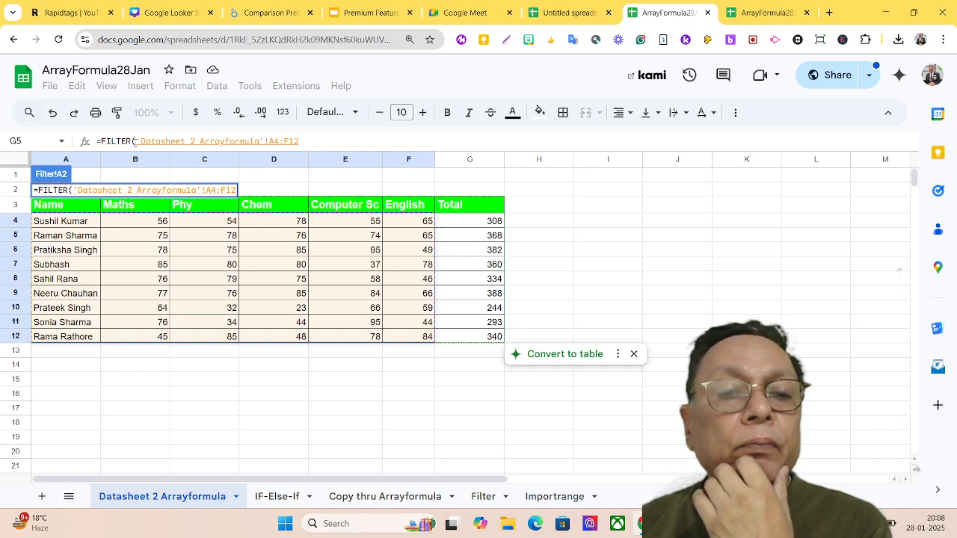
left_click(135, 141)
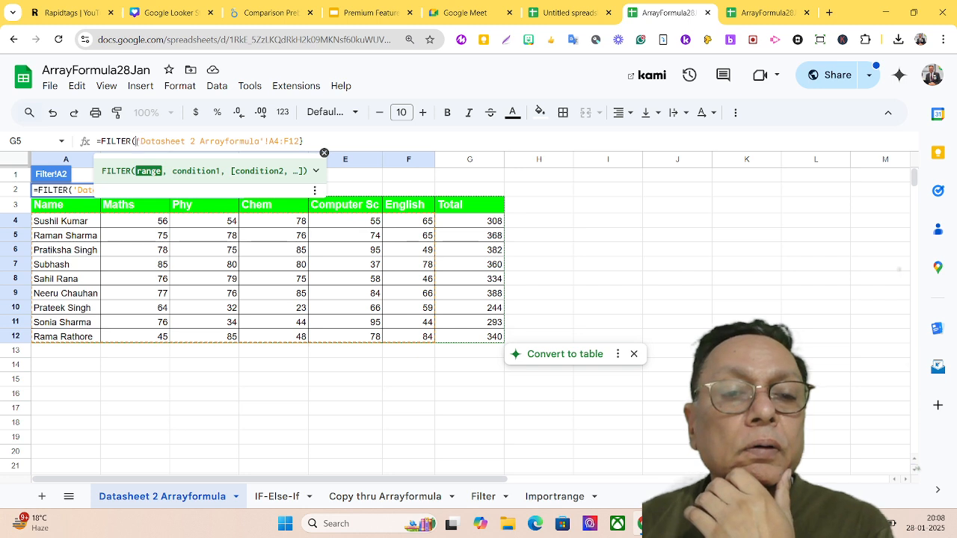
type("{")
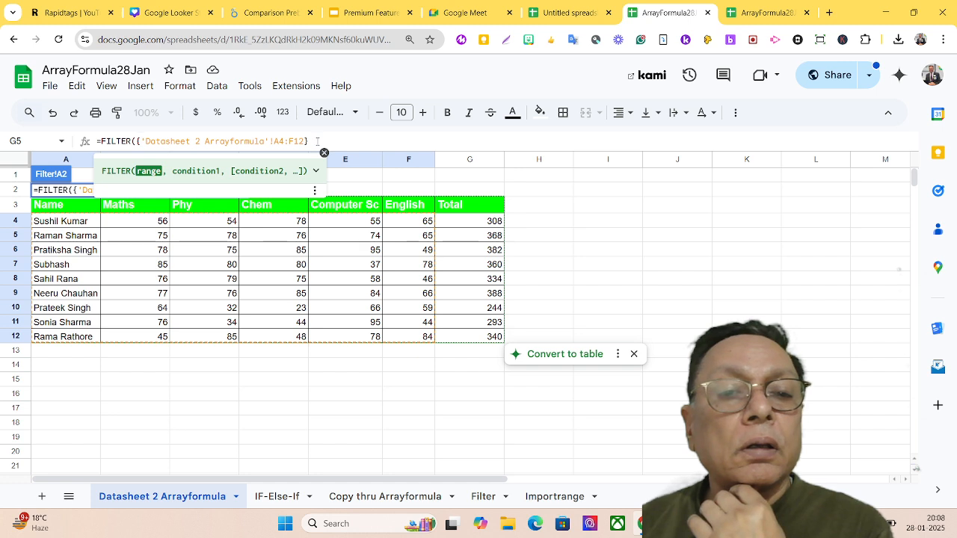
type(",")
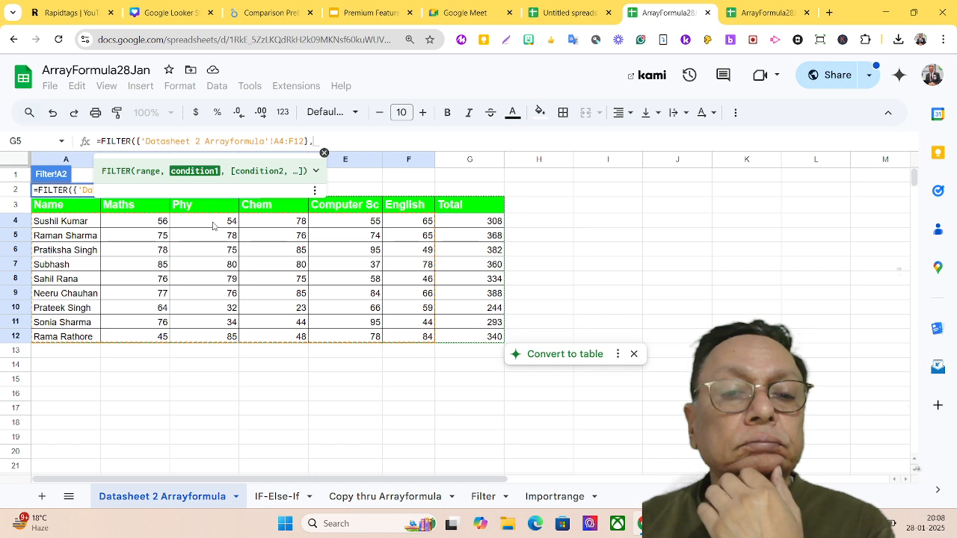
Step: Add the parenthesised Phy condition ('Datasheet 2 Arrayformula'!C4:C12>=75) to the FILTER formula
left_click_drag(213, 225, 207, 341)
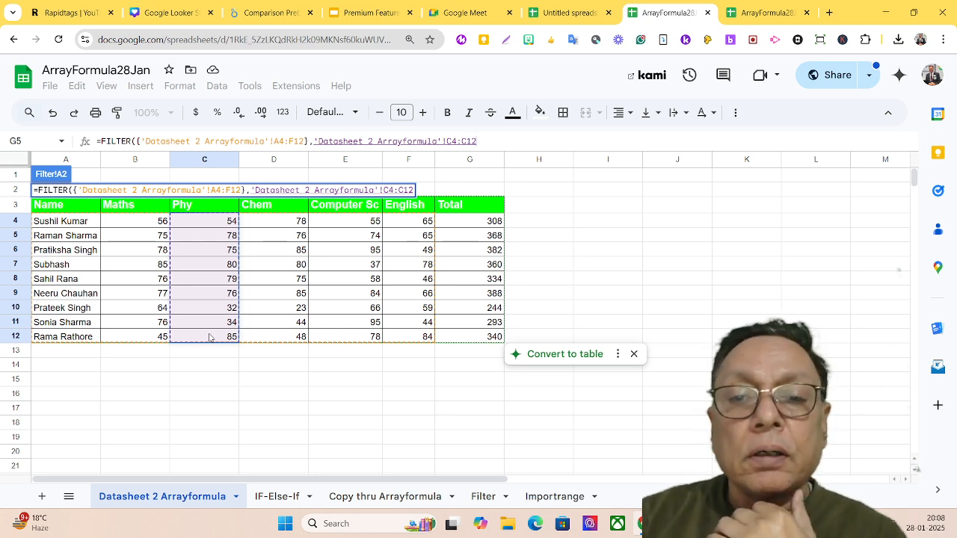
type(">=75")
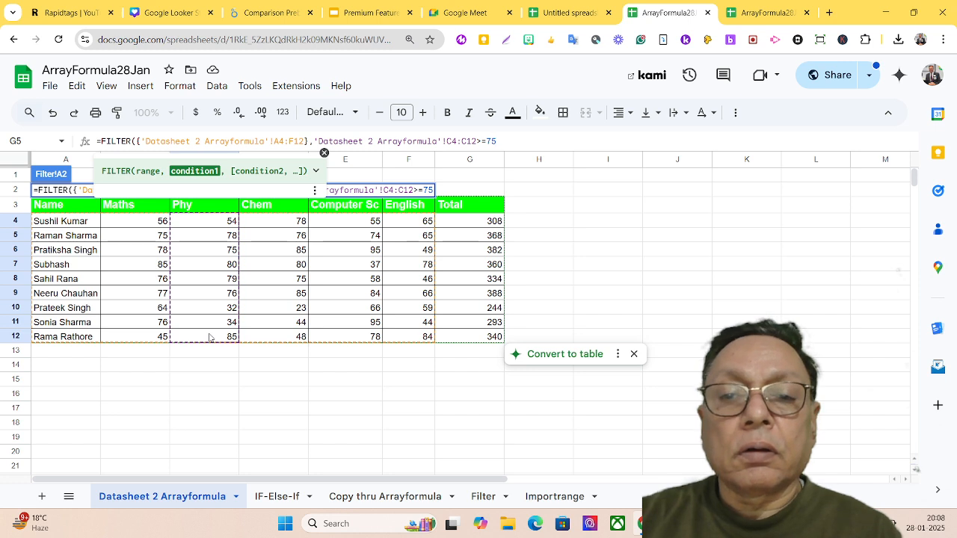
type(")")
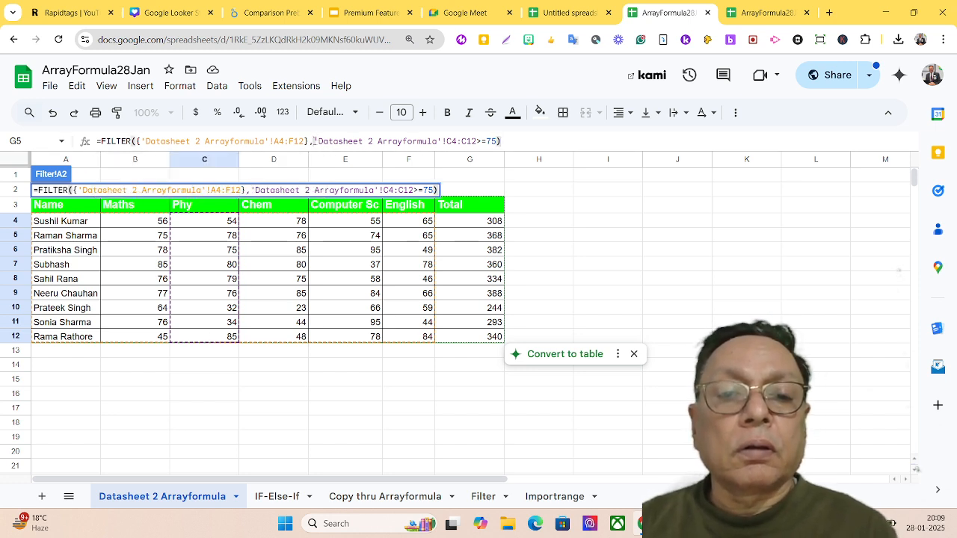
left_click(315, 142)
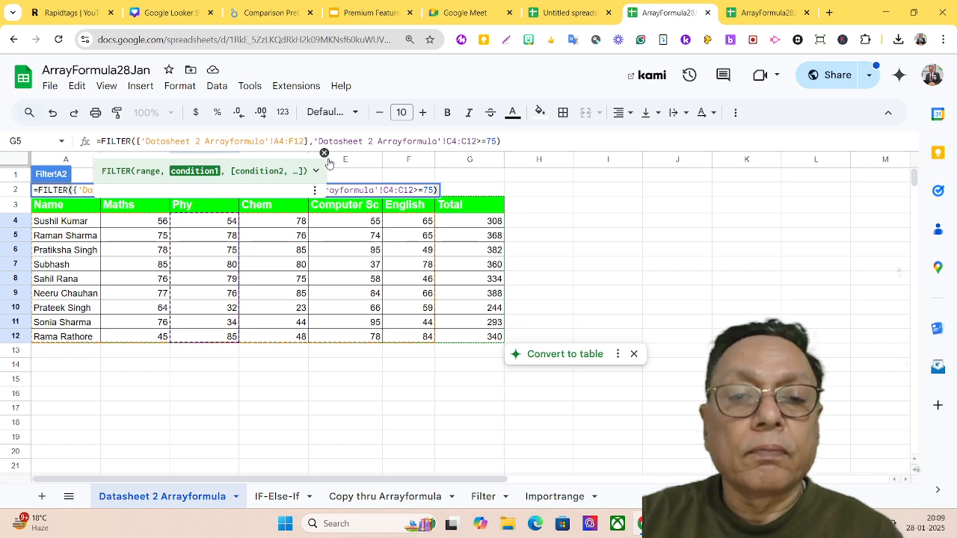
left_click(324, 154)
type("(")
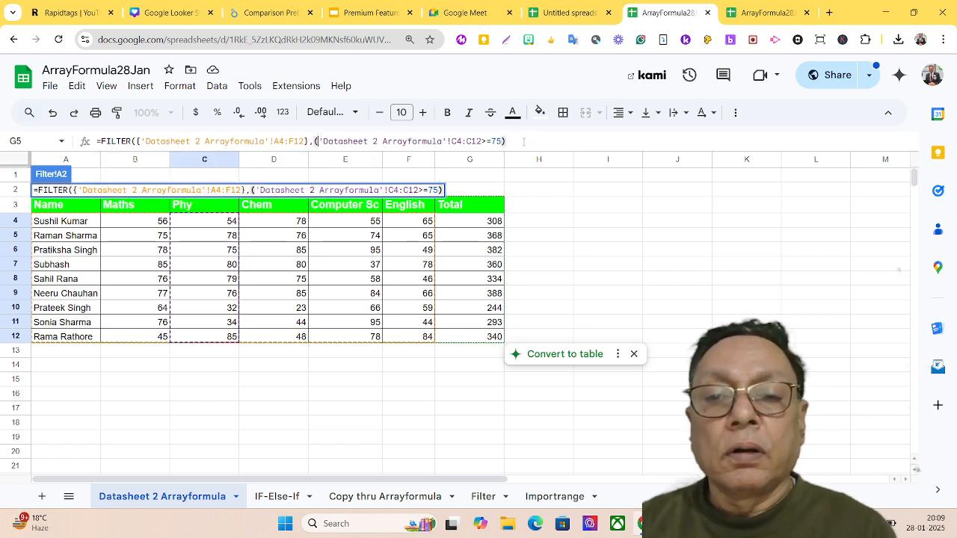
Step: Multiply by the Chem condition ('Datasheet 2 Arrayformula'!D4:D12>=75), close the FILTER formula and commit it
left_click(524, 142)
type("*")
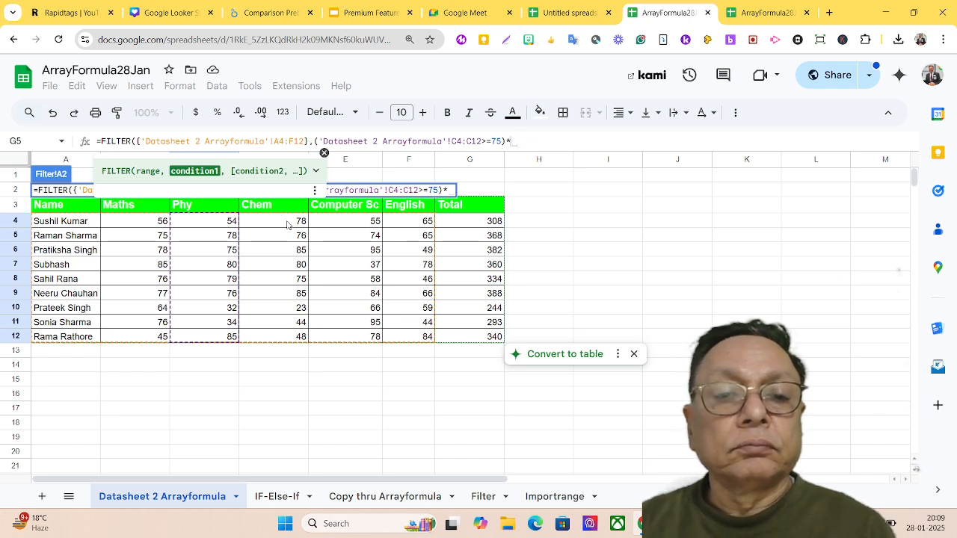
left_click_drag(287, 225, 279, 336)
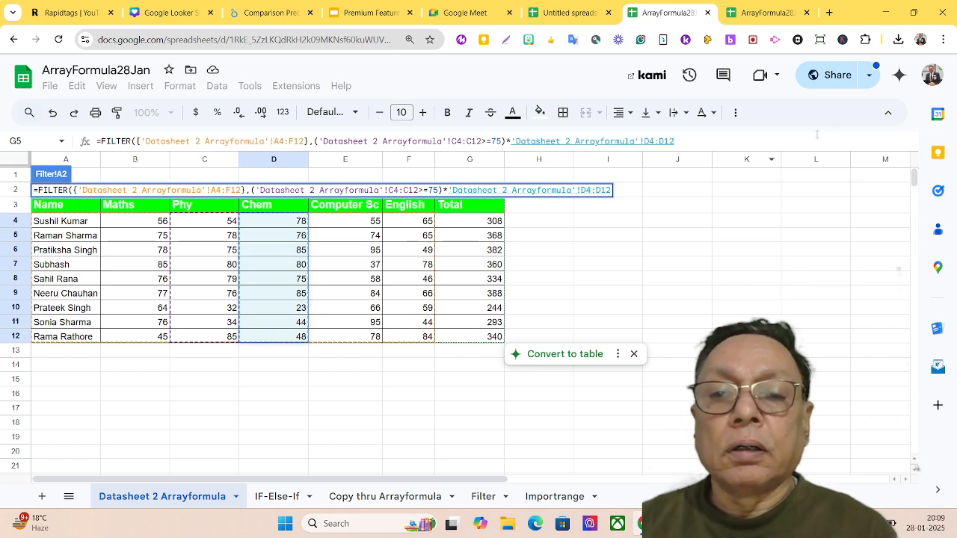
type(">")
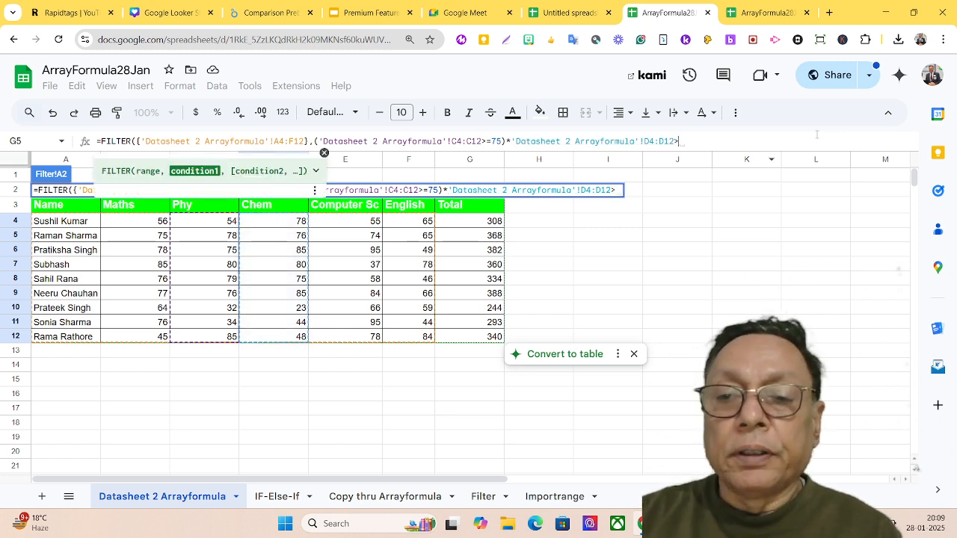
type("=")
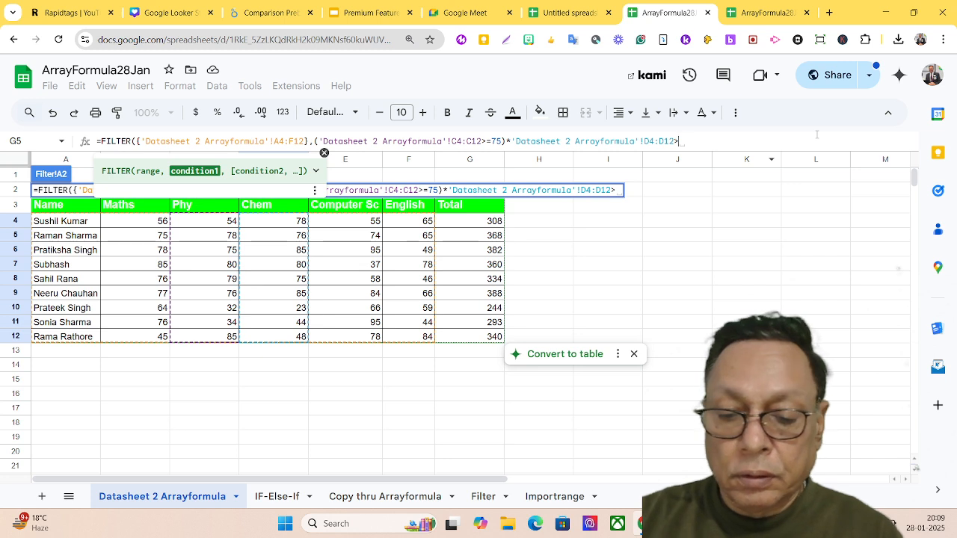
type("=75")
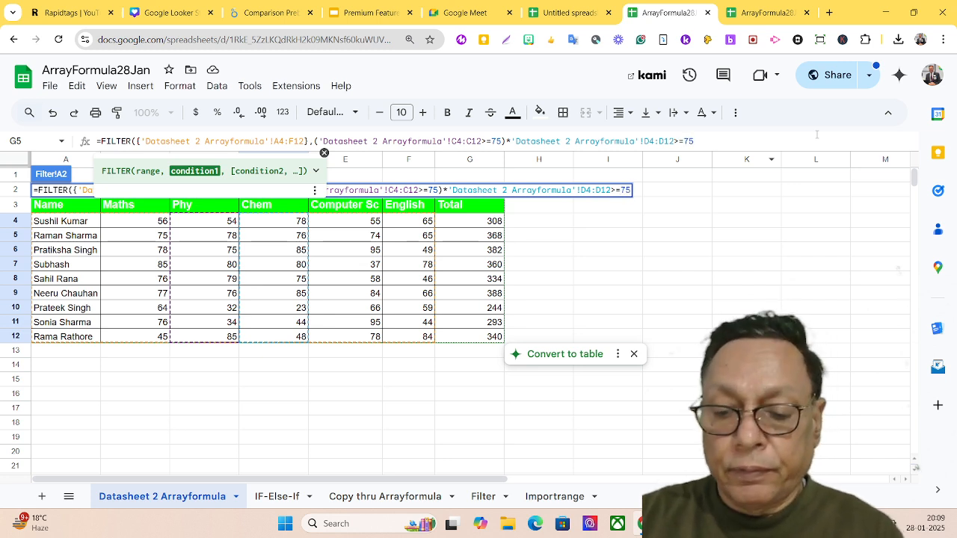
type(")")
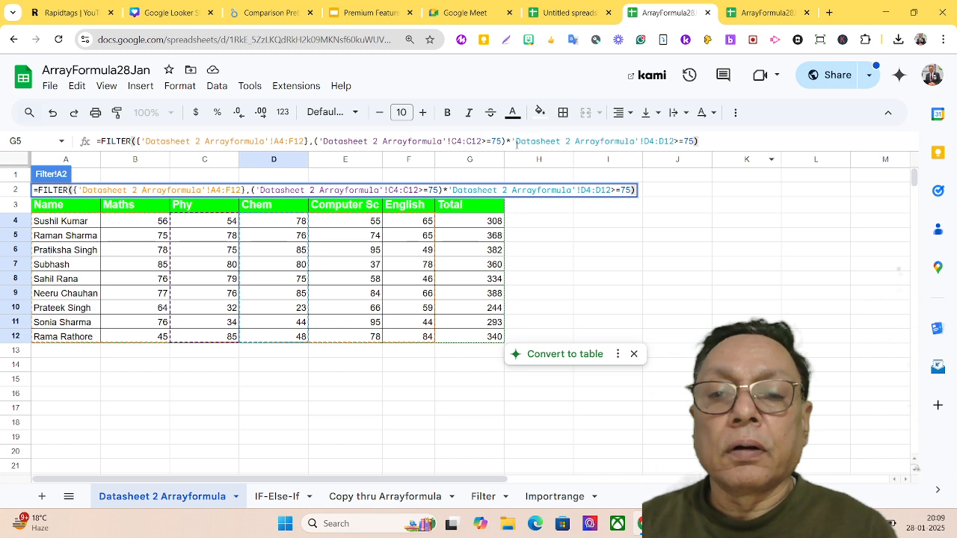
left_click(509, 141)
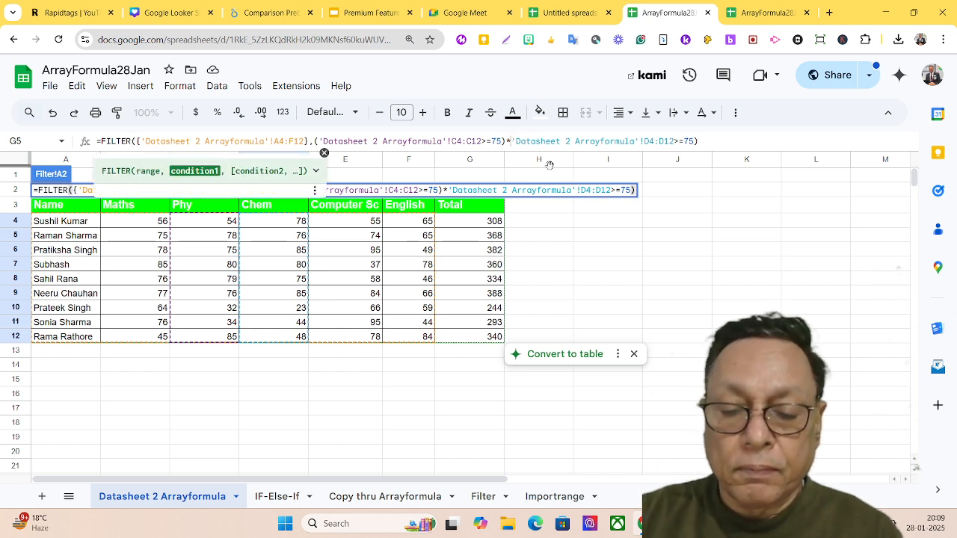
type("(")
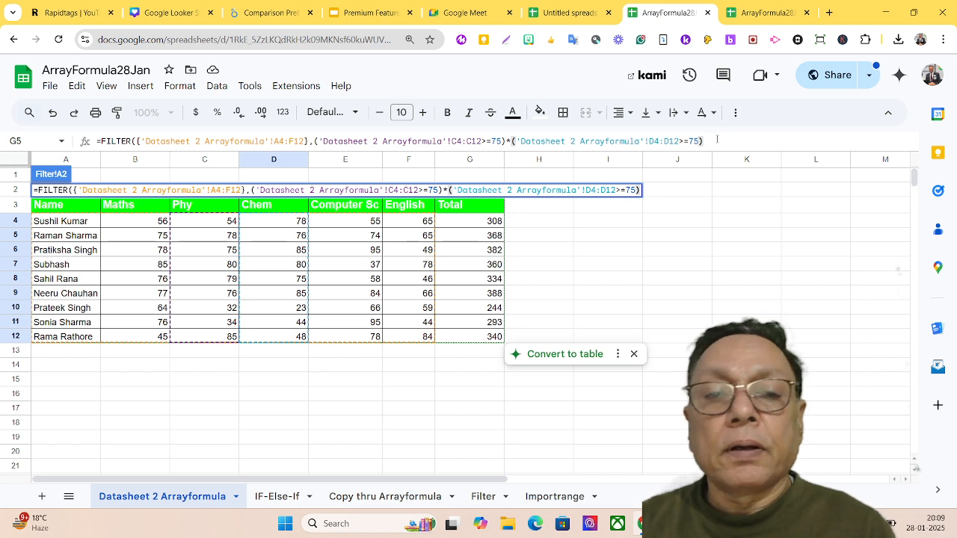
left_click(718, 139)
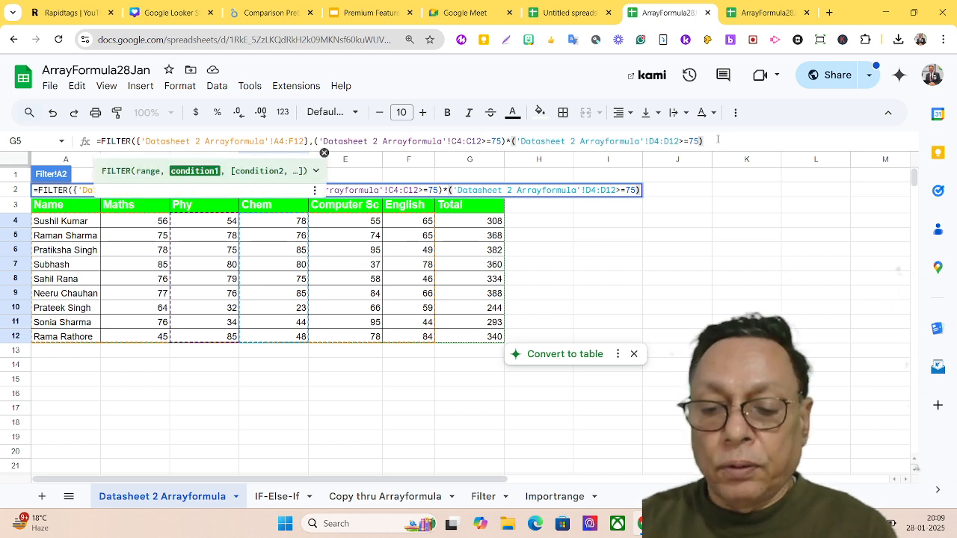
type(")")
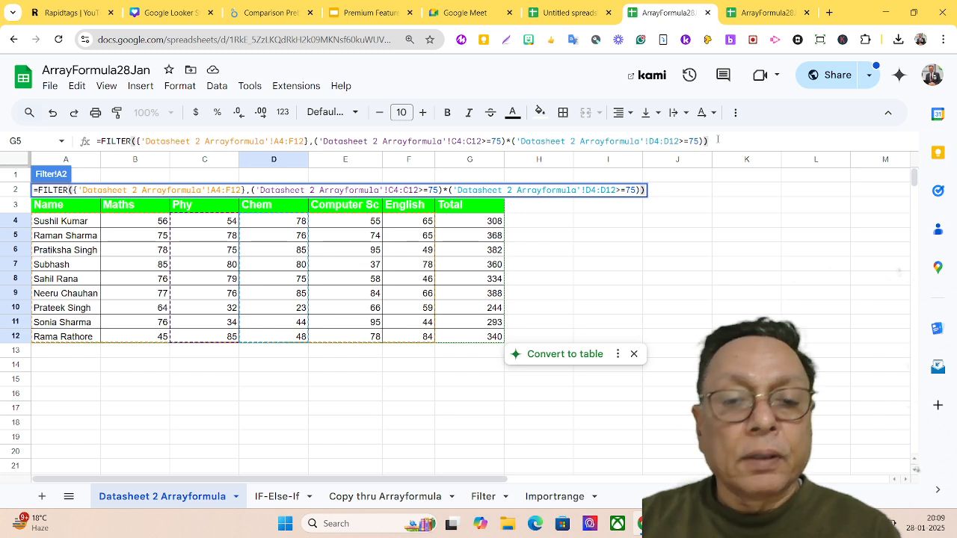
key("Return")
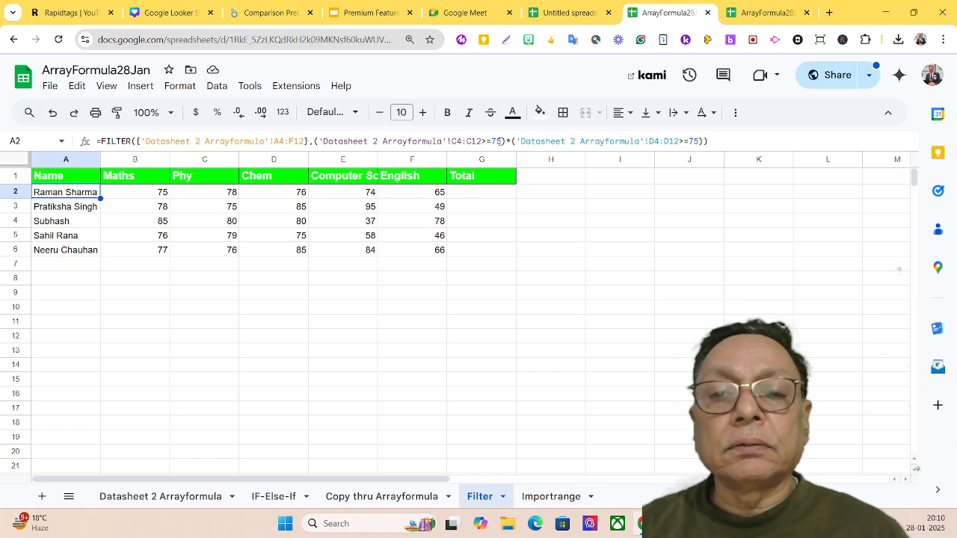
Step: Raise both the Phy and Chem thresholds in A2's FILTER formula to 80 and commit it
double_click(497, 142)
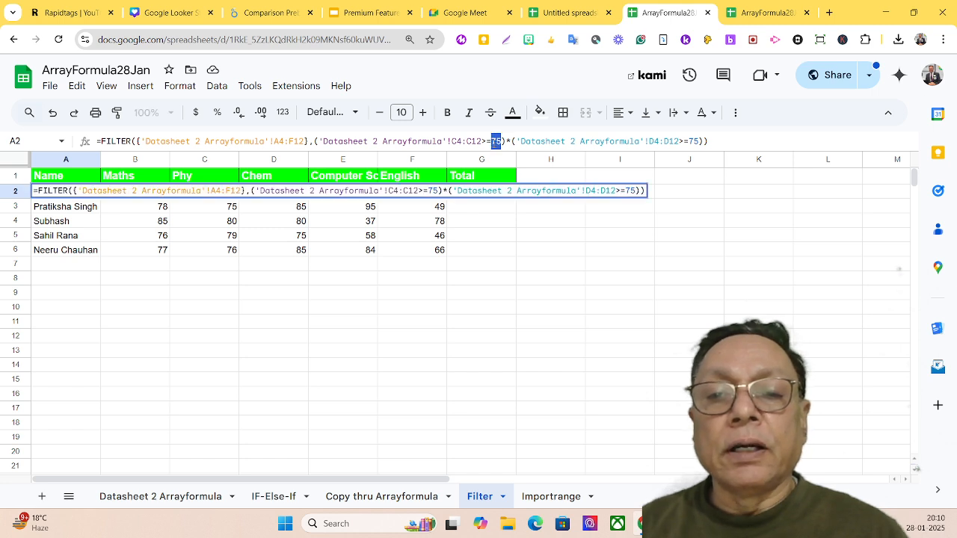
type("80")
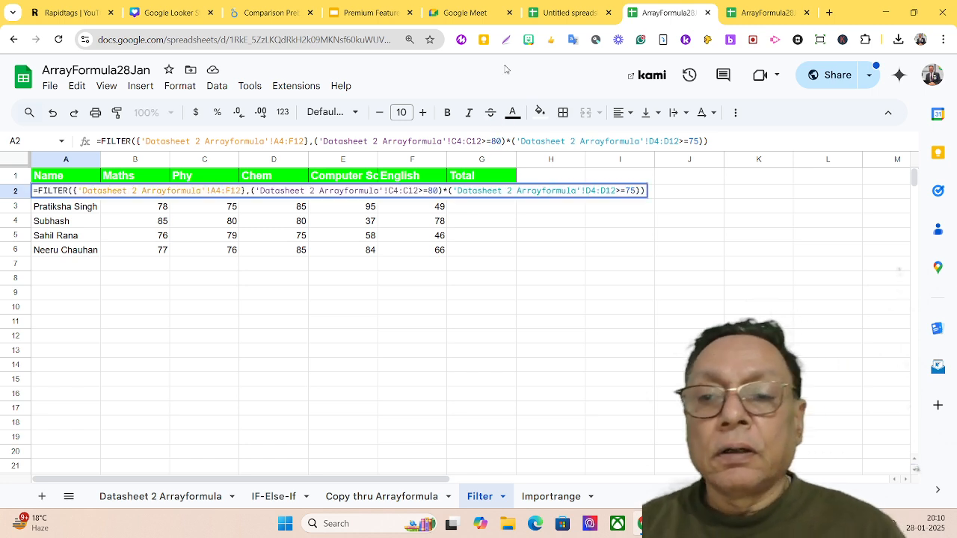
double_click(694, 142)
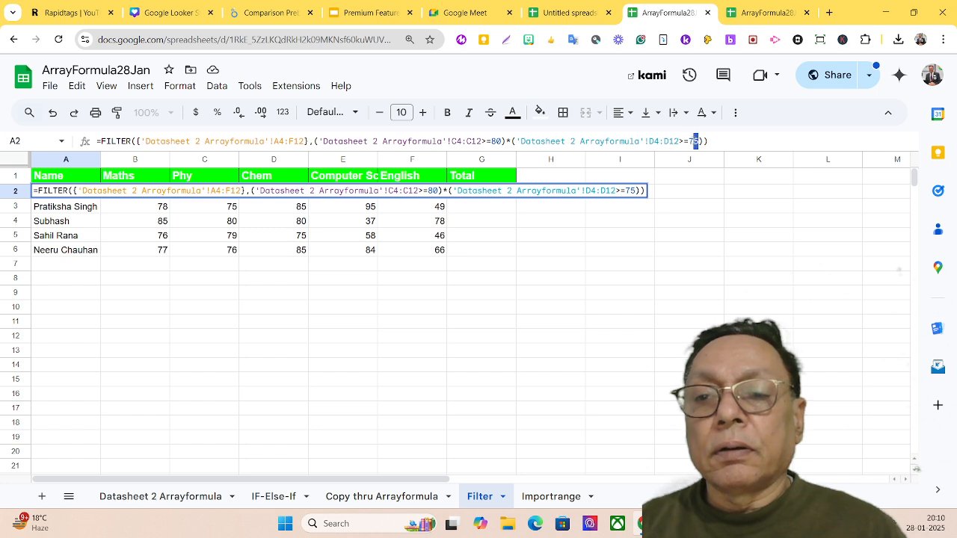
type("80")
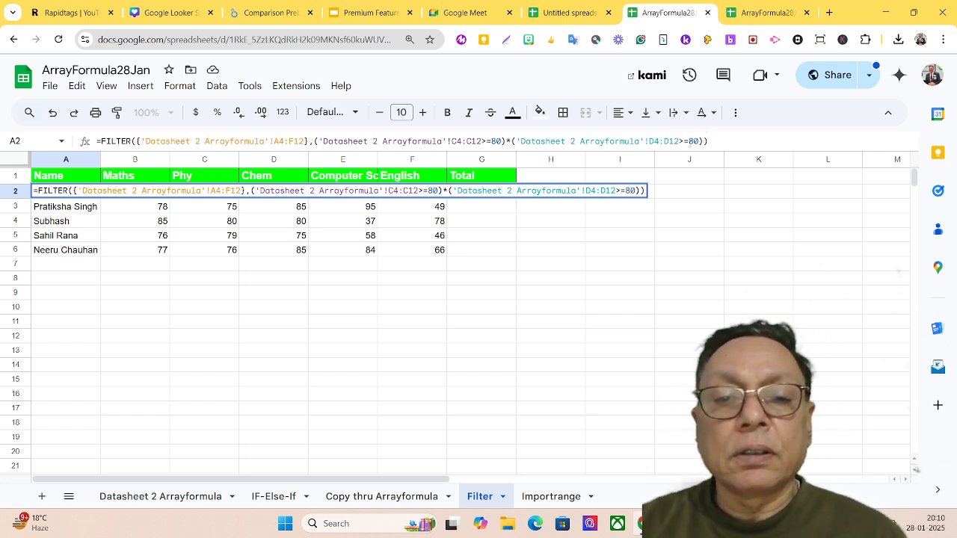
key("Return")
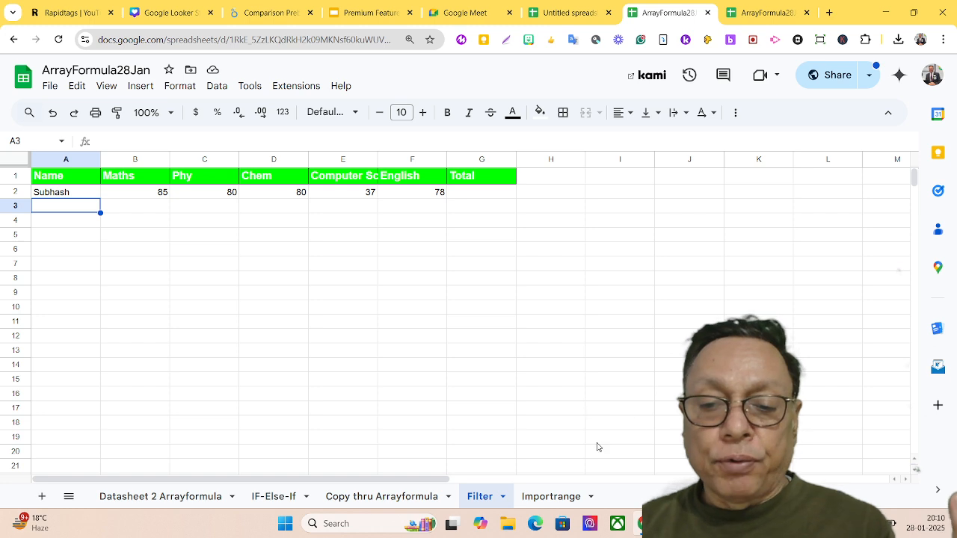
Step: Show the empty Importrange sheet, then open the Google Sheets home page in a new browser tab
left_click(537, 496)
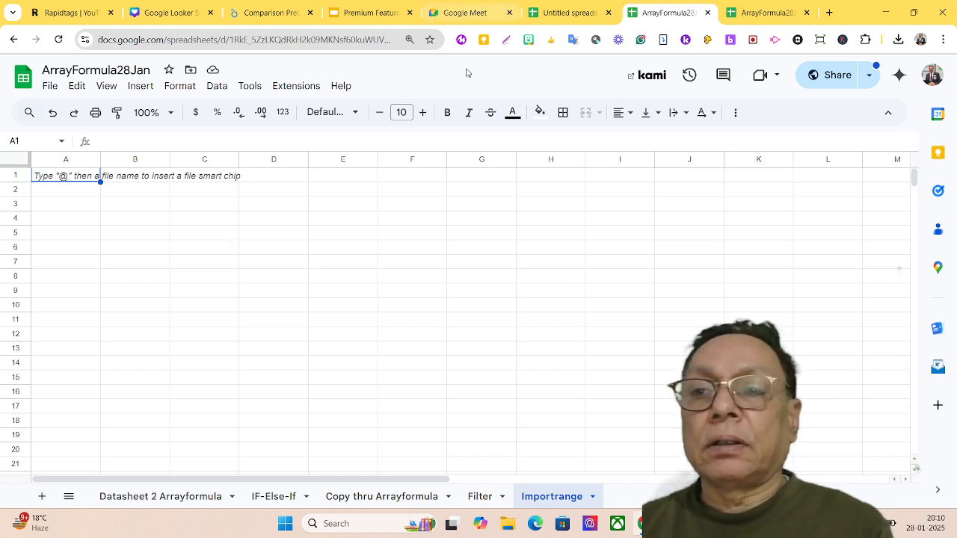
left_click(760, 14)
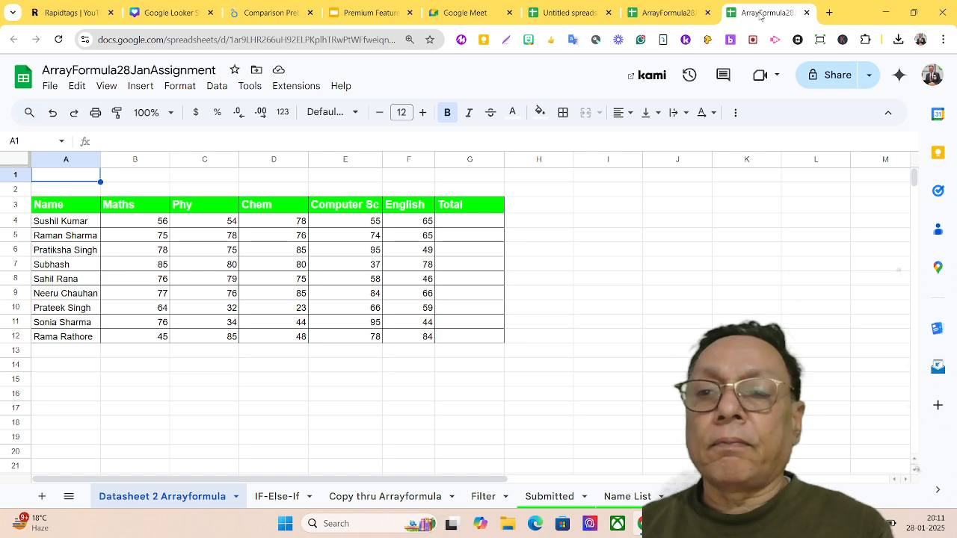
left_click(830, 13)
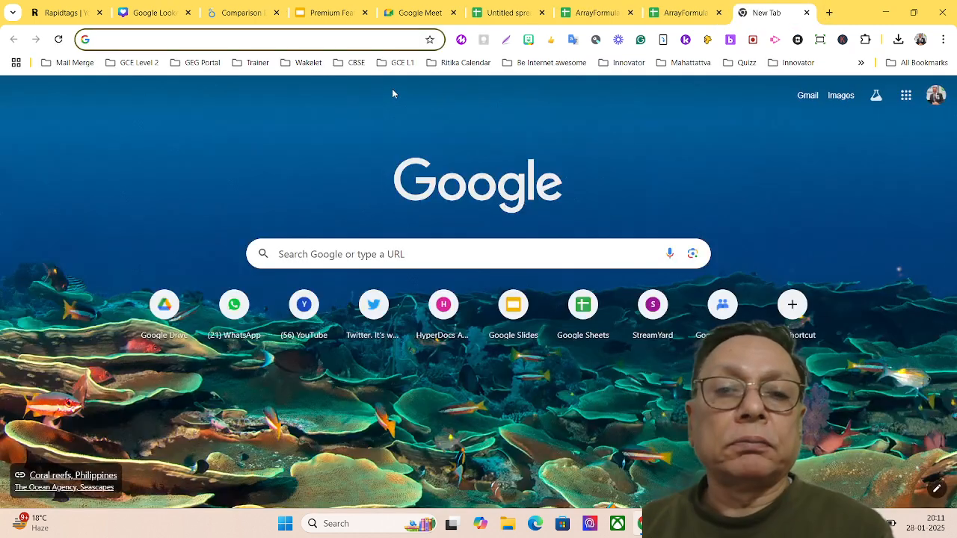
left_click(367, 38)
type("sheets")
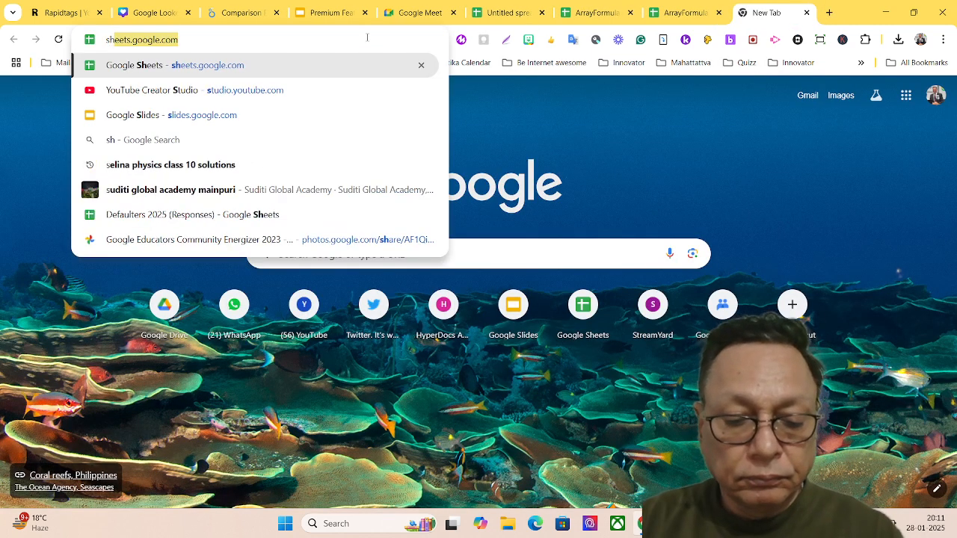
key("Return")
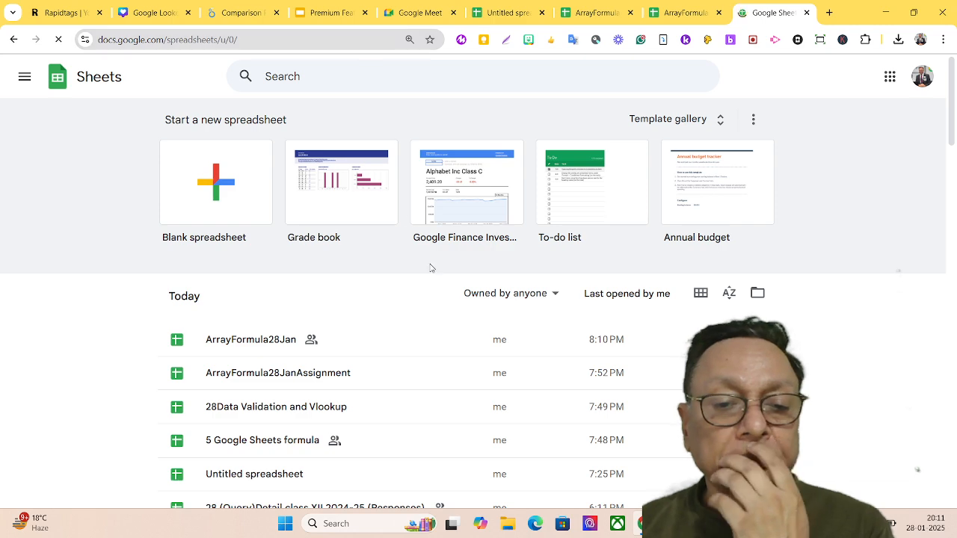
Step: Browse the recent spreadsheets and open 28 (Query)Detail class XII 2024-25 (Responses)
scroll(403, 336, "down", 2)
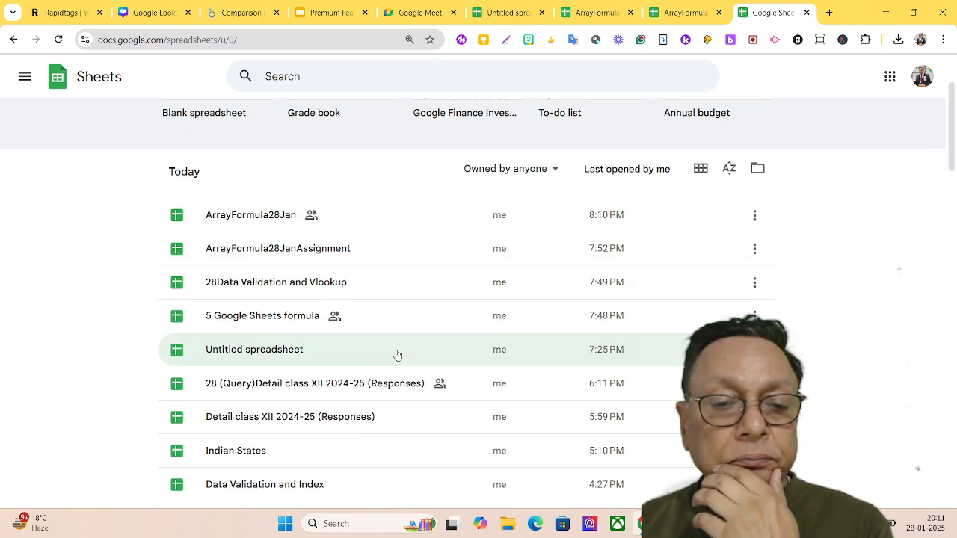
scroll(390, 366, "down", 1)
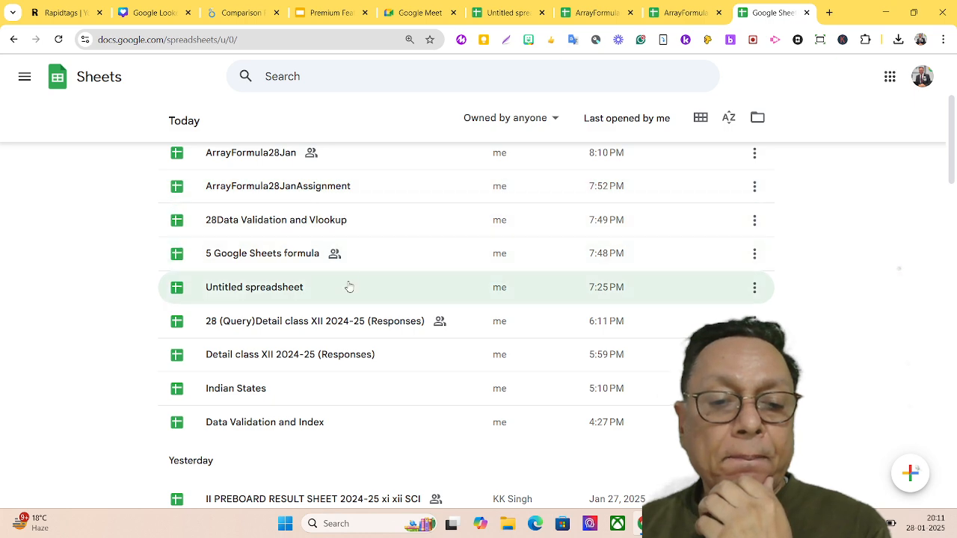
scroll(348, 287, "down", 2)
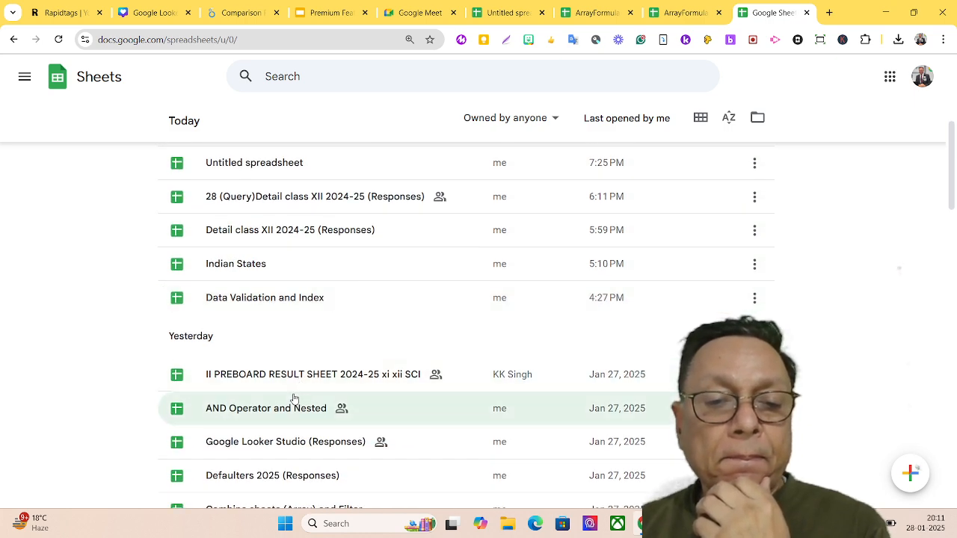
scroll(290, 413, "down", 1)
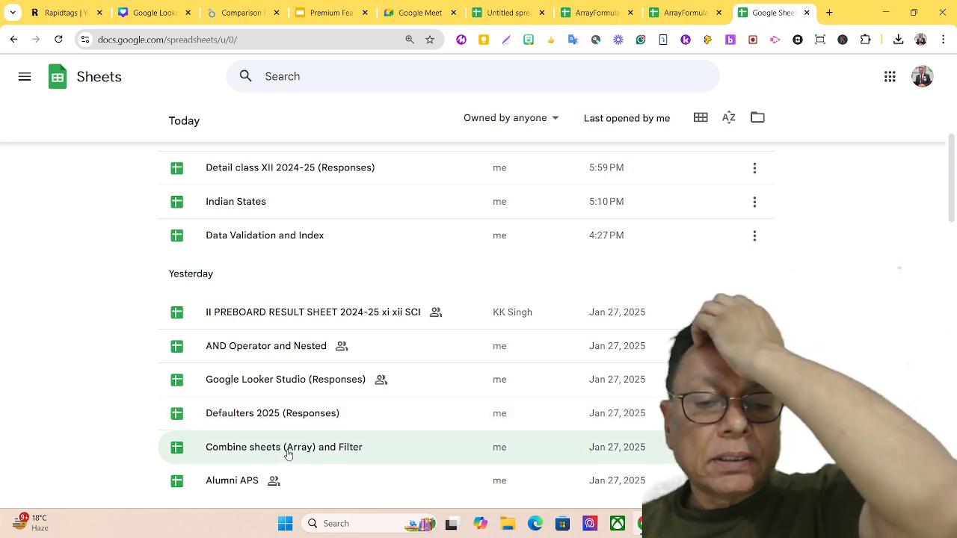
scroll(301, 436, "up", 2)
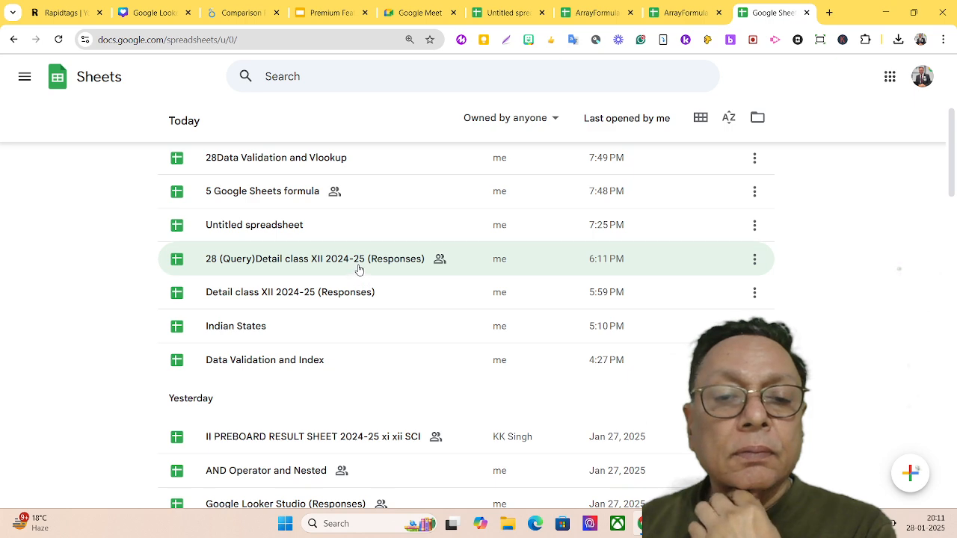
left_click(358, 267)
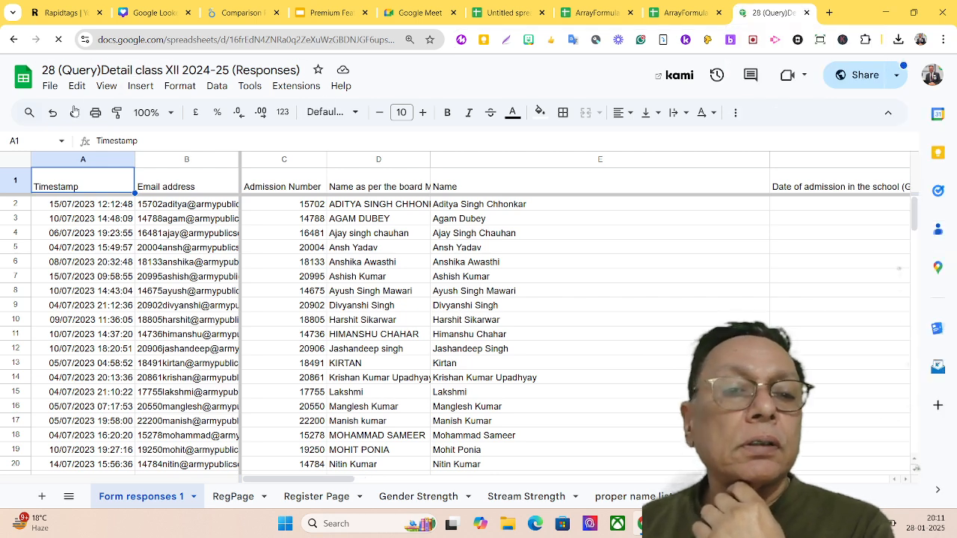
Step: Open the recent file 28Data Validation and Vlookup and close the 28 (Query)Detail class XII spreadsheet
left_click(50, 86)
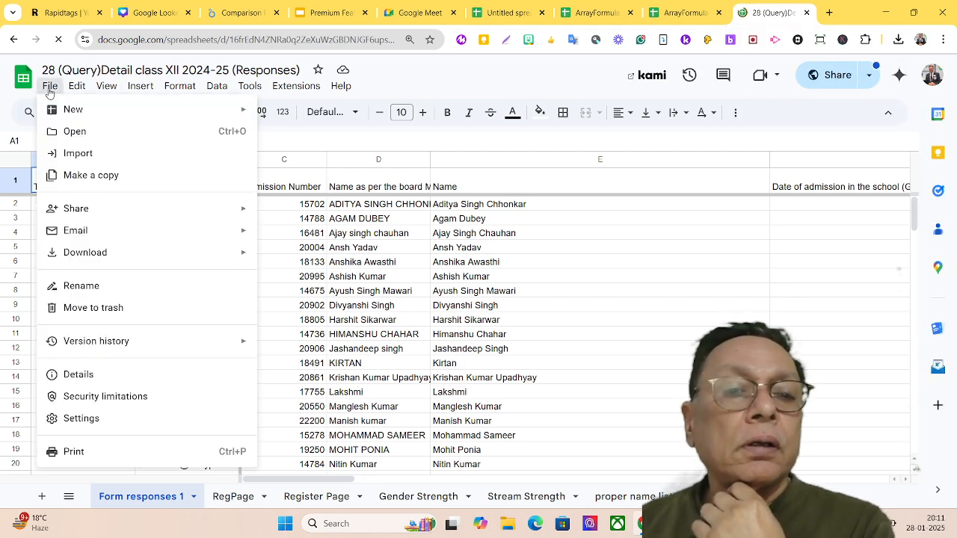
left_click(75, 131)
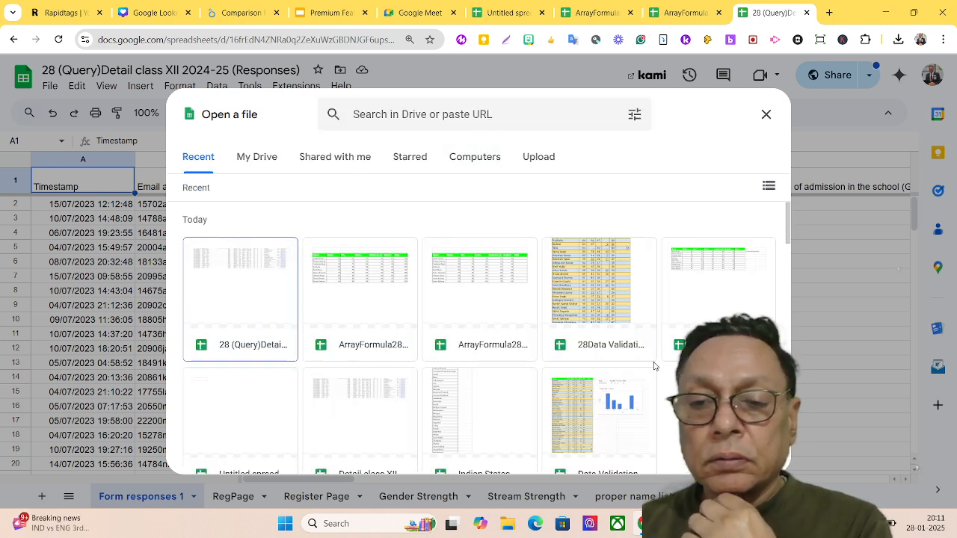
left_click(601, 297)
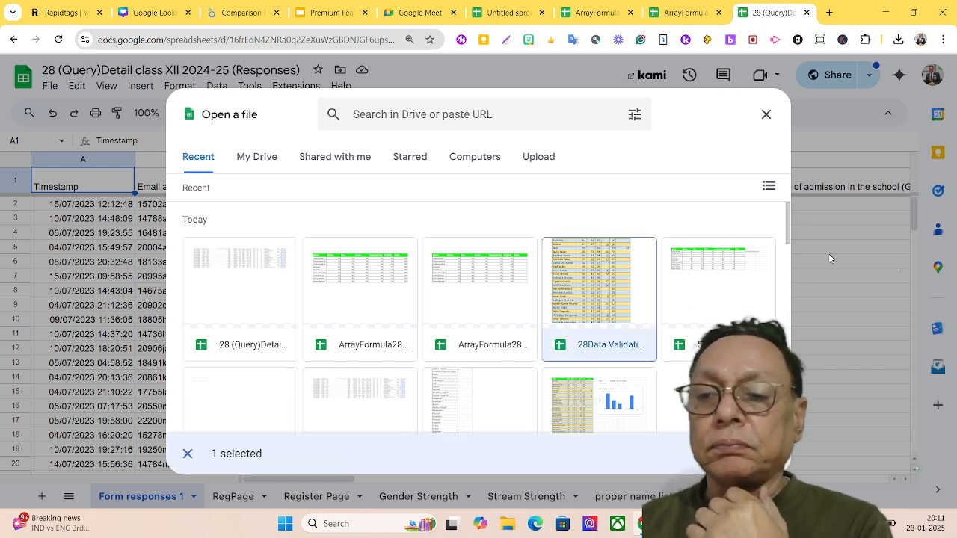
left_click(751, 454)
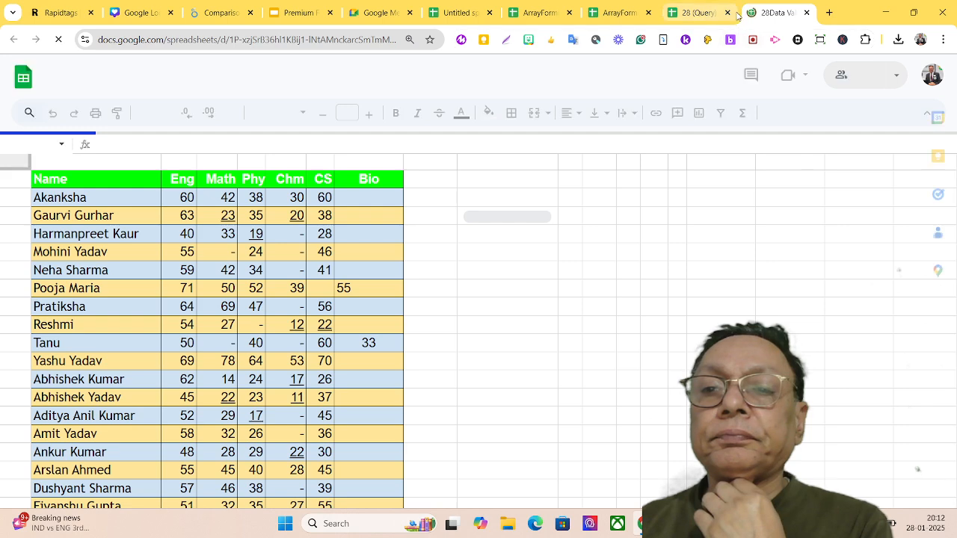
left_click(729, 13)
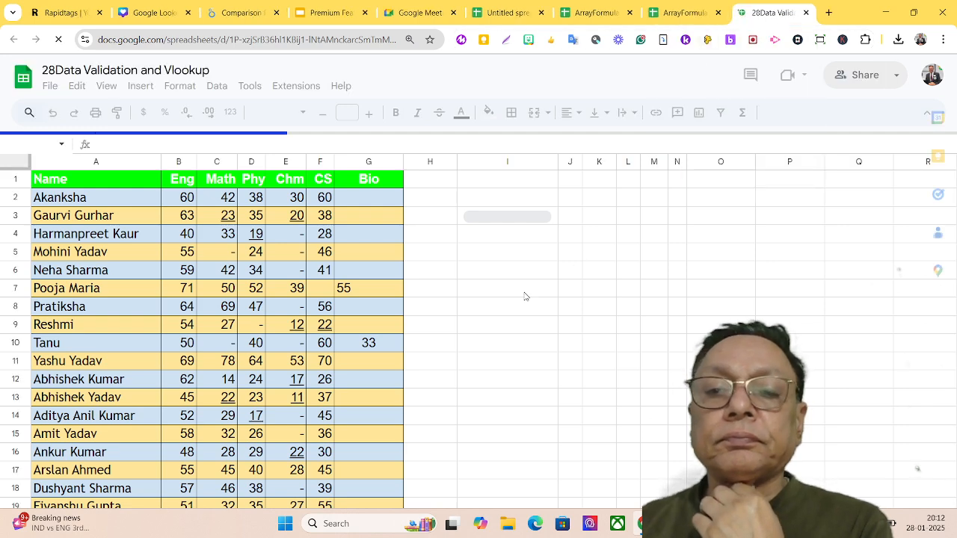
Step: Clear the range I2:I4, including its dropdown cell, on the Data Menu sheet
left_click_drag(461, 195, 519, 242)
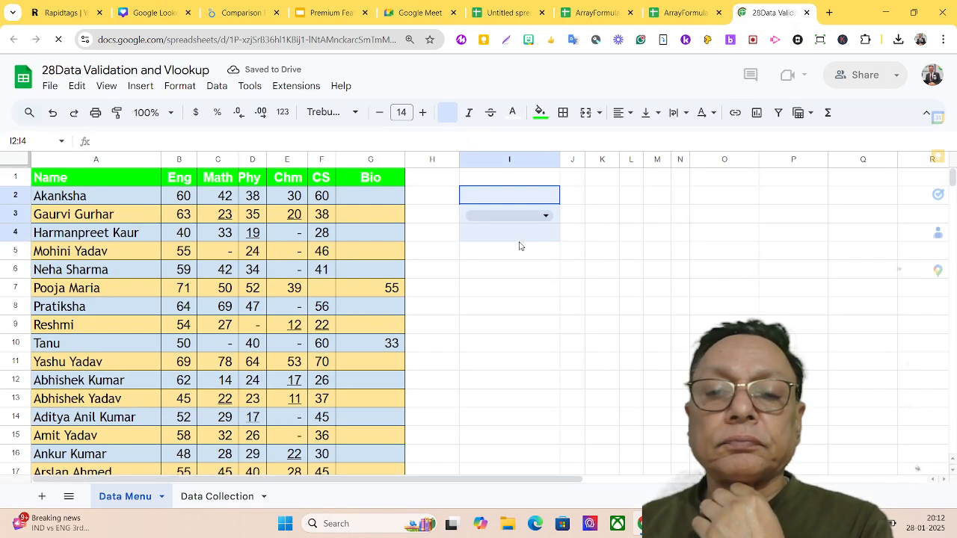
key("Delete")
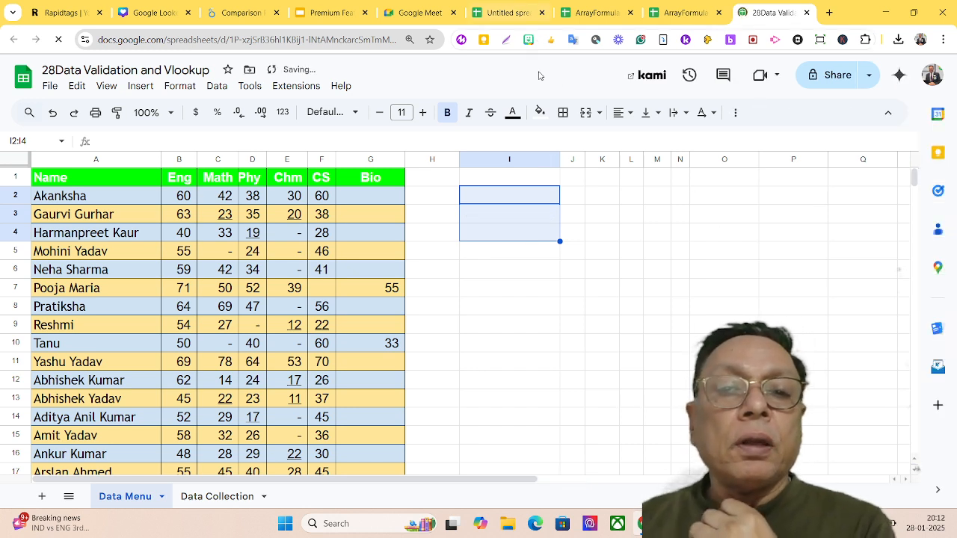
left_click(654, 282)
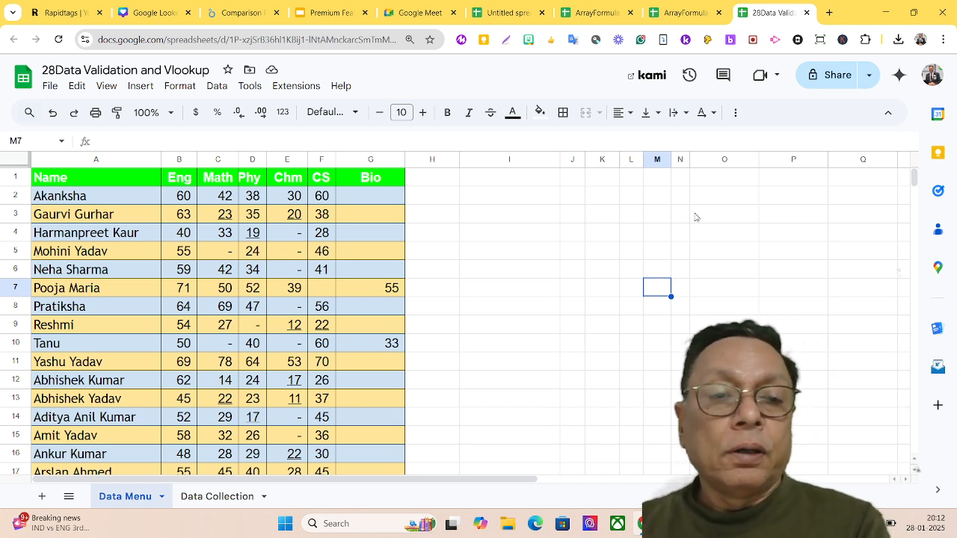
Step: Copy the full web address of the 28Data Validation and Vlookup spreadsheet
left_click(305, 41)
right_click(305, 41)
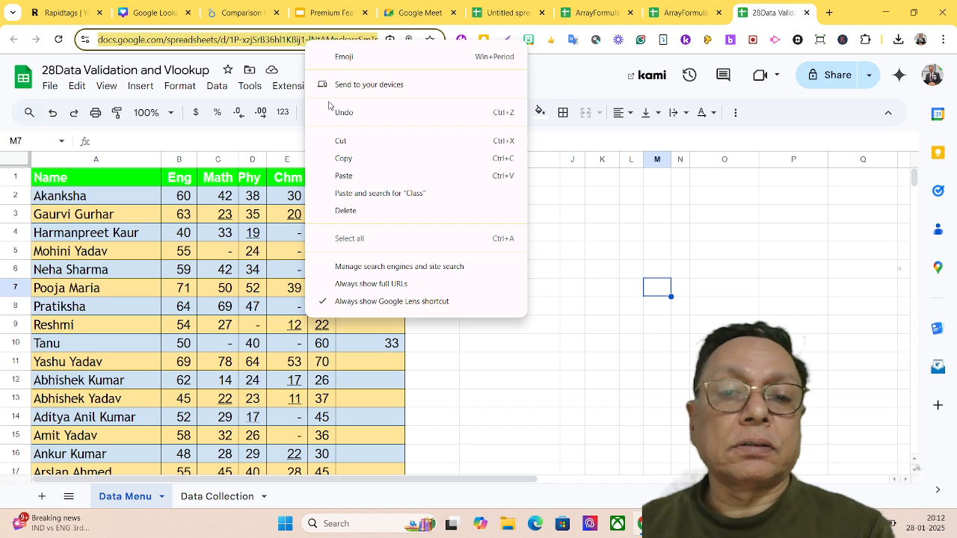
left_click(342, 159)
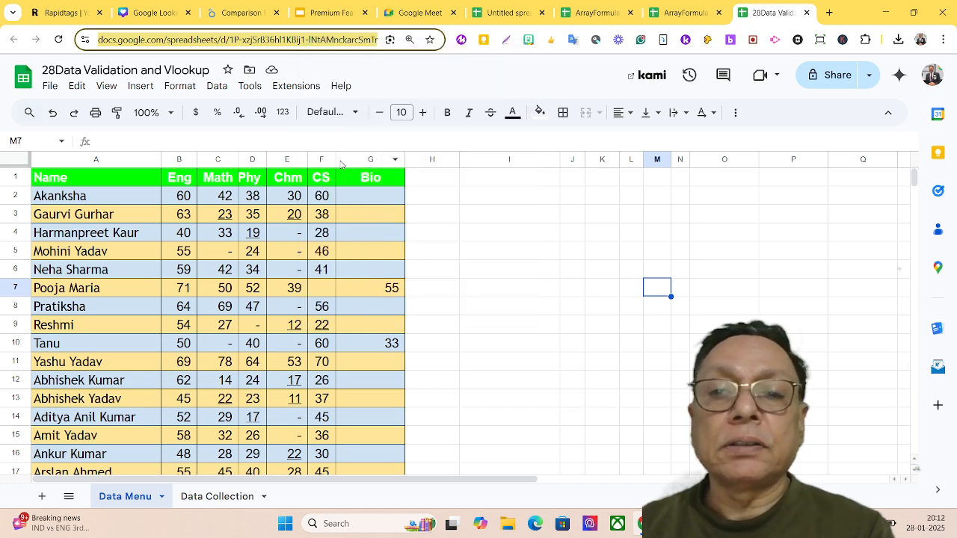
Step: Begin an IMPORTRANGE formula in A1 of ArrayFormula28Jan's Importrange sheet with the copied spreadsheet address in quotes as its first argument
left_click(587, 20)
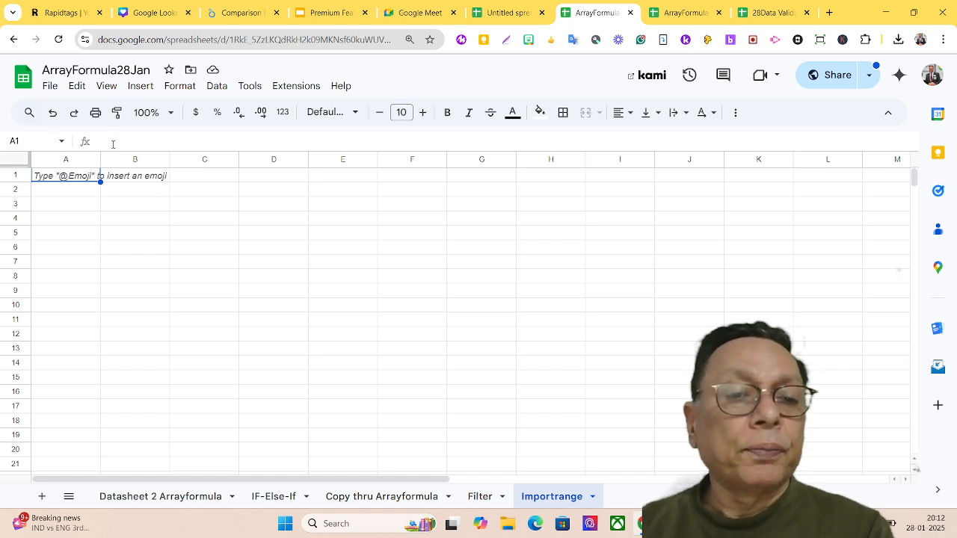
type("=")
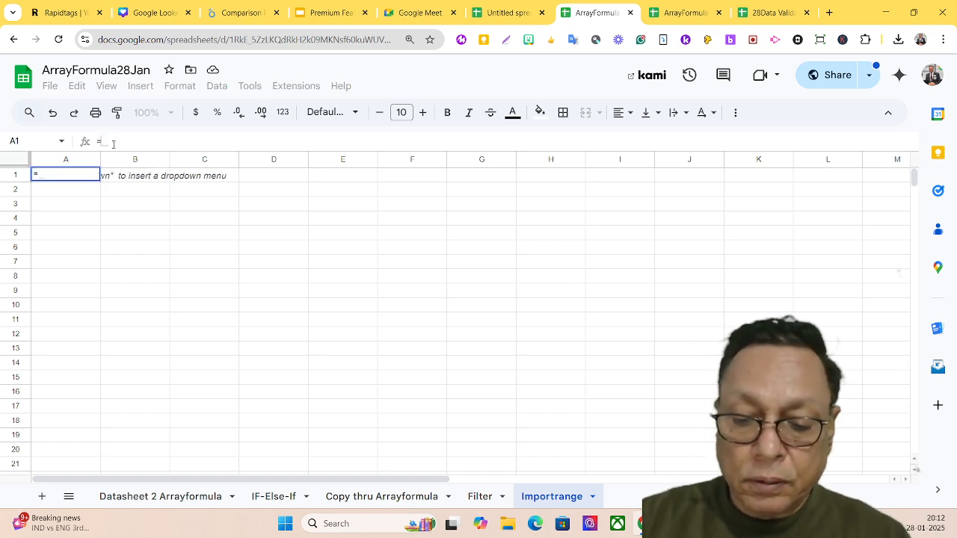
type("import")
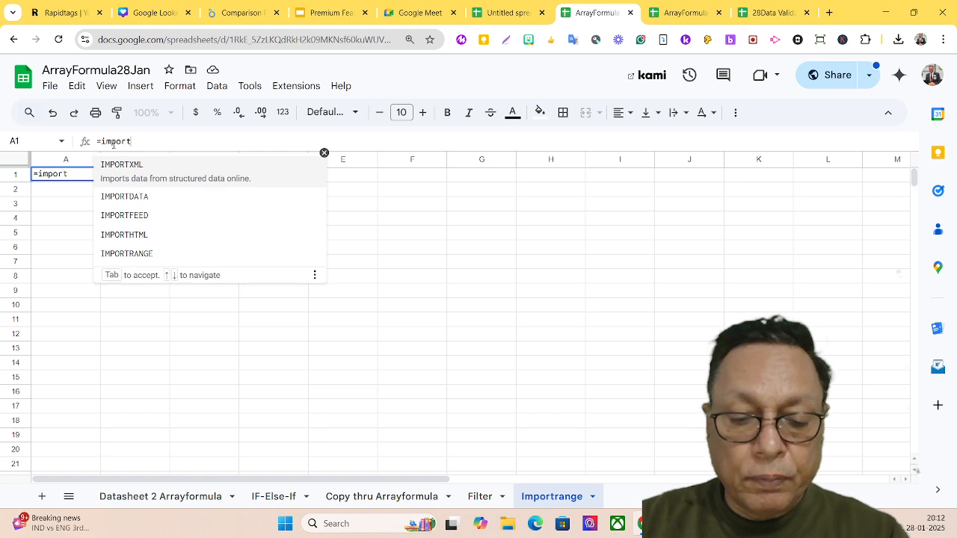
type("r")
key("Tab")
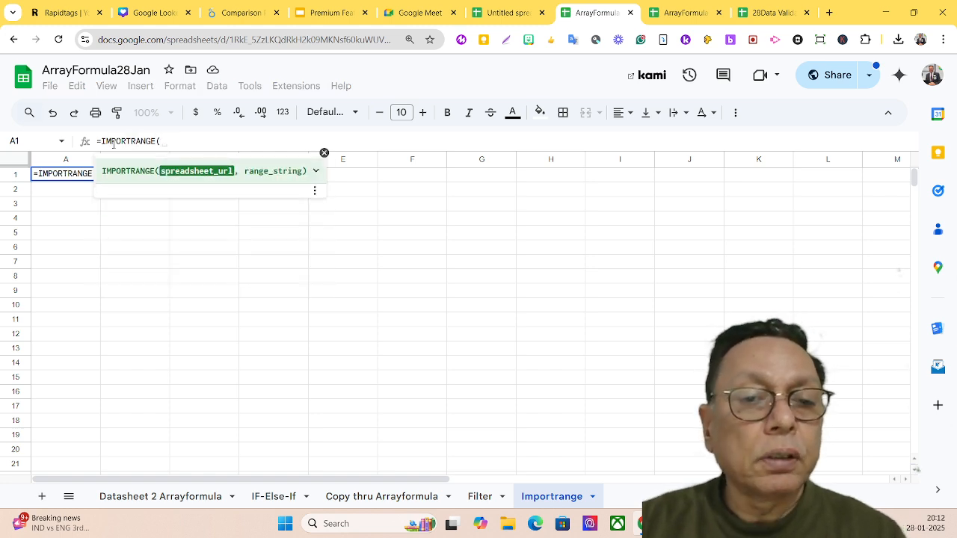
type("(")
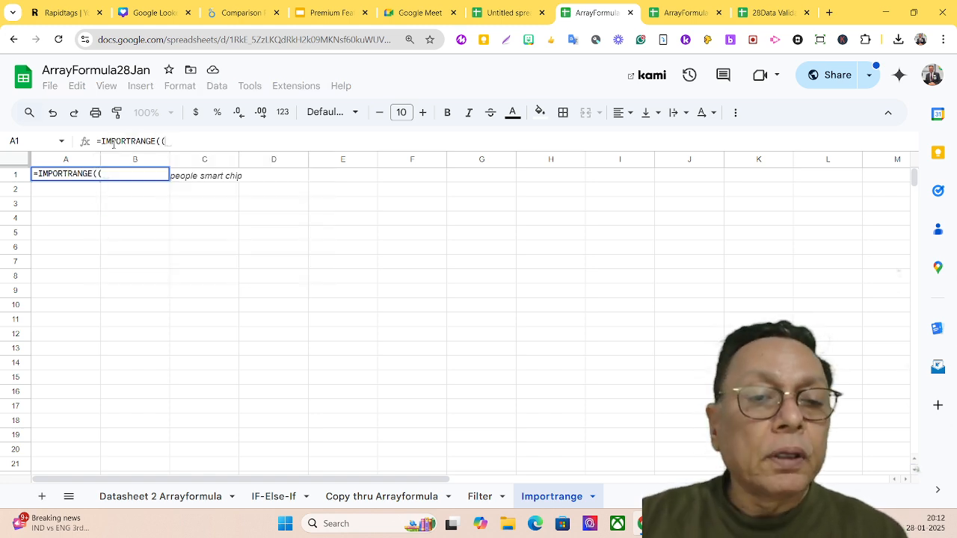
key("BackSpace")
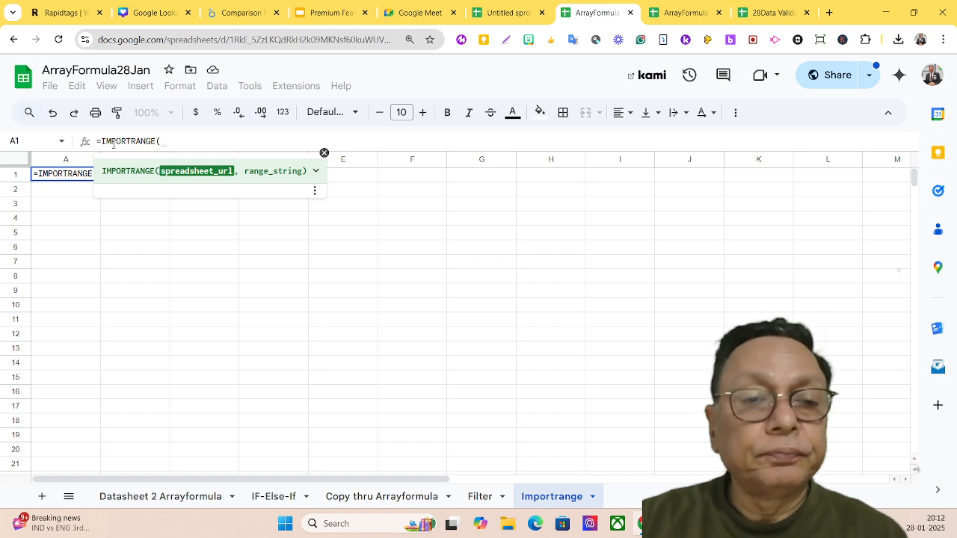
type("\"")
key("ctrl+v")
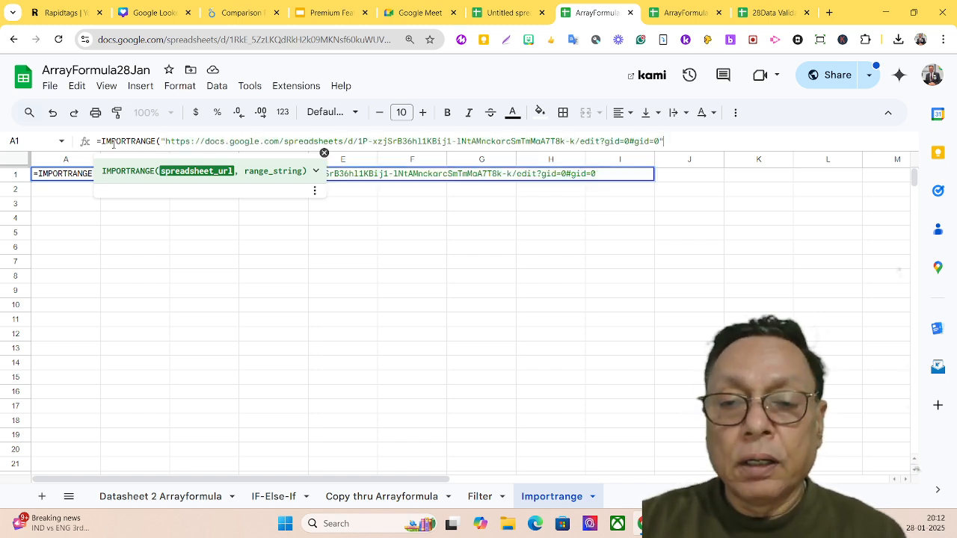
Step: Check the extent of the marks table in 28Data Validation and Vlookup and add "A1:G41" as the IMPORTRANGE formula's closing range argument
type(",\"")
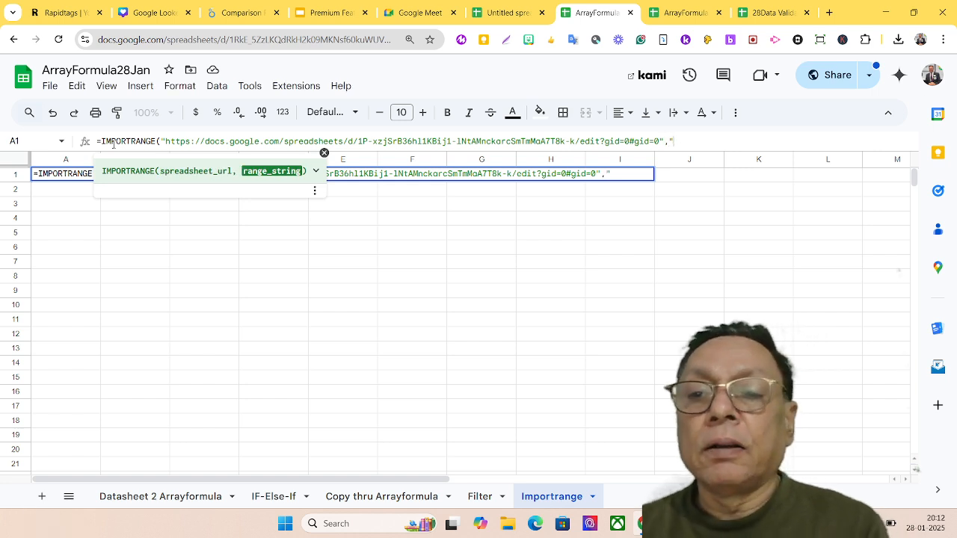
left_click(771, 13)
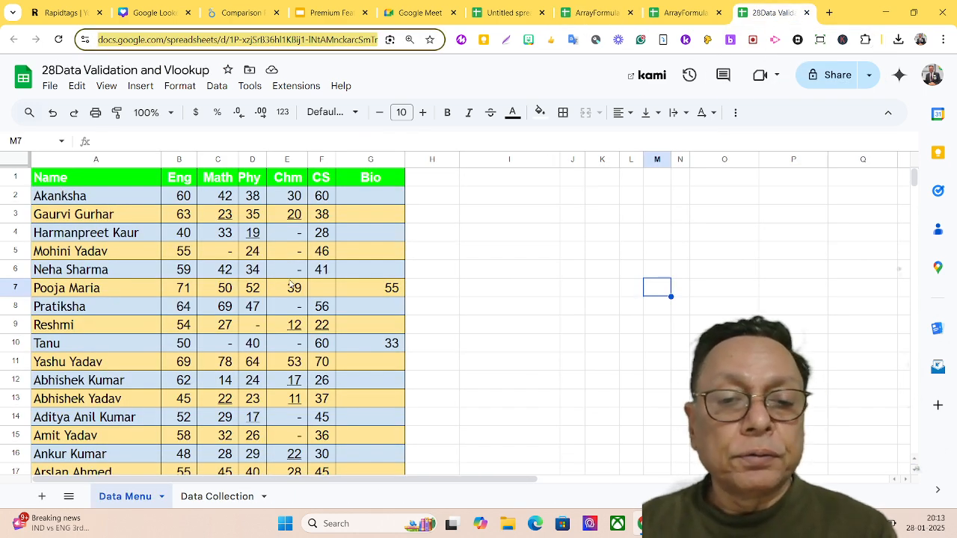
scroll(309, 288, "down", 5)
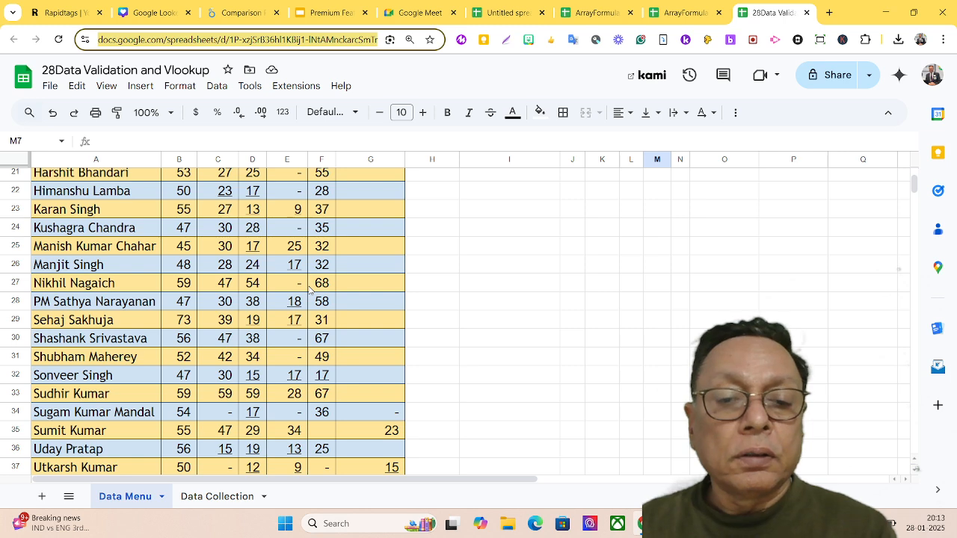
scroll(310, 288, "down", 2)
scroll(374, 239, "up", 3)
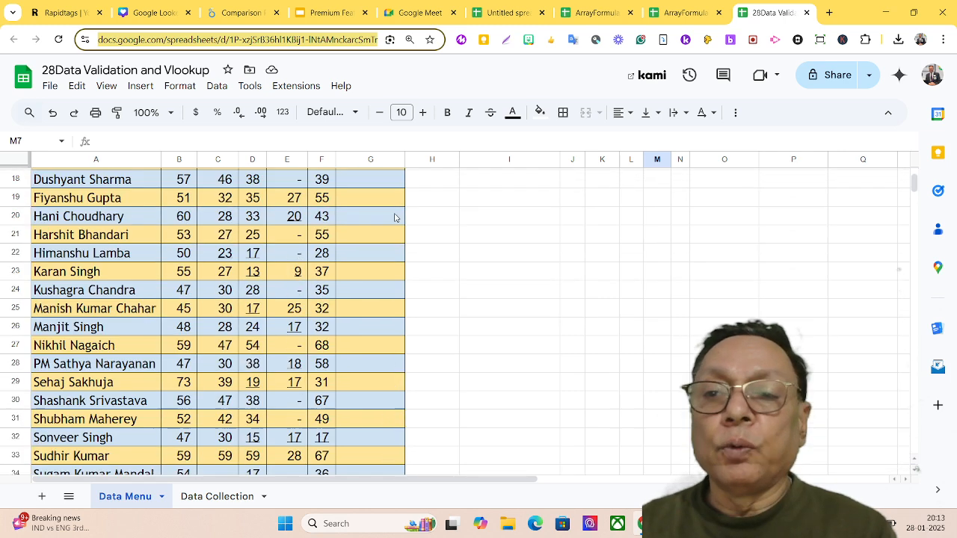
left_click(683, 14)
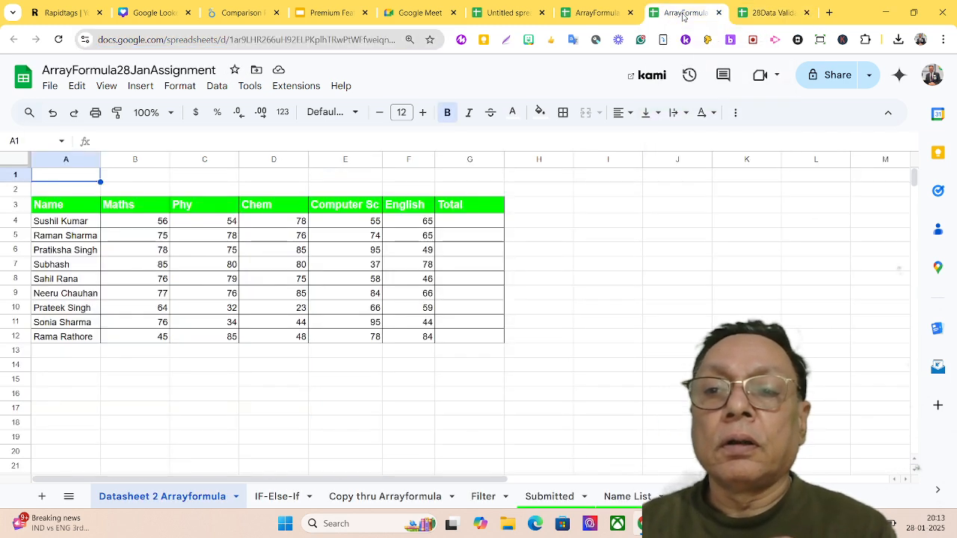
left_click(612, 23)
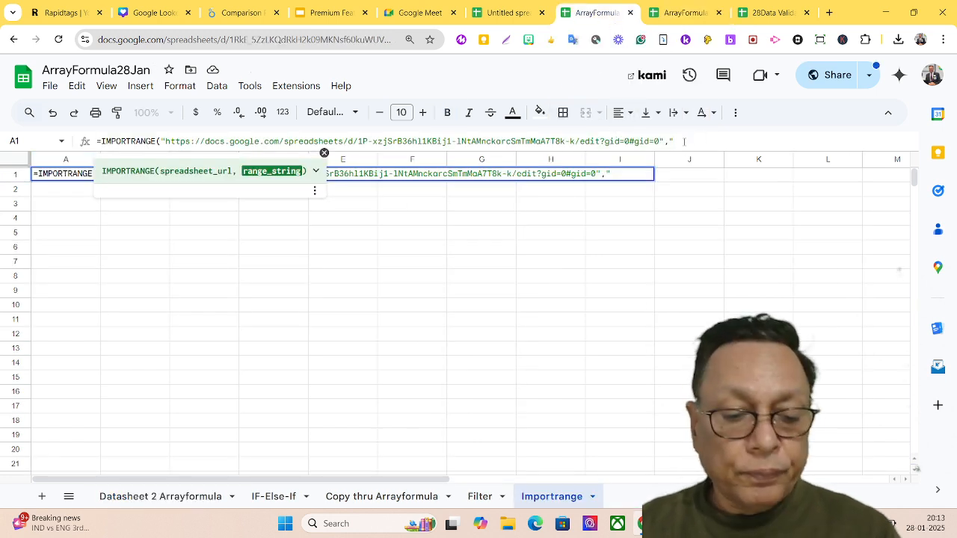
type("A1")
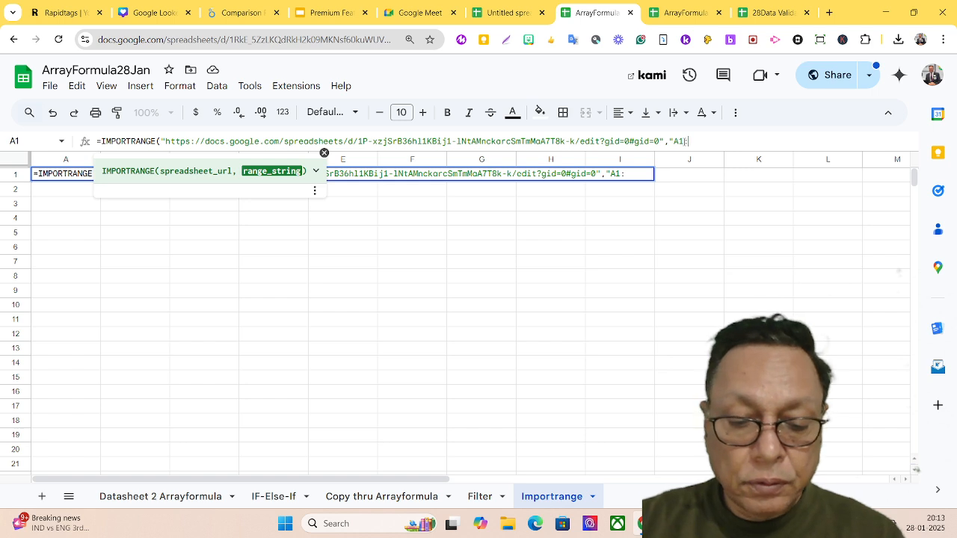
type(":G41\"")
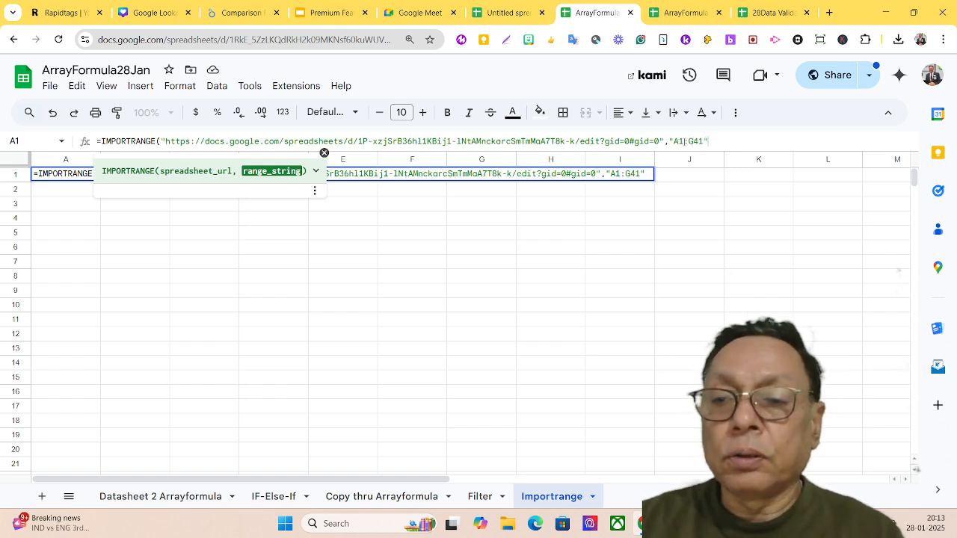
type(")")
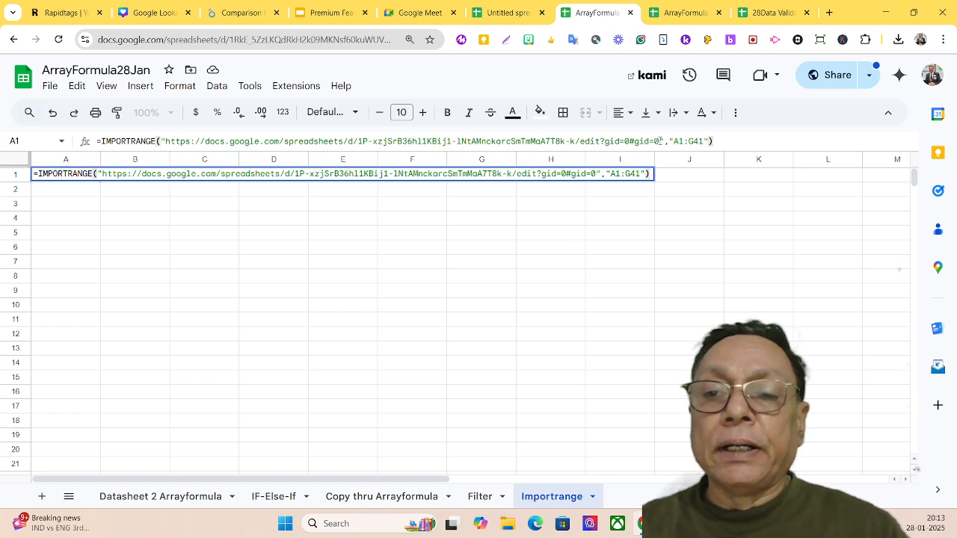
left_click_drag(660, 141, 573, 127)
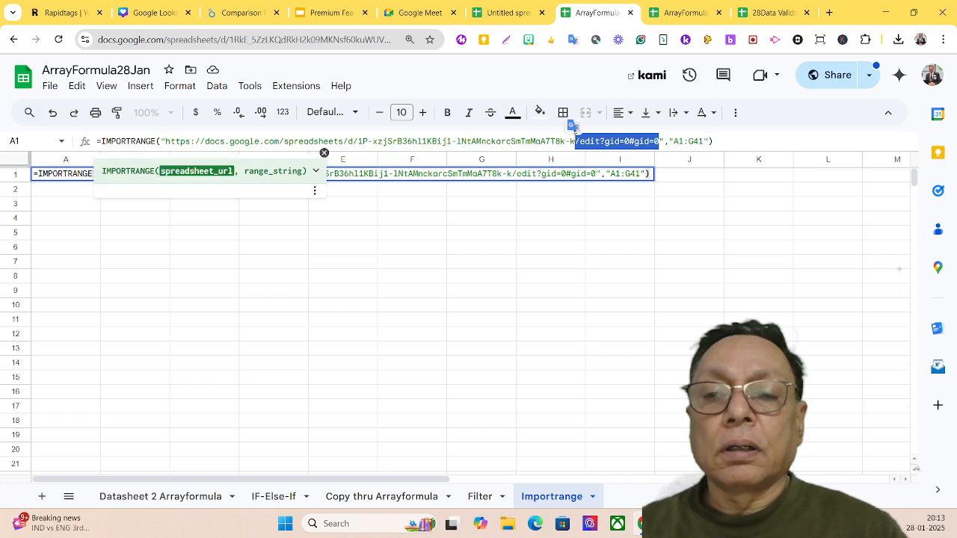
key("BackSpace")
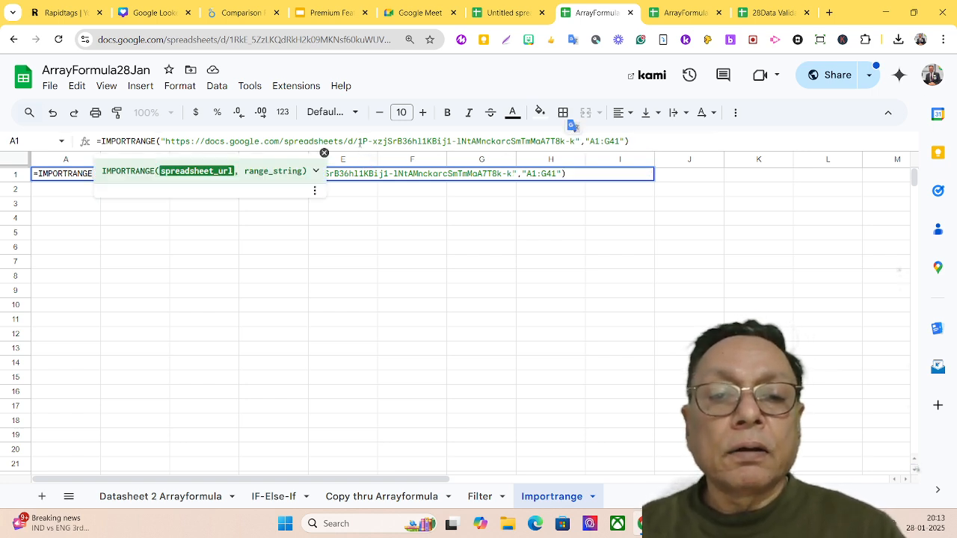
left_click_drag(358, 142, 165, 158)
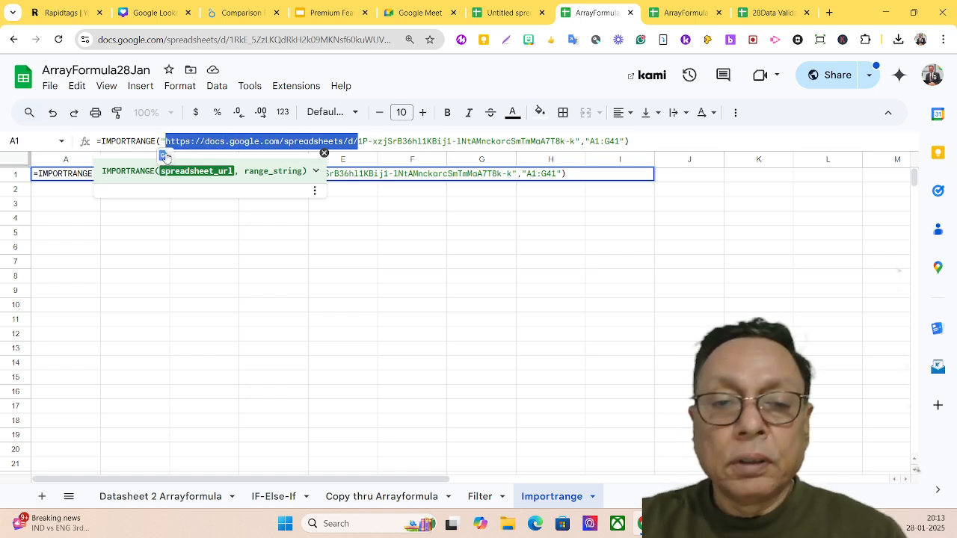
key("BackSpace")
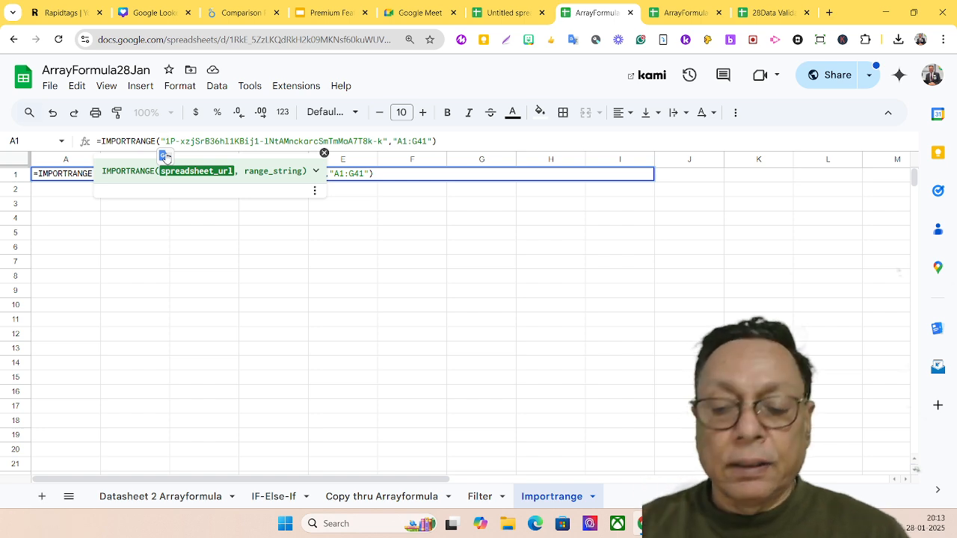
Step: Enter the IMPORTRANGE formula in A1 and allow it access to the source spreadsheet
key("Return")
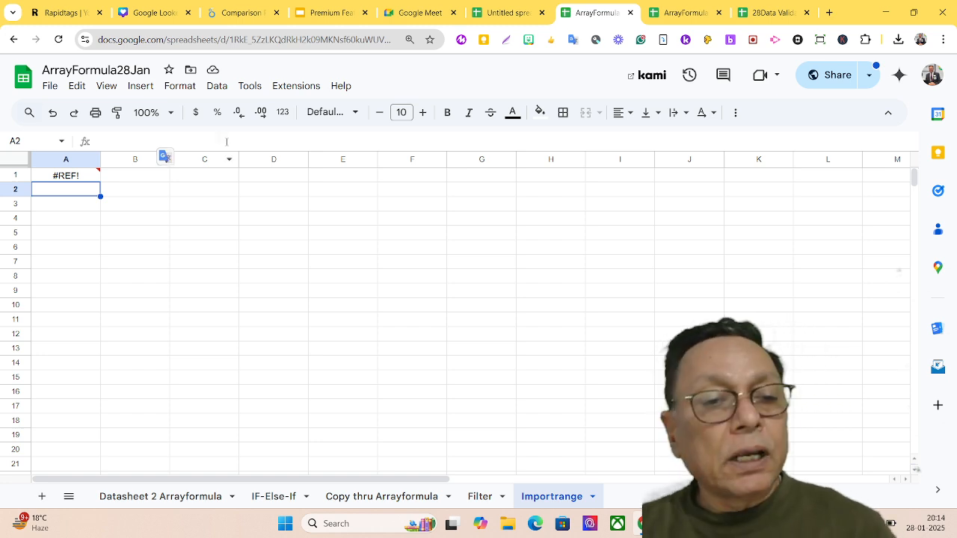
mouse_move(83, 181)
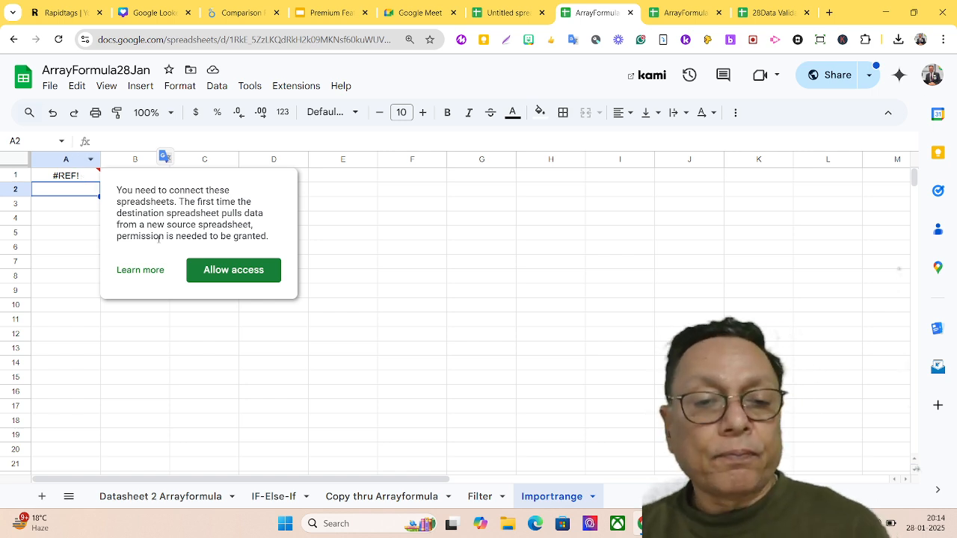
left_click(230, 276)
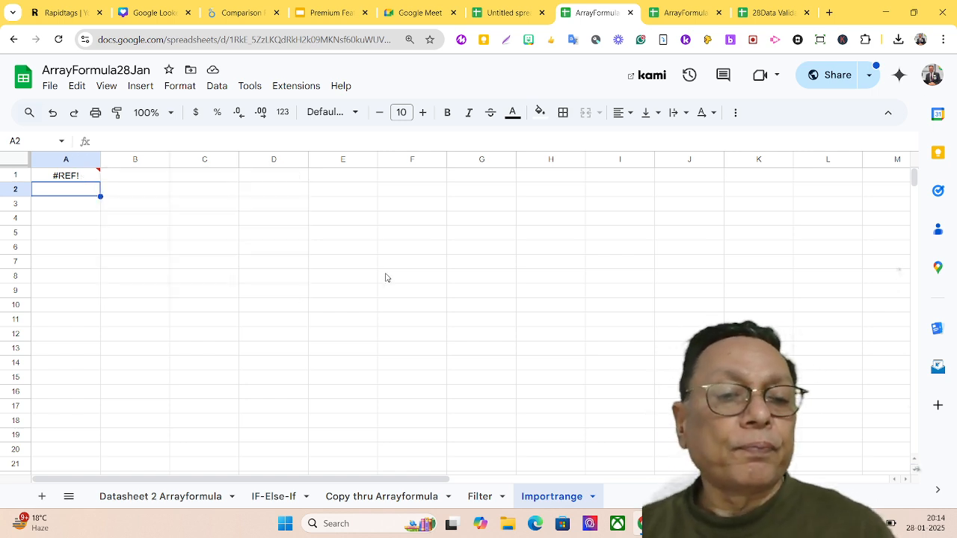